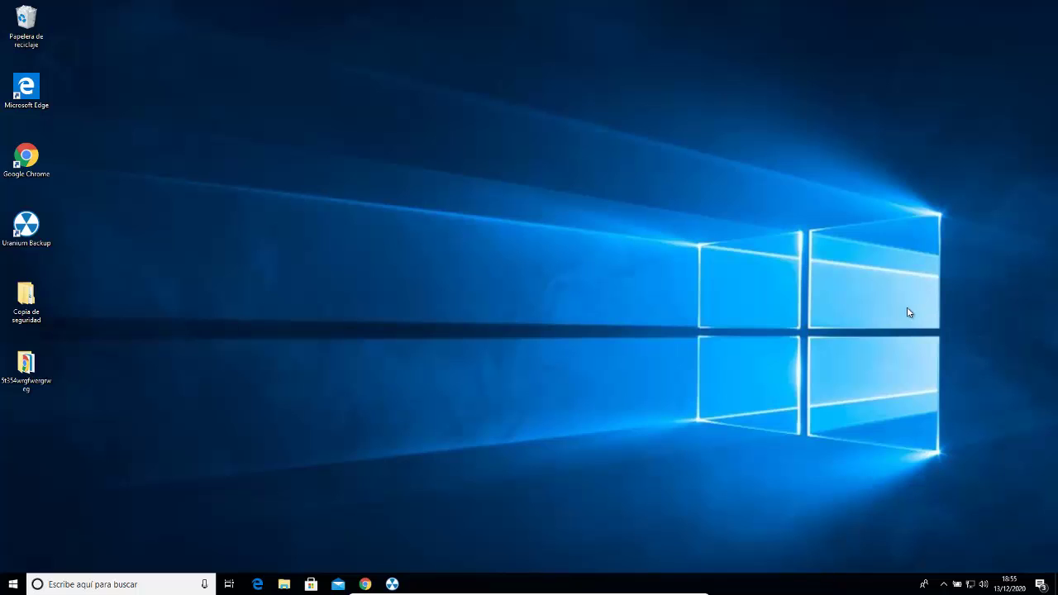
Step: Move the Uranium Backup shortcut out of the icon column into open desktop space
left_click(24, 225)
left_click_drag(33, 225, 188, 219)
left_click(244, 336)
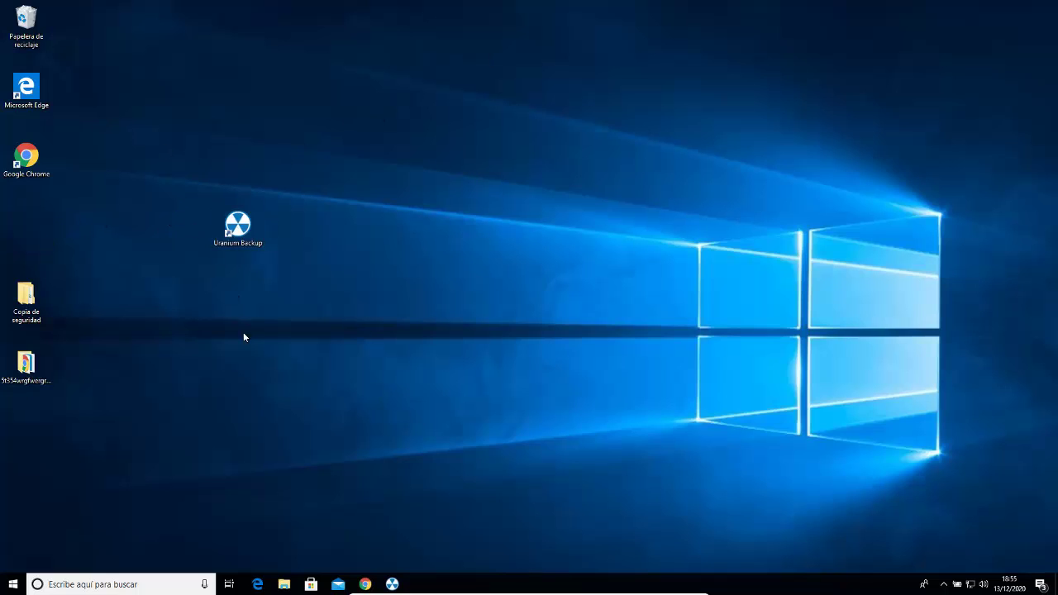
Step: Switch to Google Chrome and review the version and Windows compatibility details on the Uranium Backup free download page
left_click(365, 584)
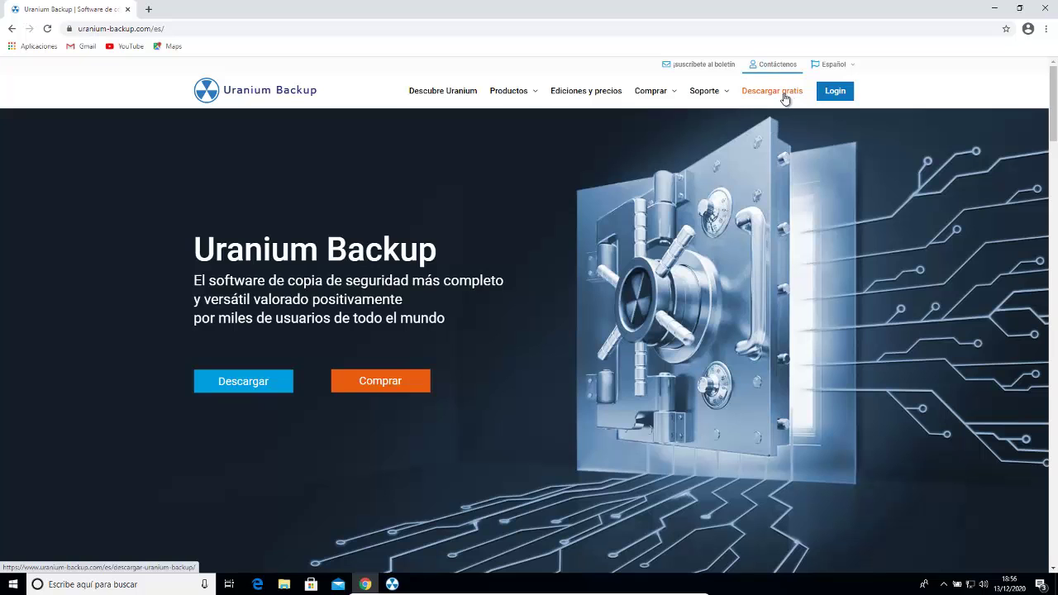
scroll(497, 266, "down", 1)
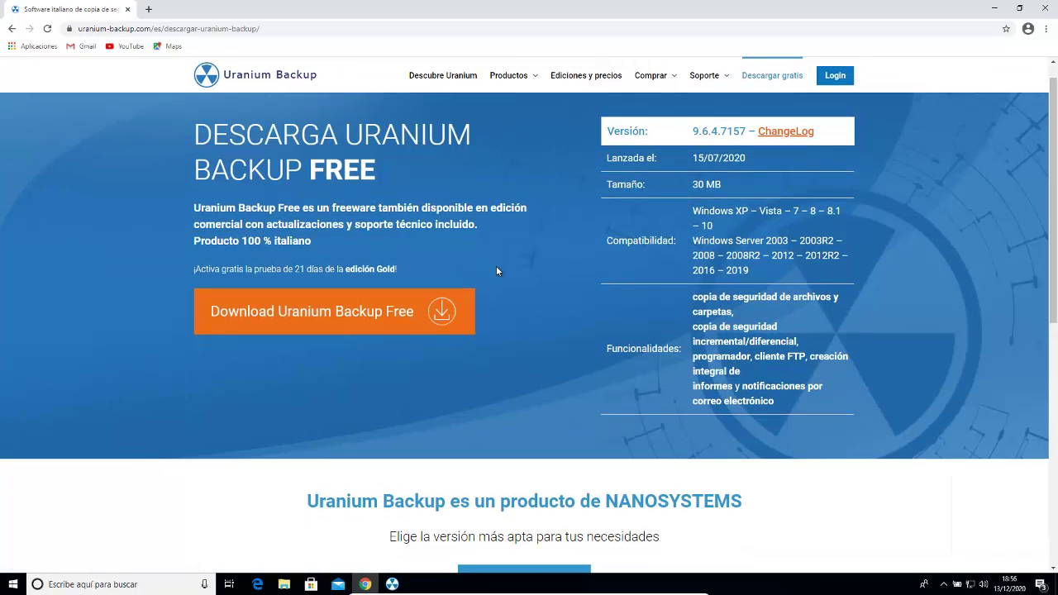
scroll(369, 194, "up", 1)
left_click_drag(248, 158, 292, 187)
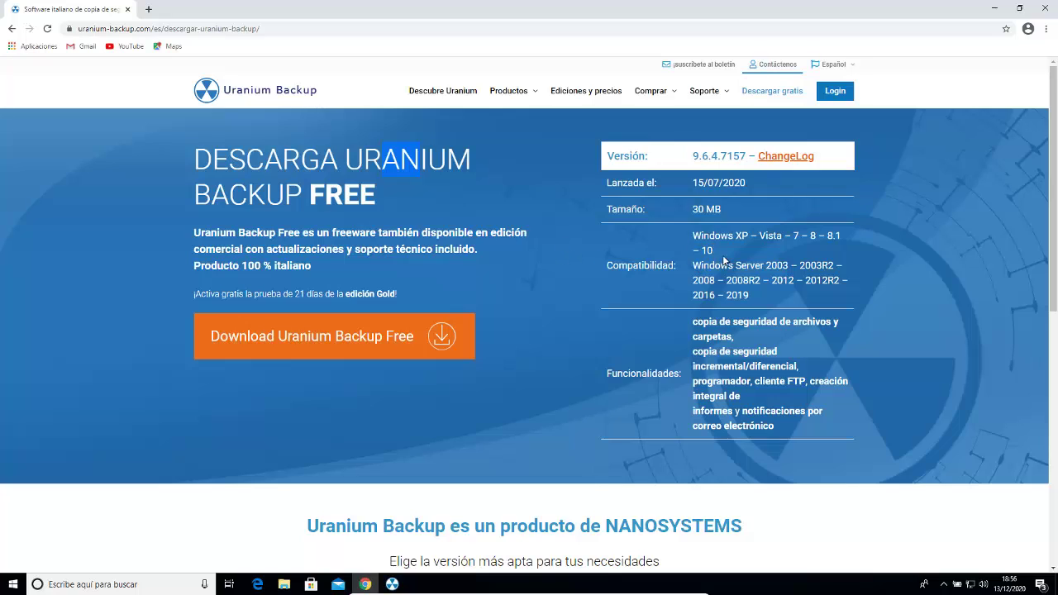
left_click_drag(689, 237, 791, 281)
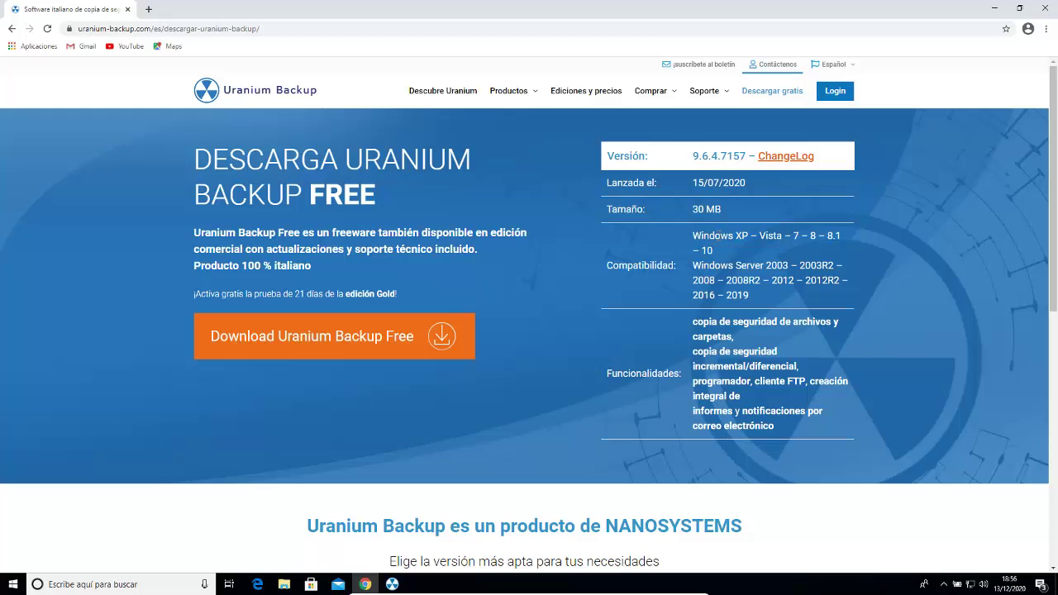
scroll(658, 336, "down", 1)
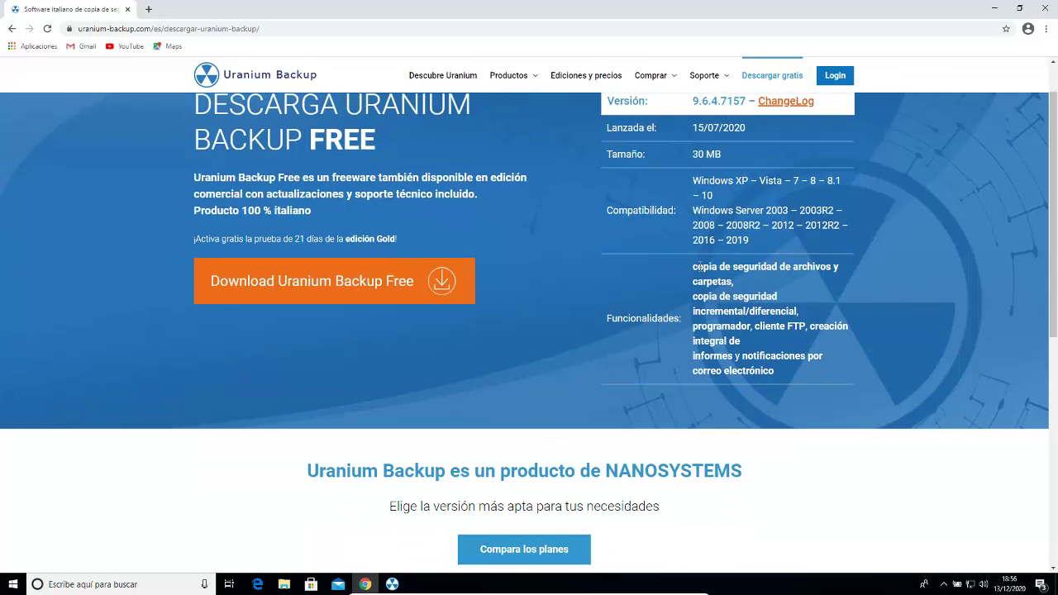
Step: Examine the free edition's feature list, from file and folder backup to scheduling, FTP client and e-mail notifications
left_click_drag(701, 266, 727, 279)
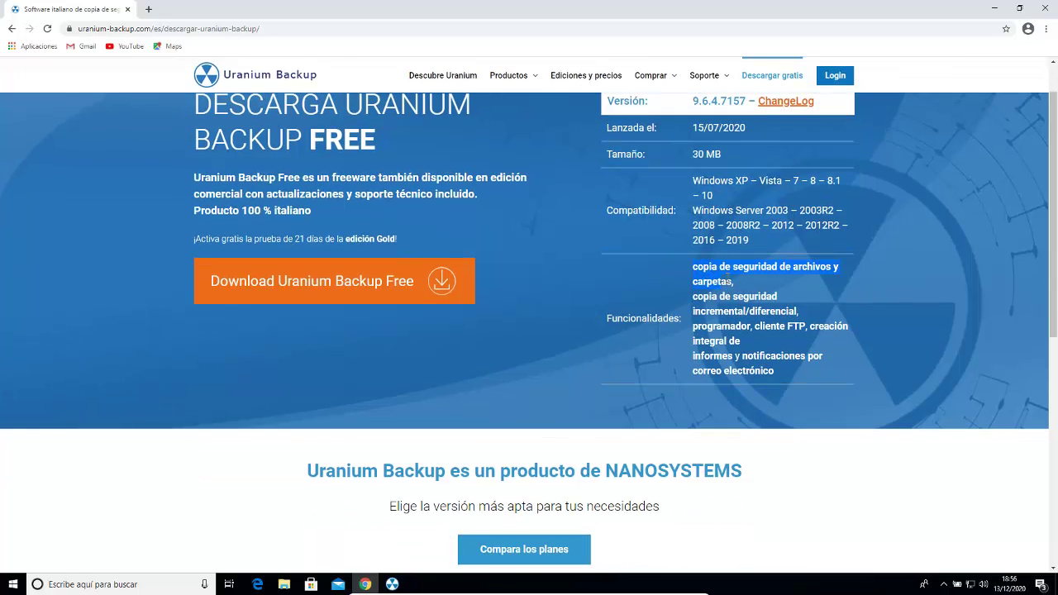
left_click(727, 278)
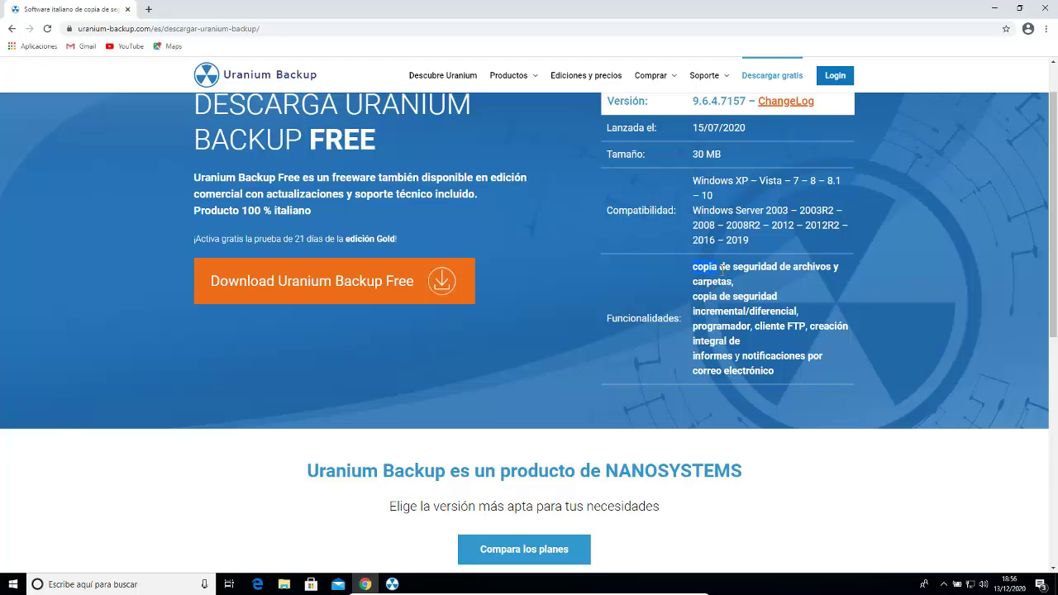
left_click_drag(734, 288, 747, 311)
left_click(709, 300)
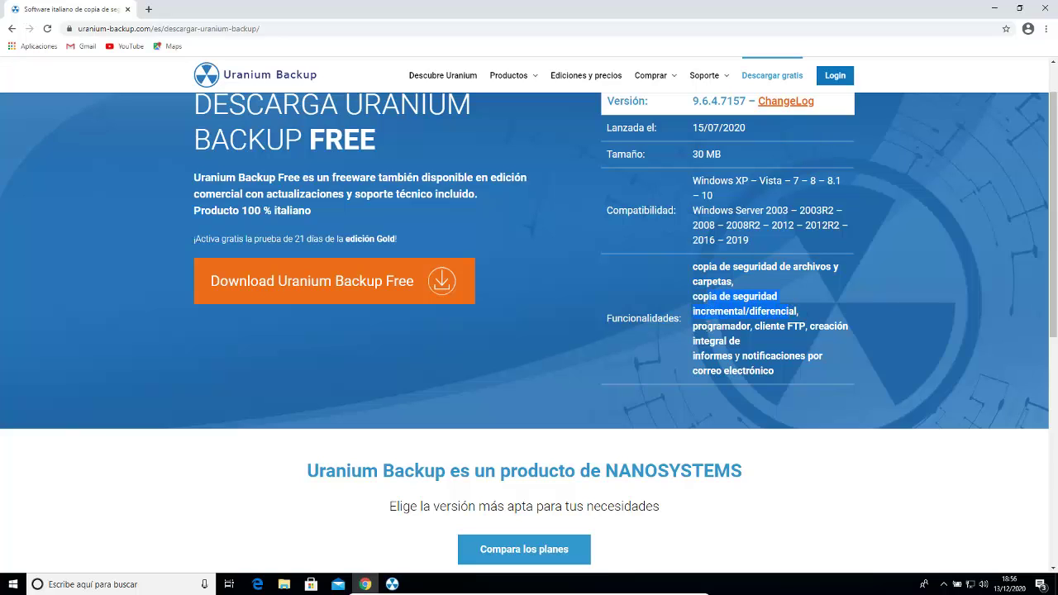
left_click_drag(708, 326, 733, 327)
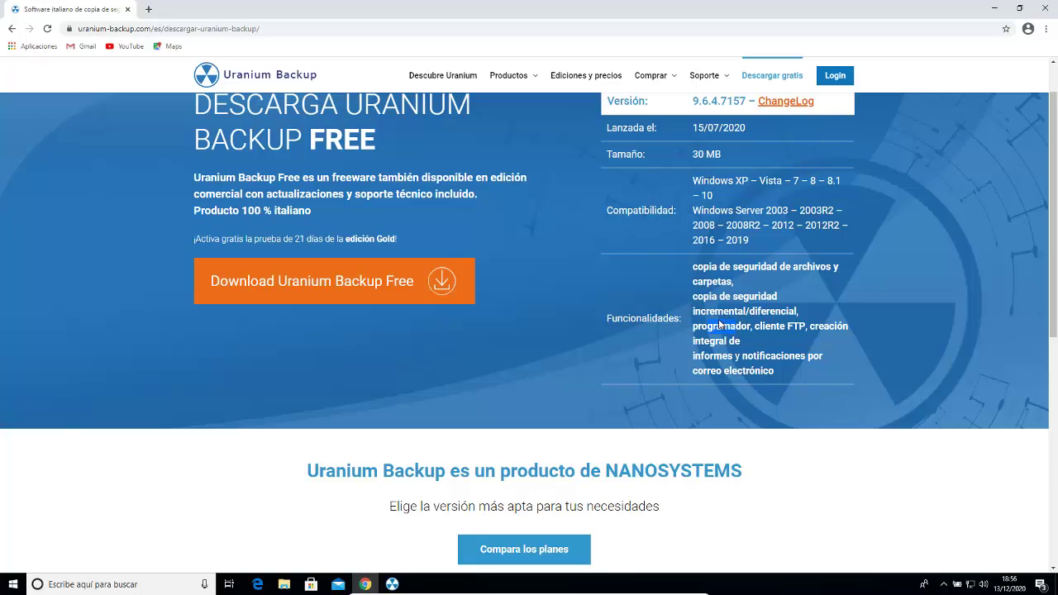
left_click_drag(707, 327, 753, 328)
left_click_drag(757, 329, 767, 328)
left_click_drag(713, 342, 743, 359)
left_click(716, 342)
left_click(774, 370)
left_click(742, 357)
Step: Look over the rest of the download page and close the browser
scroll(725, 349, "down", 3)
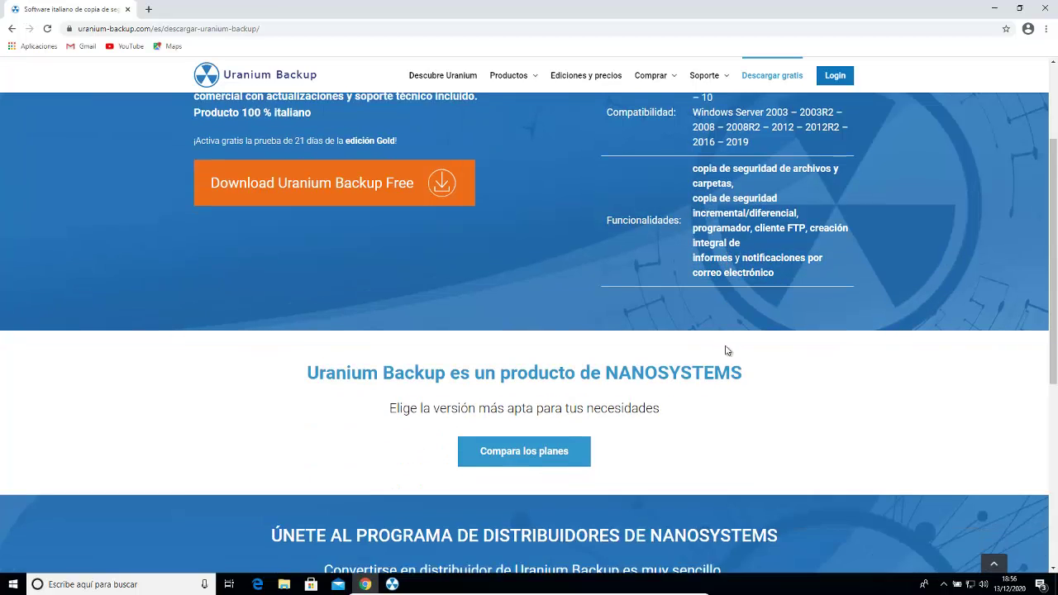
scroll(696, 342, "down", 3)
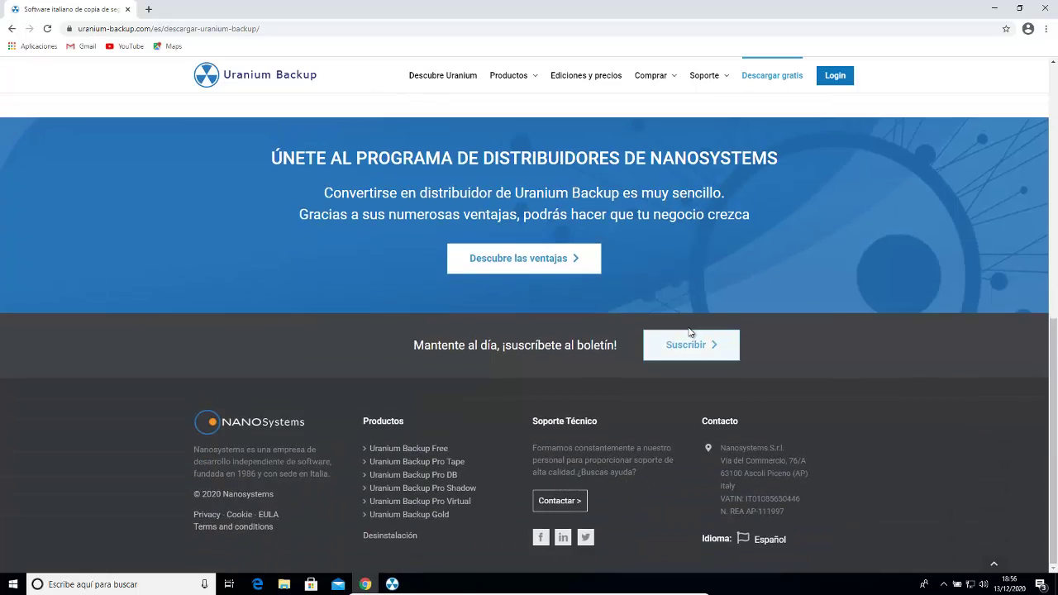
scroll(689, 338, "up", 6)
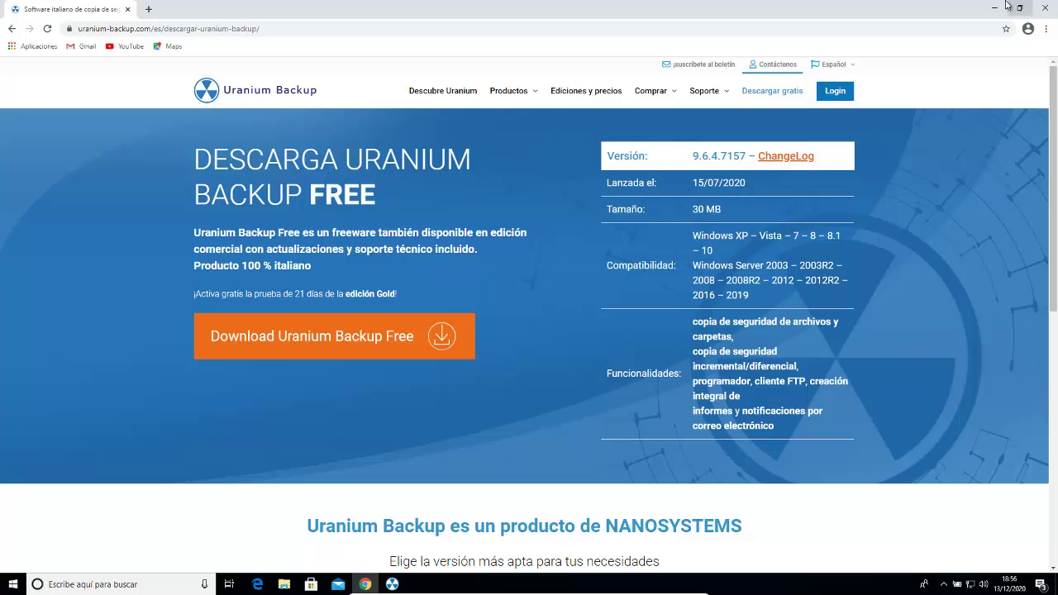
left_click(1047, 8)
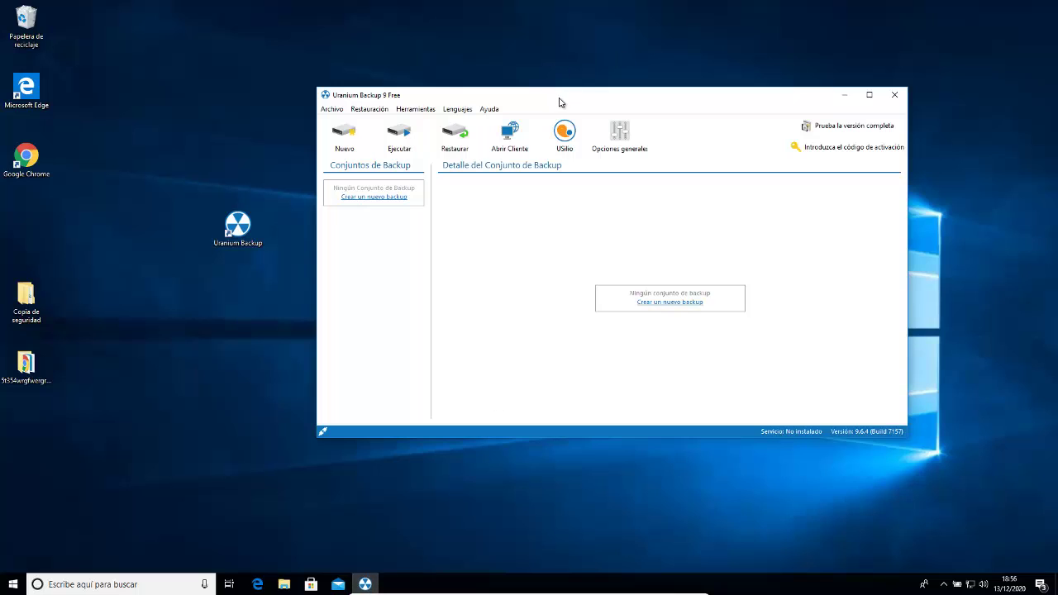
Step: In Uranium Backup, create a new backup set named "Copia de archivos importantes", using the same text as its description
left_click_drag(560, 102, 527, 83)
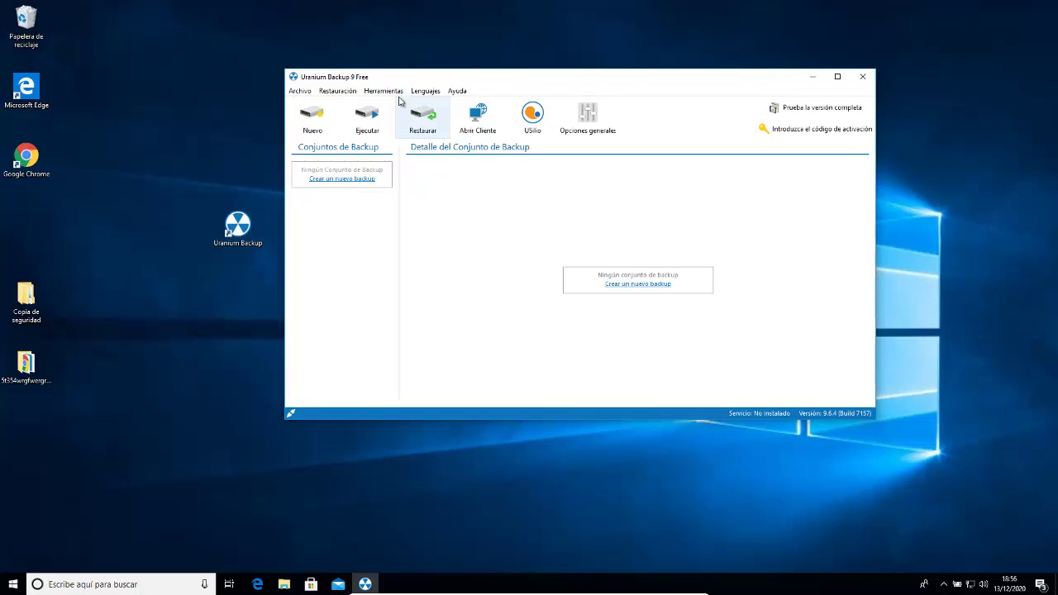
left_click(308, 111)
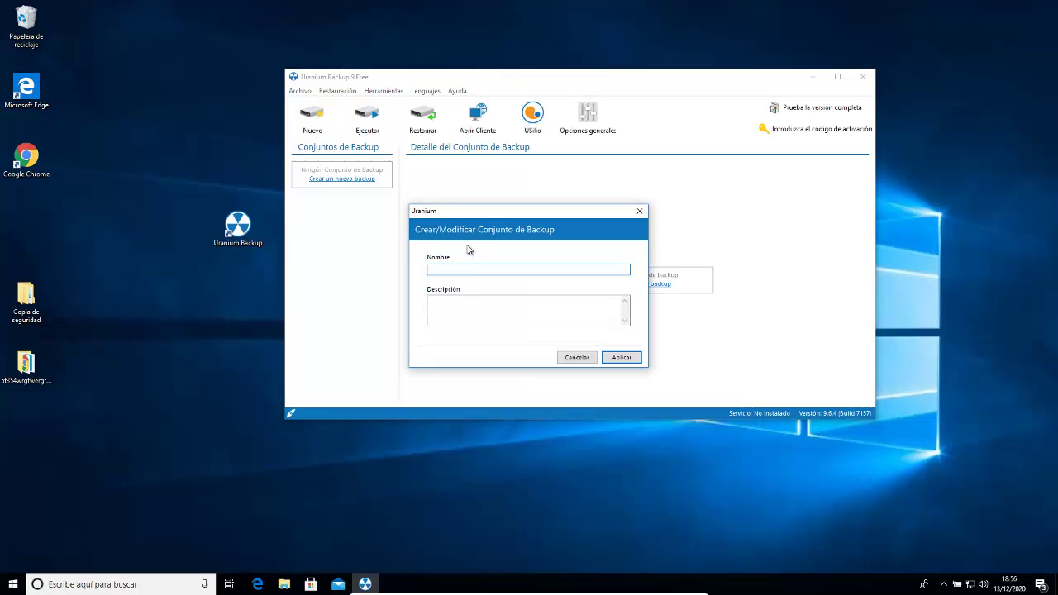
left_click_drag(492, 211, 540, 193)
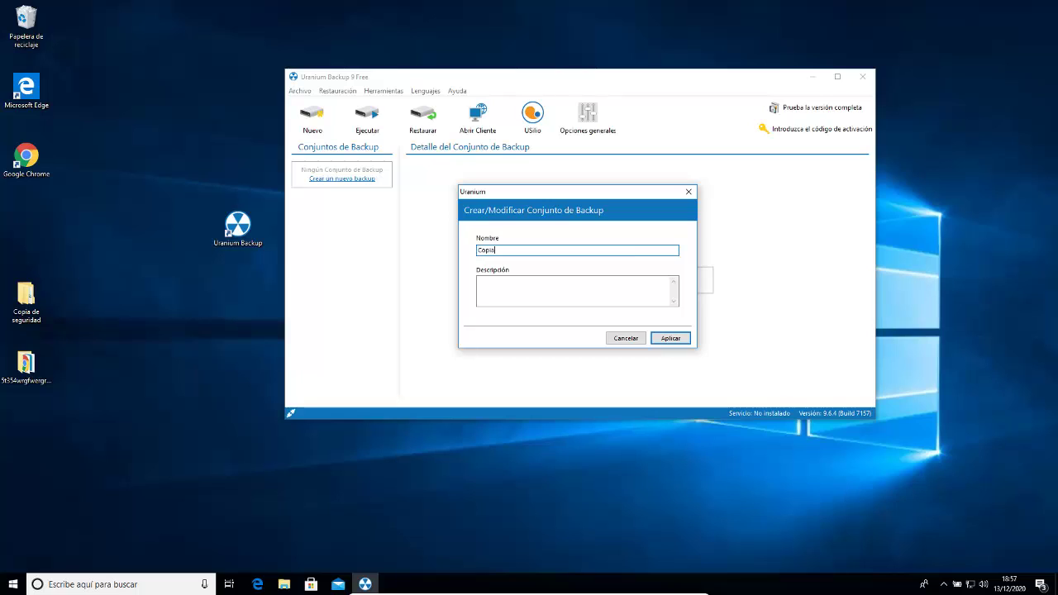
type("de archivos importantes")
left_click_drag(479, 250, 347, 257)
key("ctrl+c")
left_click(612, 289)
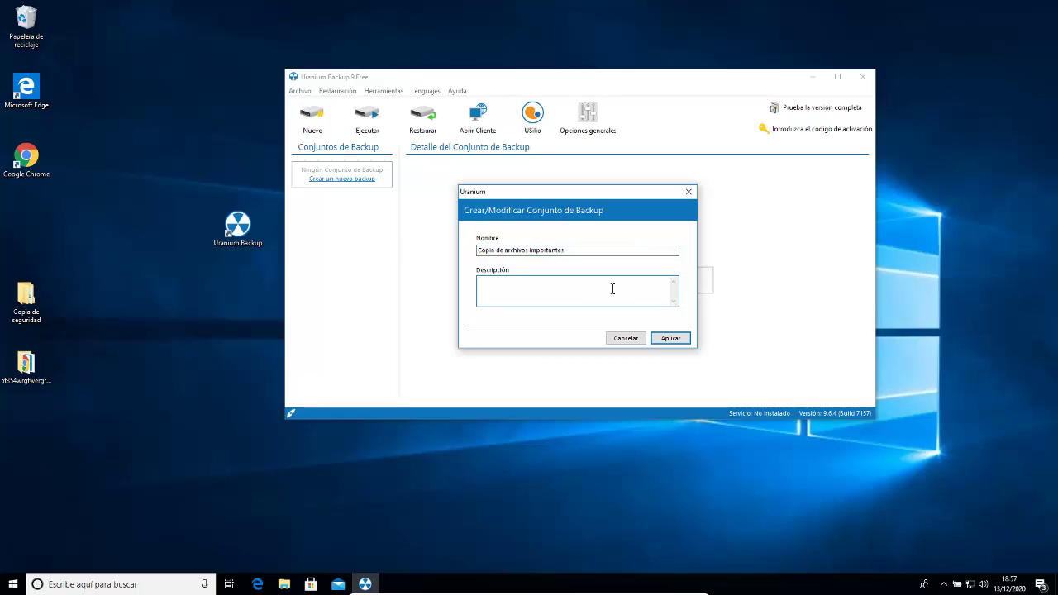
key("ctrl+v")
left_click(679, 339)
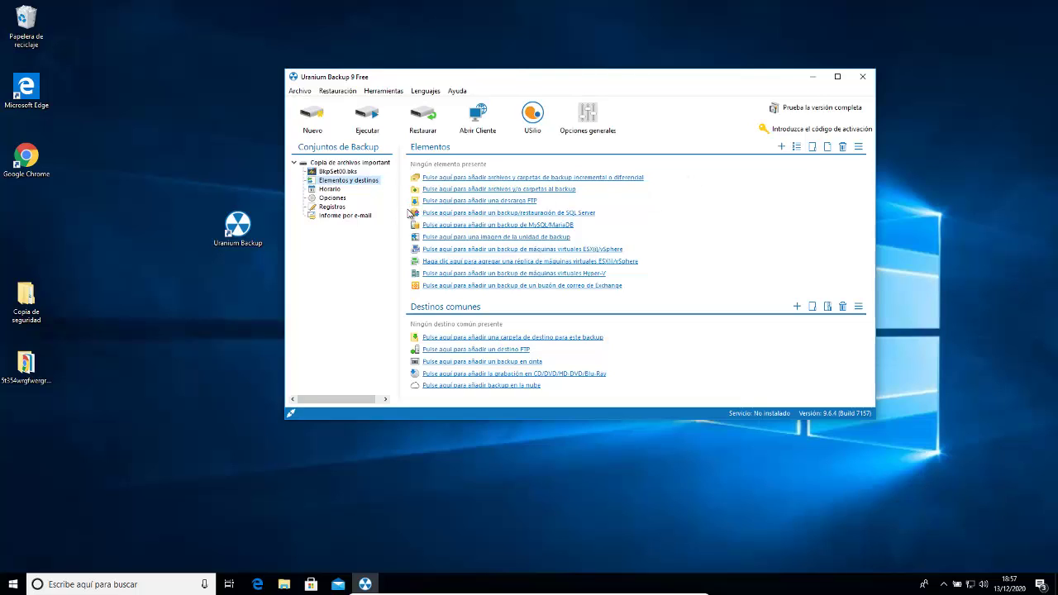
Step: Review the new backup set's details and the element and destination types it offers
left_click(342, 173)
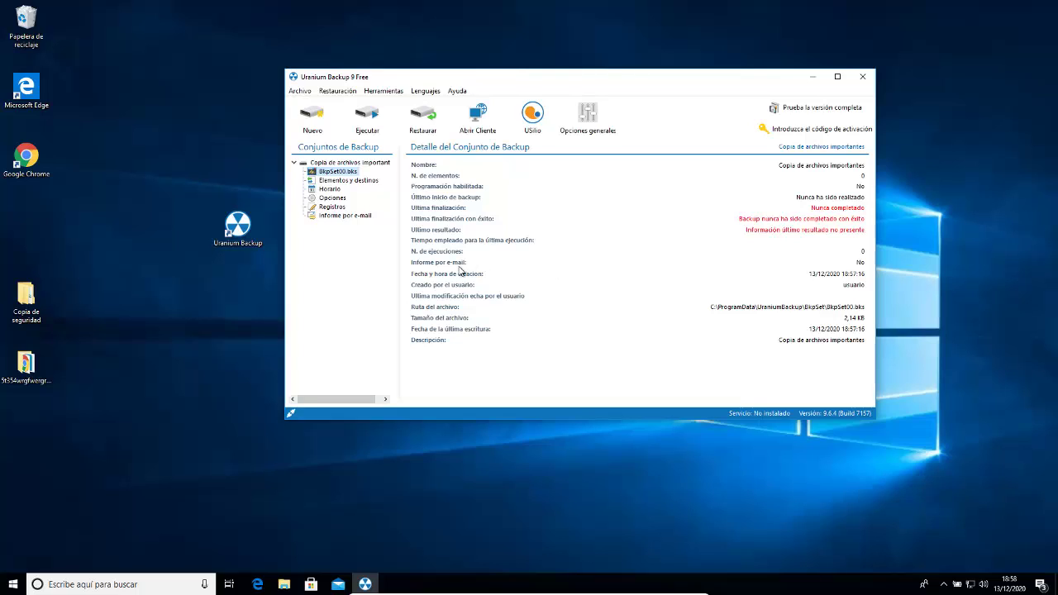
left_click(338, 180)
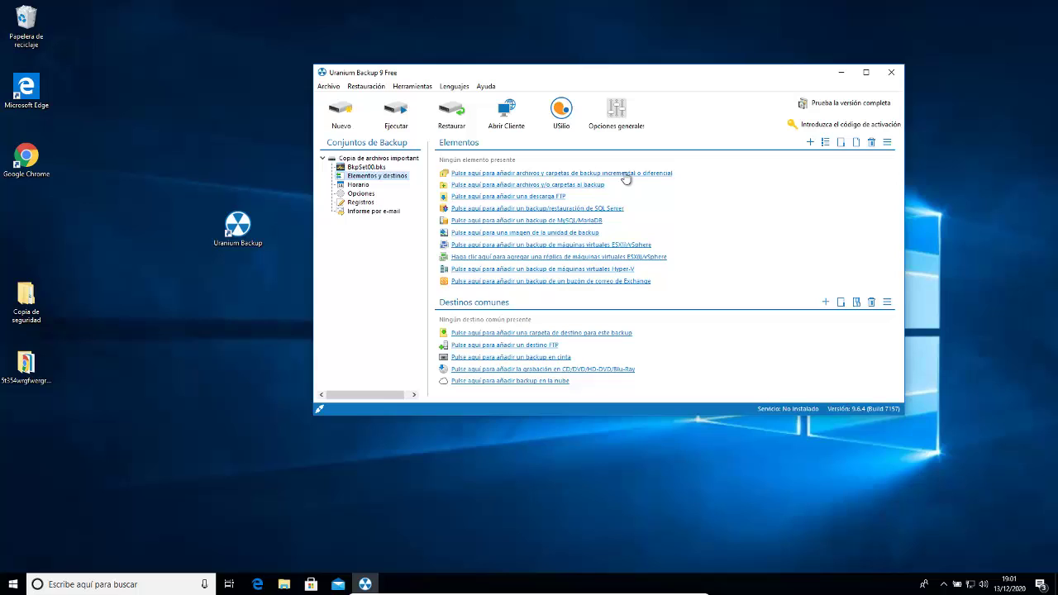
Step: Examine the backup set's scheduling modes: days of the week, days of the month, specific interval and specific date and time
left_click(358, 186)
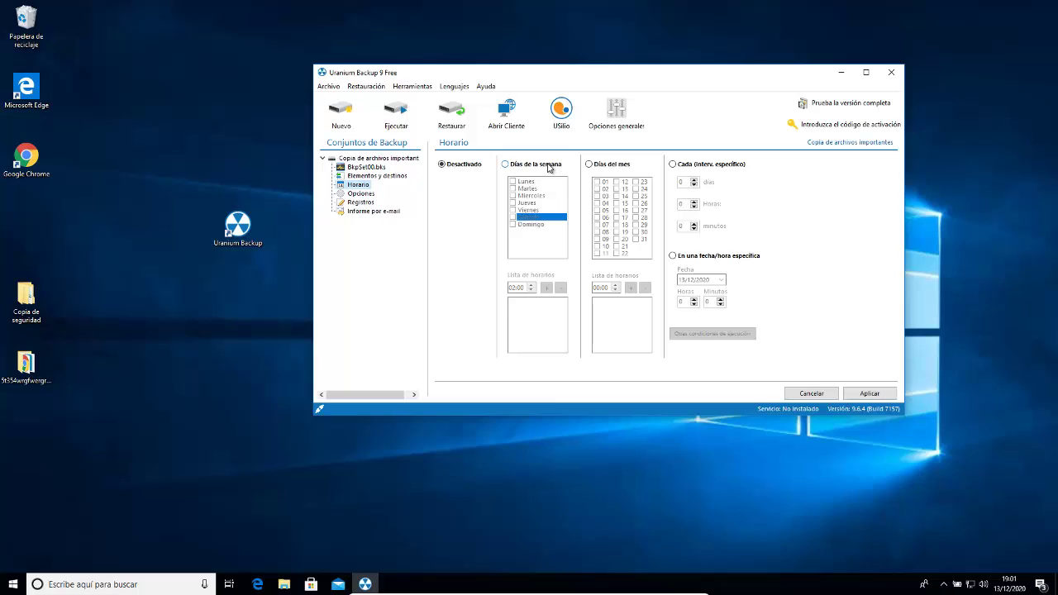
left_click(547, 166)
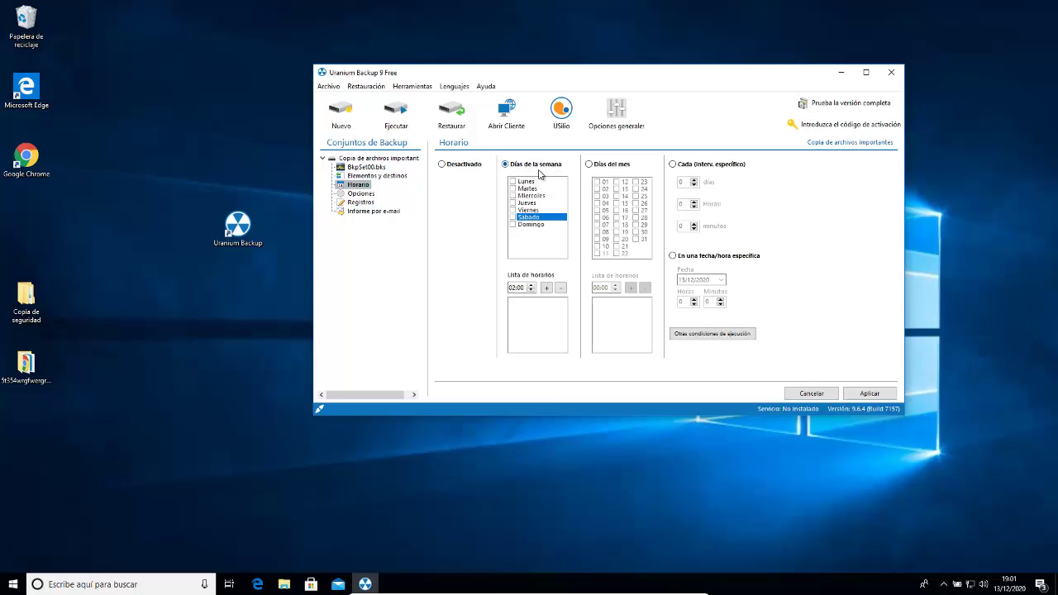
left_click(609, 167)
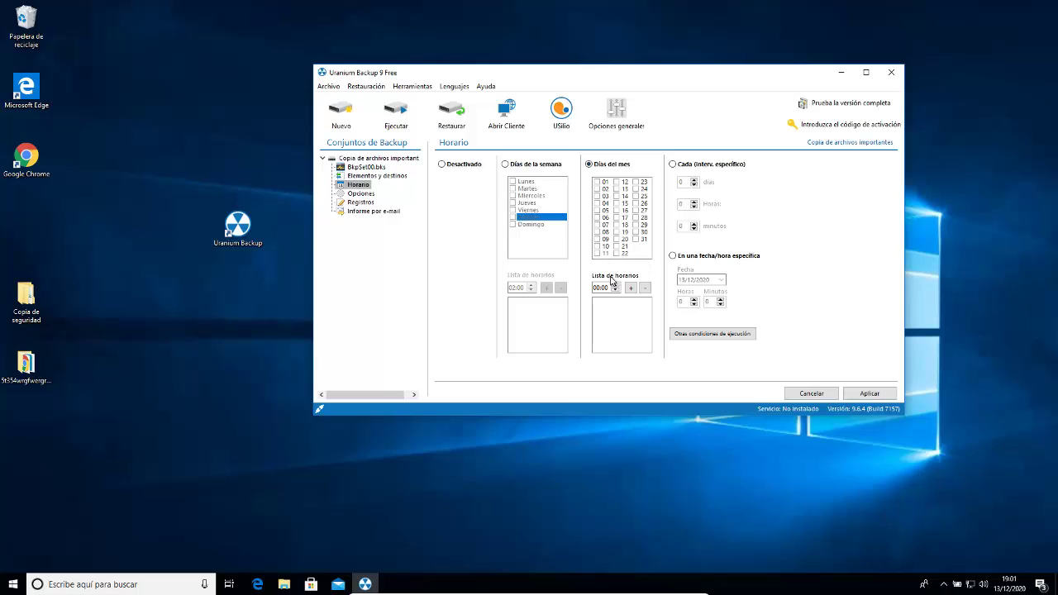
left_click(684, 165)
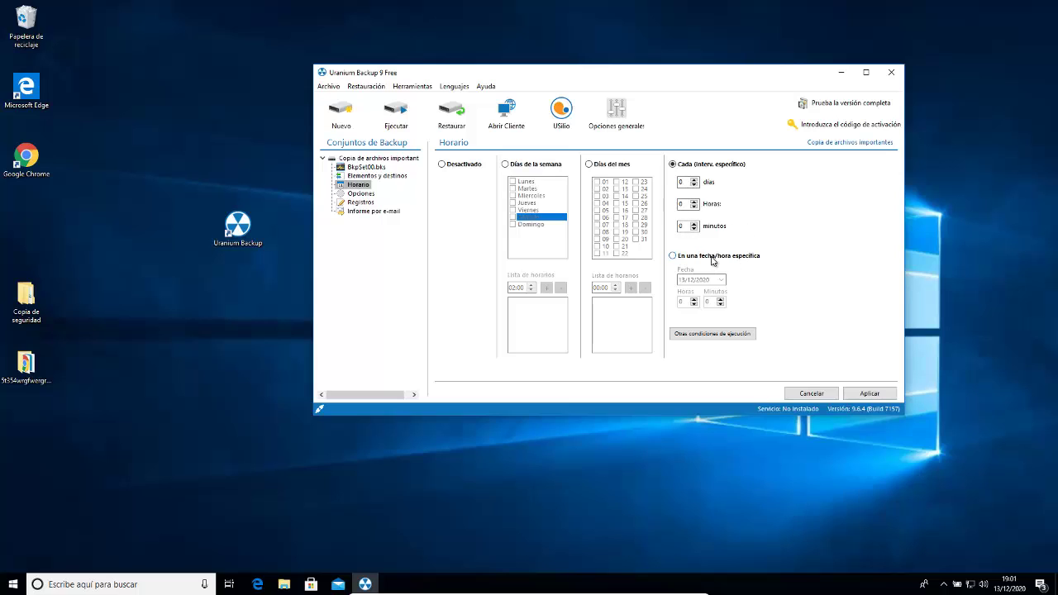
left_click(712, 261)
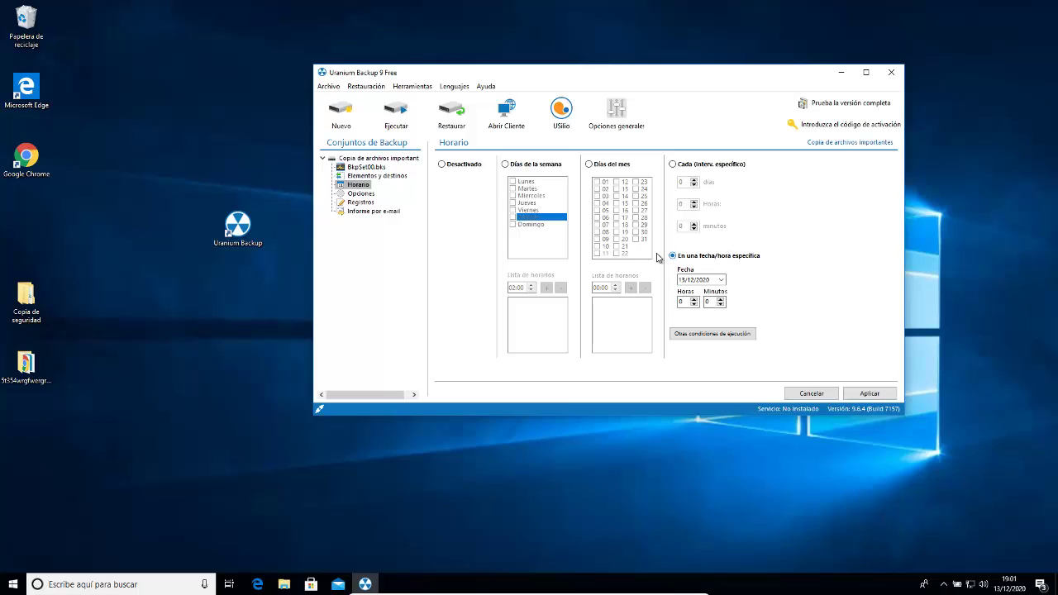
left_click(529, 163)
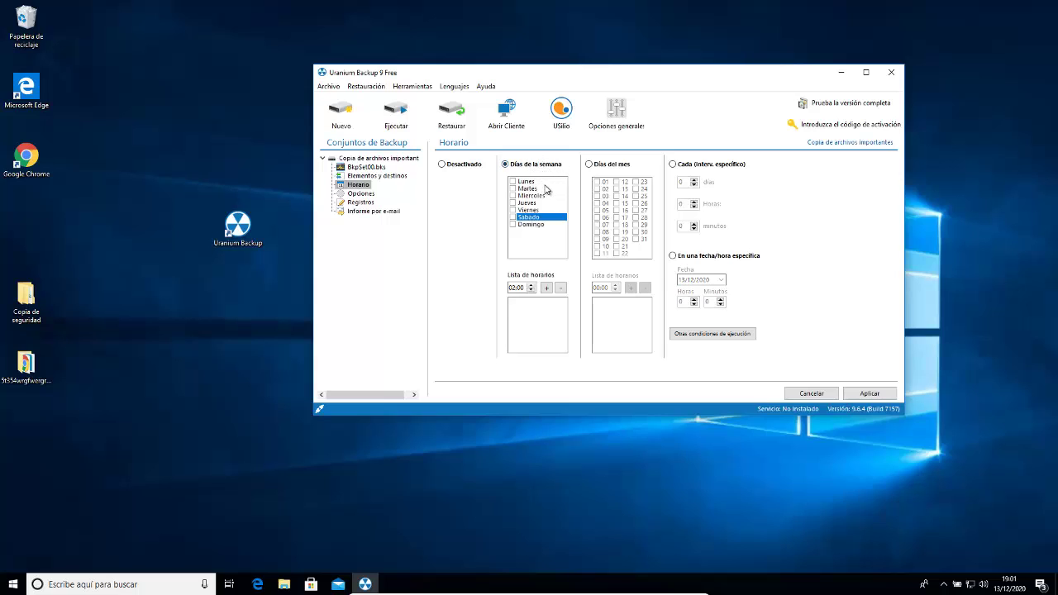
Step: Try marking days 01, 15 and 30 in the days-of-the-month schedule
left_click(622, 167)
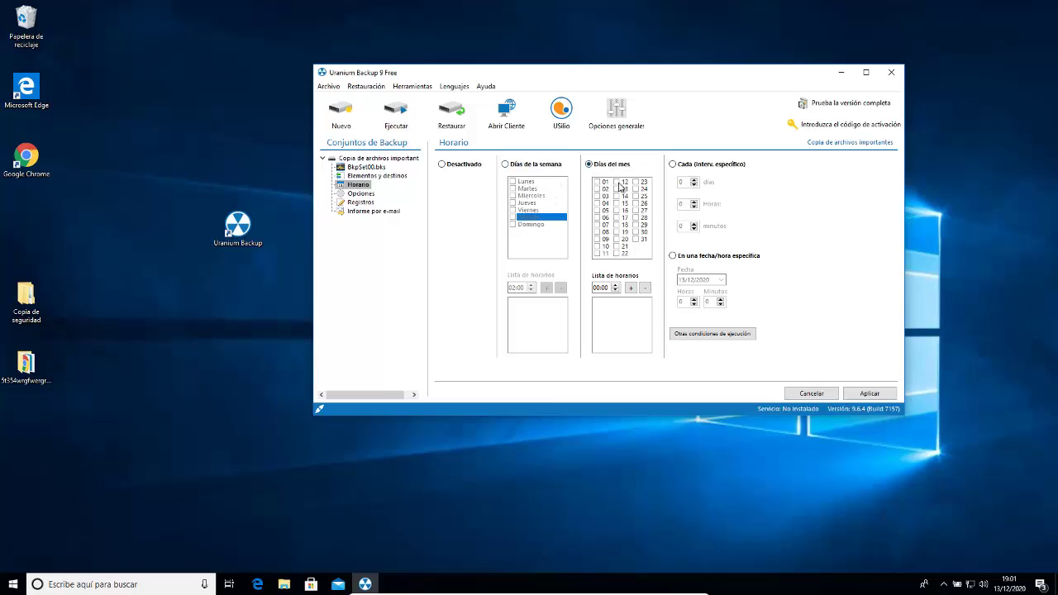
left_click(597, 182)
left_click(620, 204)
left_click(635, 232)
left_click(599, 183)
left_click(622, 204)
Step: Examine the backup set's general options, including locked files, system start and shutdown, log configuration and file system monitoring
left_click(372, 195)
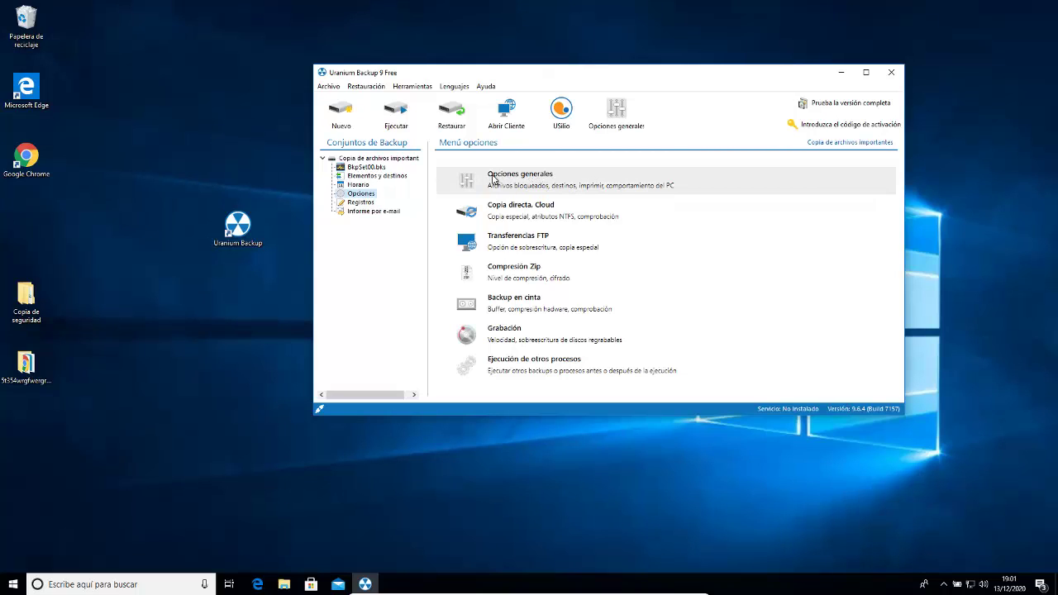
left_click(372, 167)
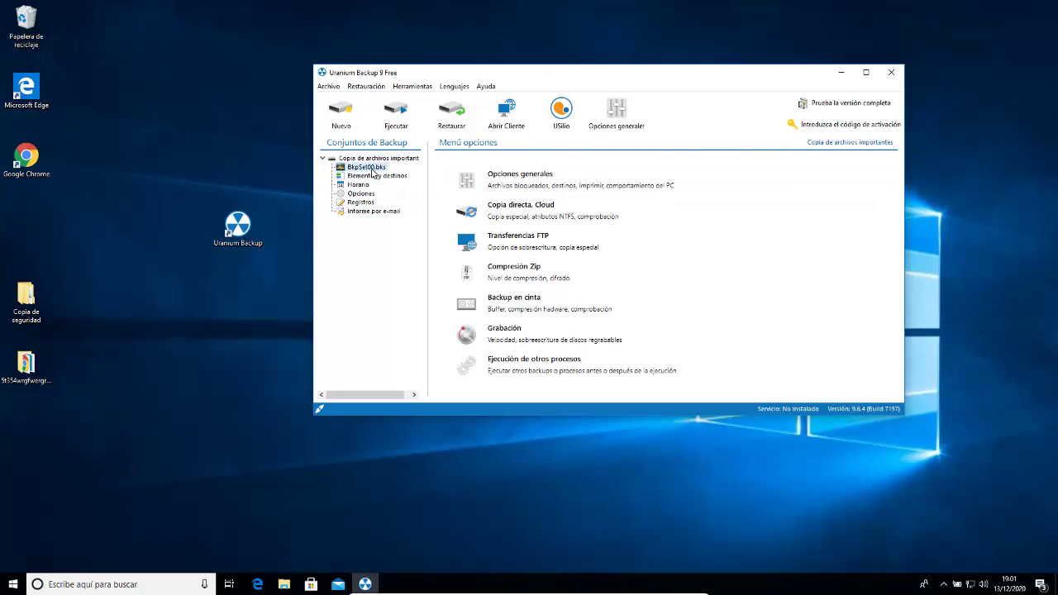
left_click(382, 176)
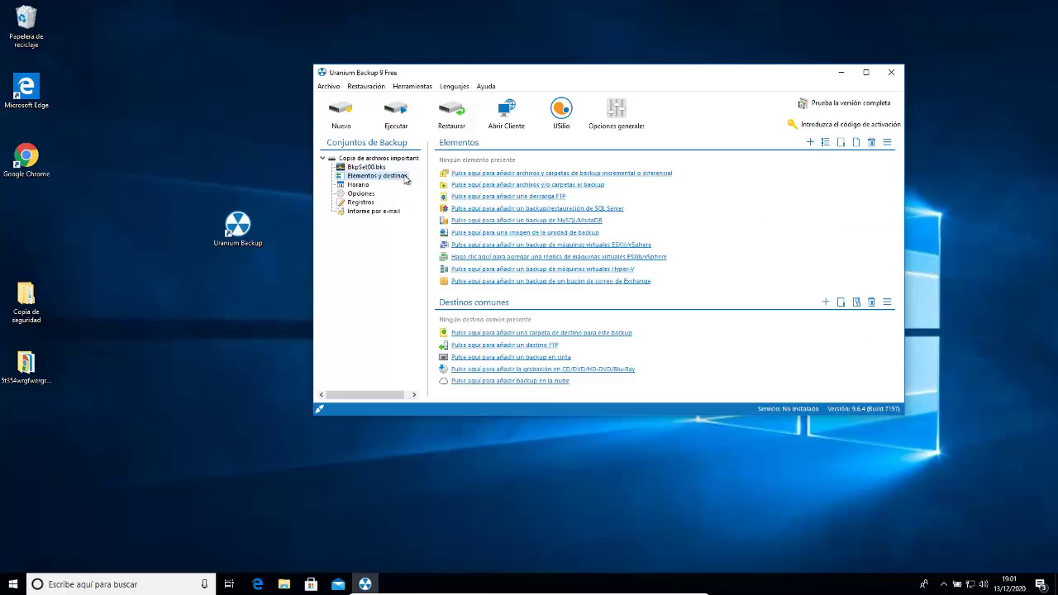
left_click(361, 194)
left_click(530, 177)
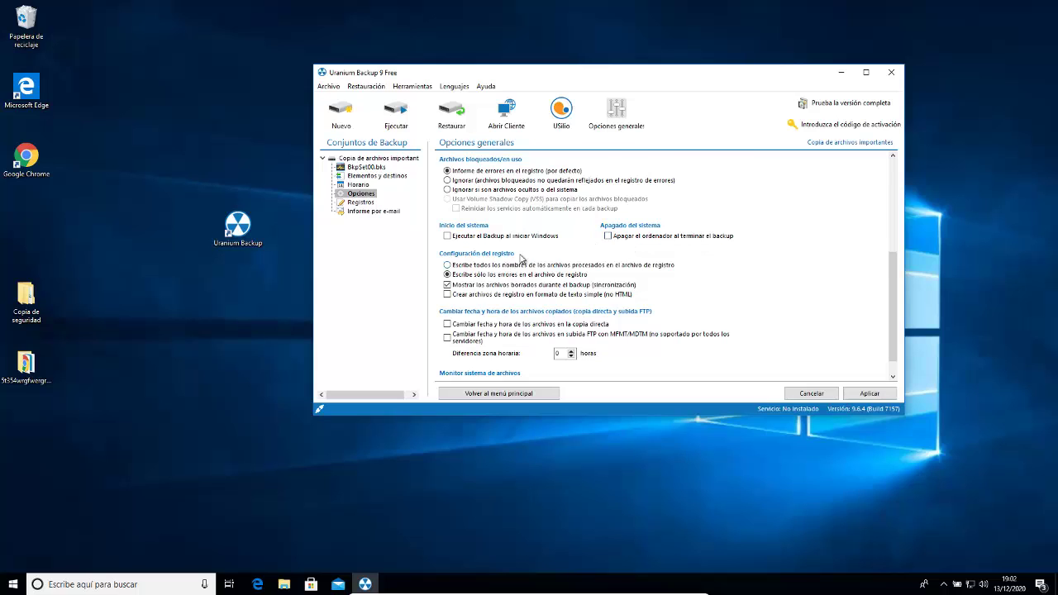
scroll(521, 256, "down", 1)
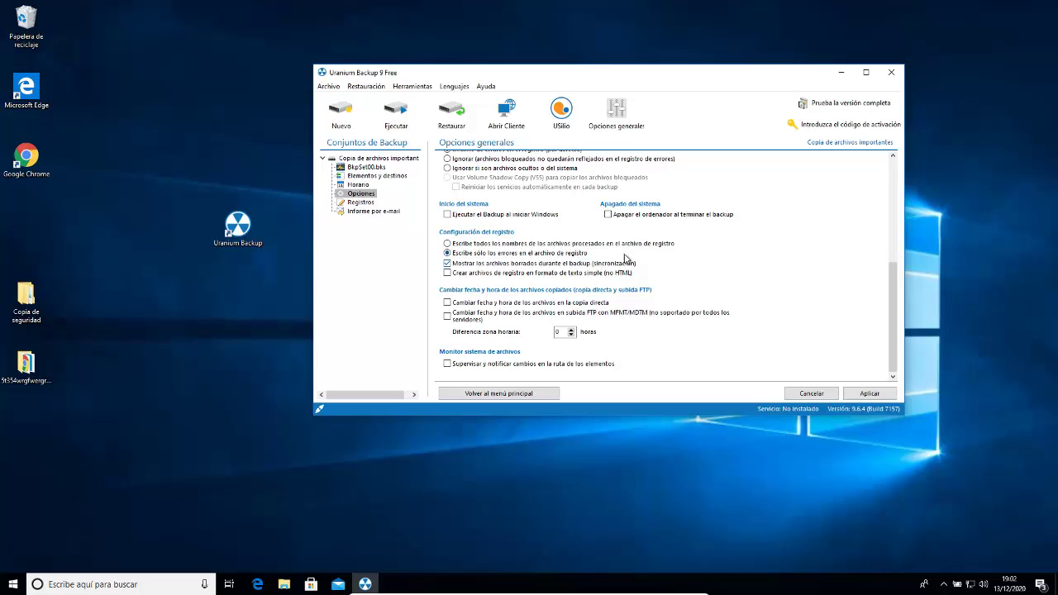
left_click(498, 243)
Step: Open the backup set's list of logs and look over its columns
left_click(360, 202)
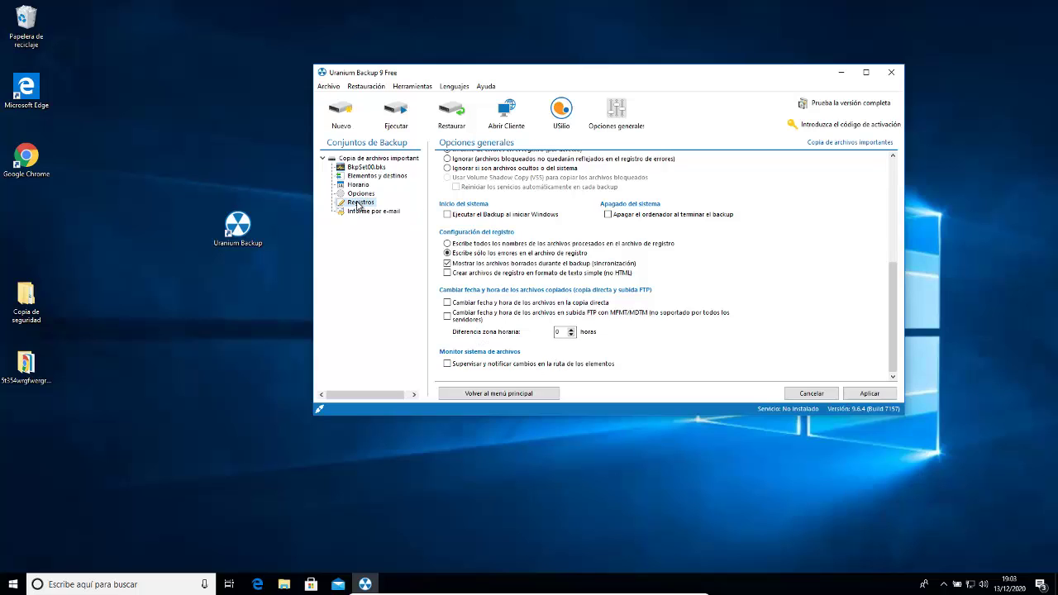
left_click_drag(474, 168, 759, 242)
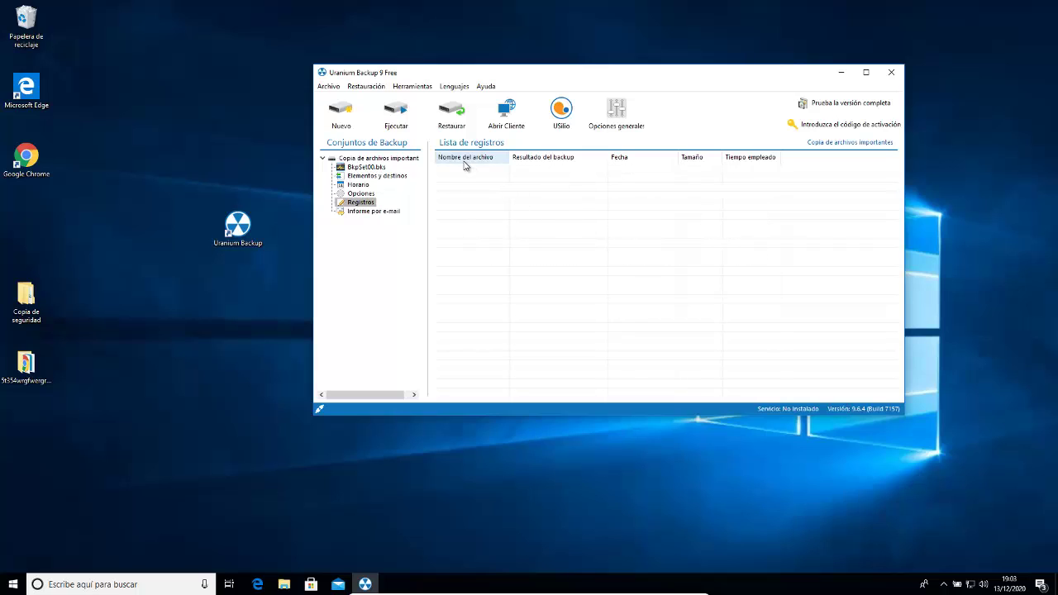
Step: Look over the result, date, size and elapsed time columns of the log list, and open the backup set's email report settings
left_click_drag(552, 191, 723, 232)
left_click_drag(762, 183, 754, 241)
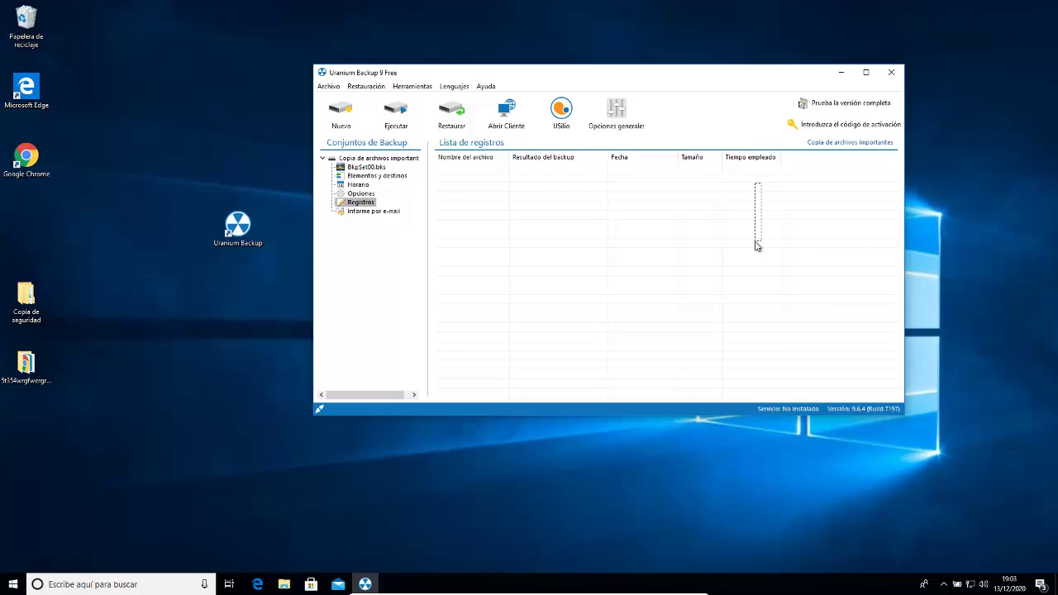
left_click(369, 212)
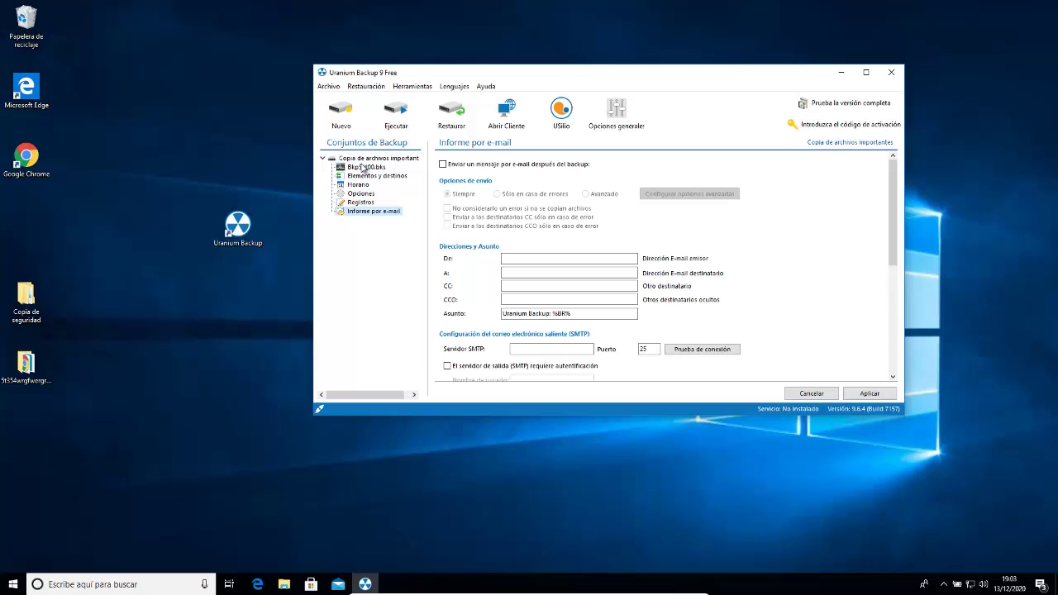
Step: Create an incremental/differential backup element with the account's Descargas folder as source and continue to its destination settings
left_click(386, 176)
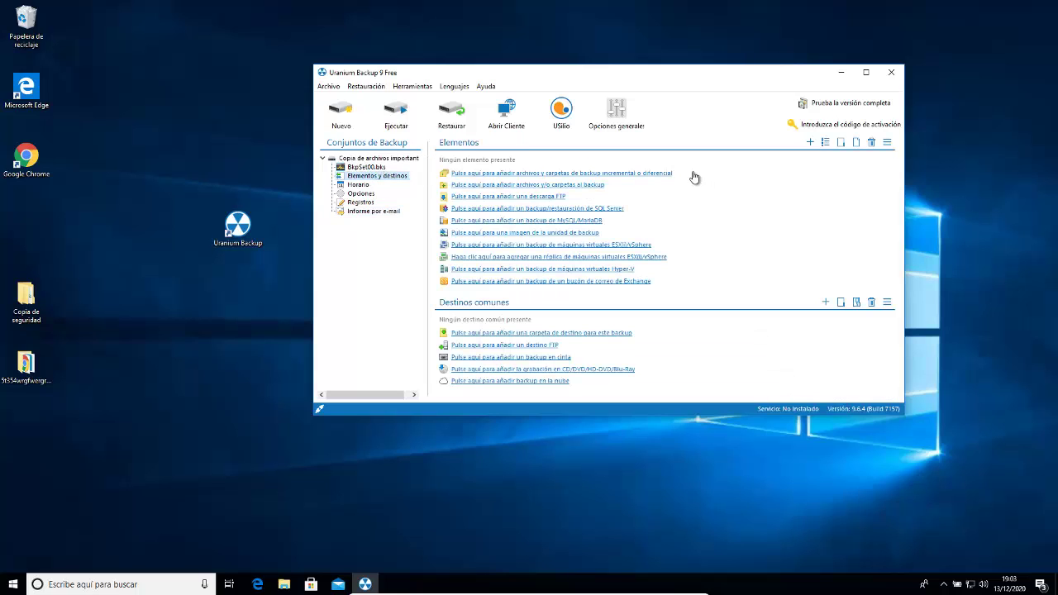
left_click(626, 175)
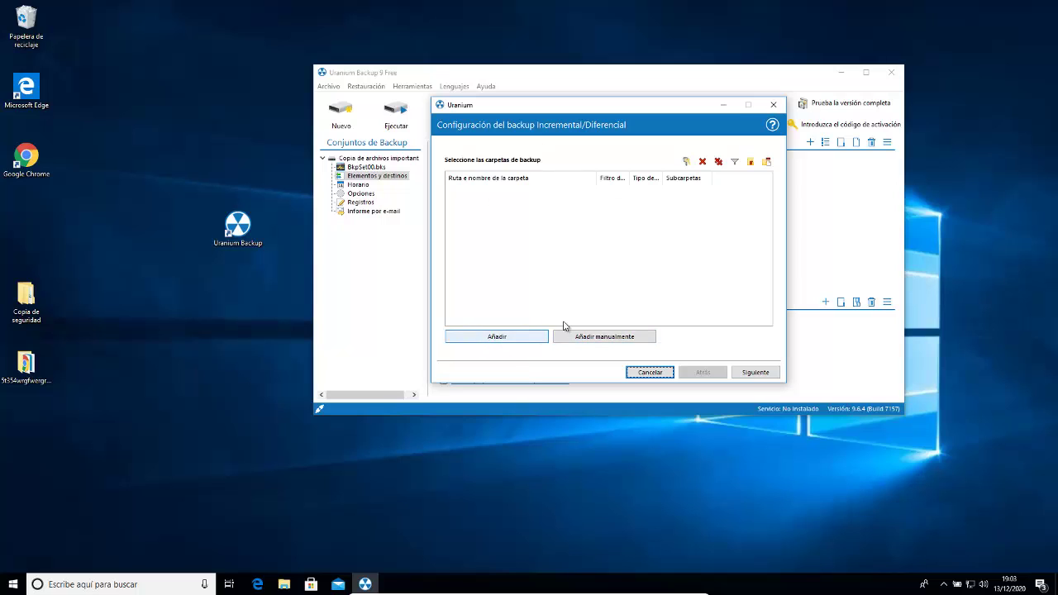
left_click(512, 337)
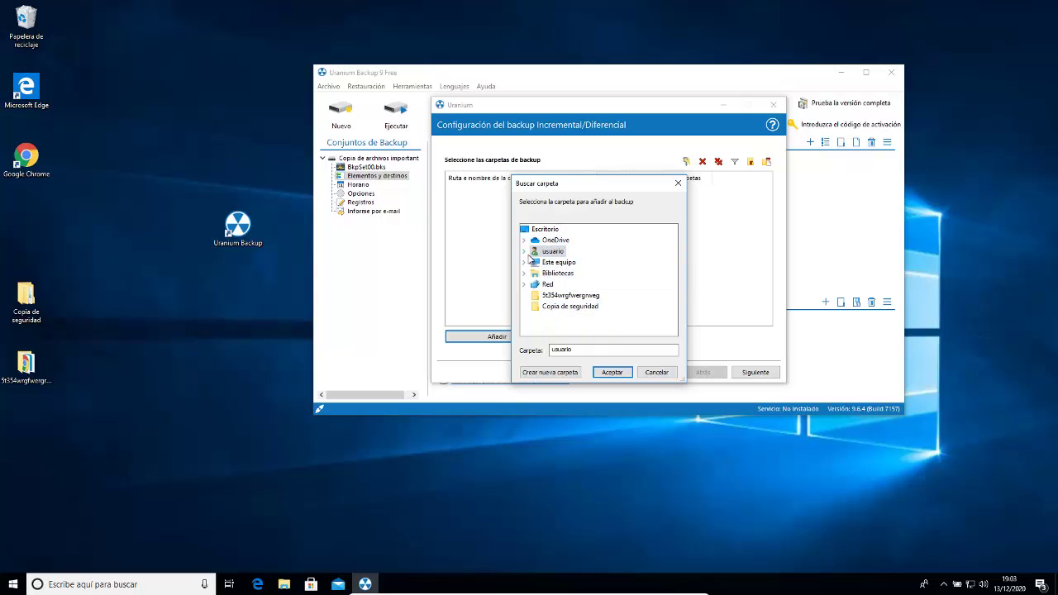
left_click(524, 251)
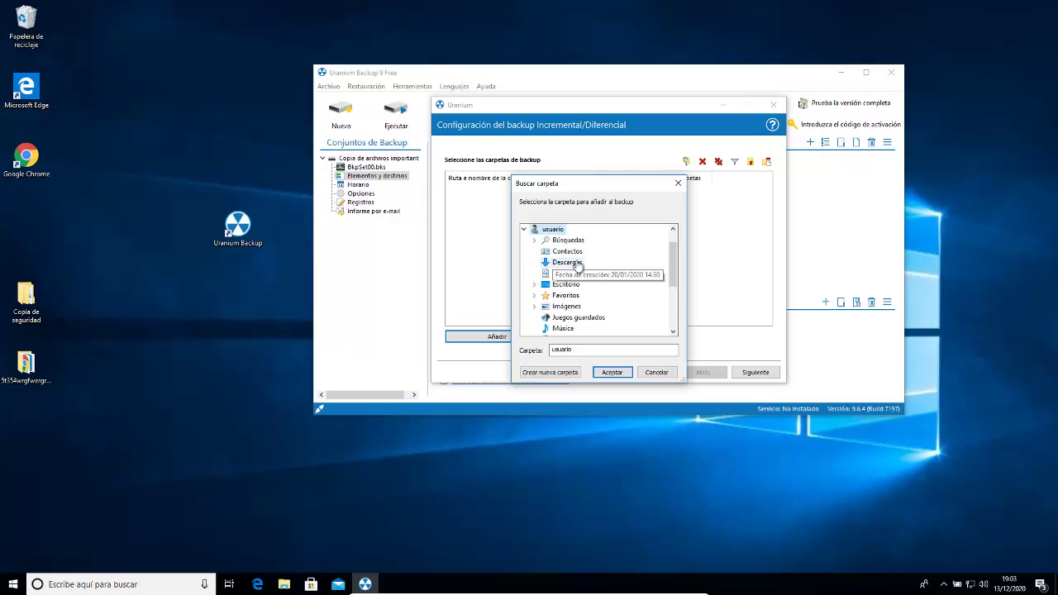
left_click(572, 263)
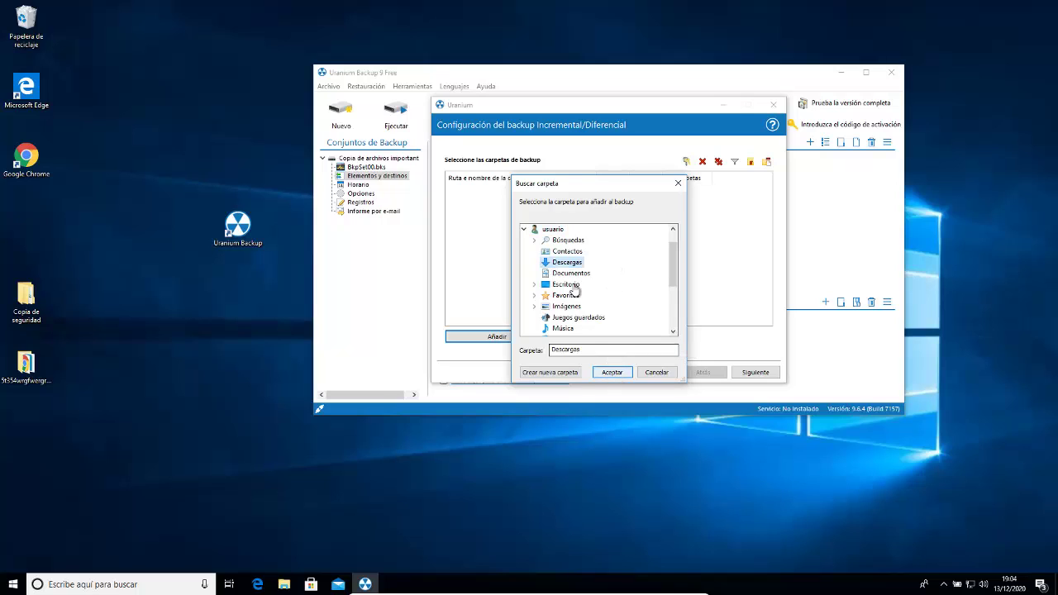
scroll(578, 300, "up", 1)
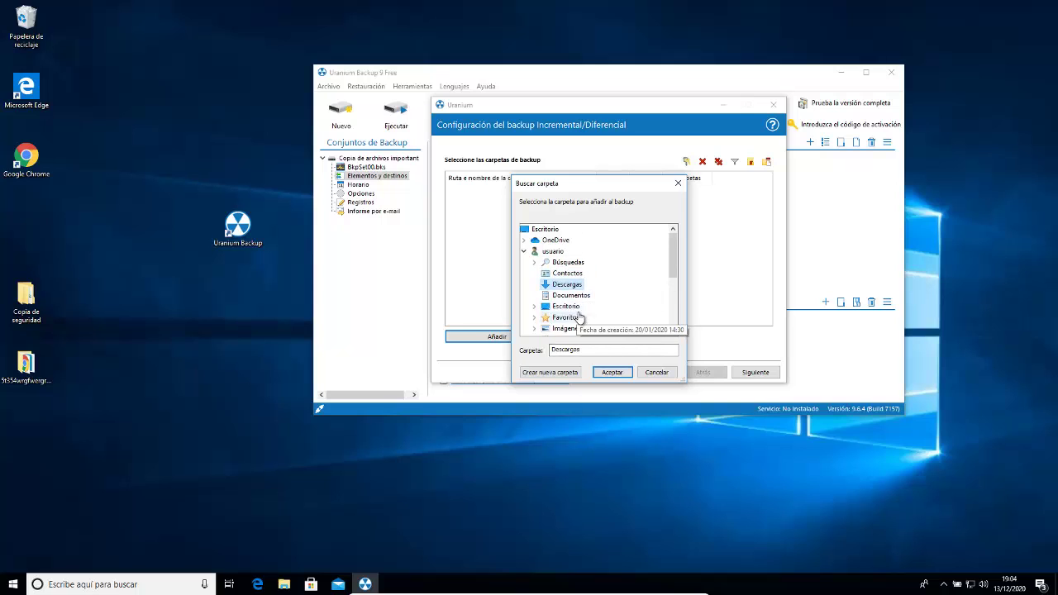
scroll(578, 299, "down", 1)
left_click(613, 373)
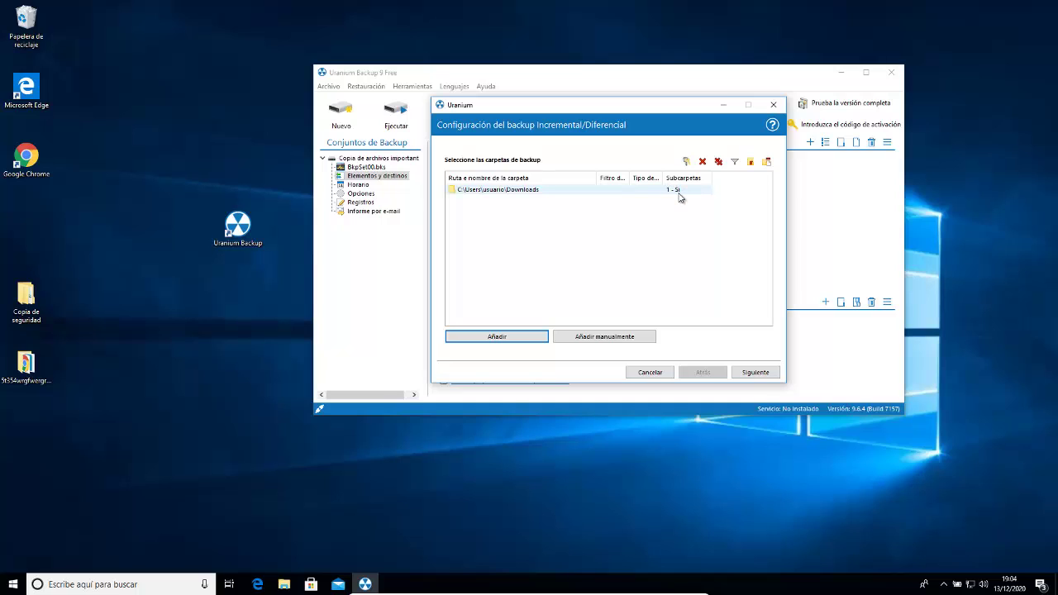
left_click(753, 372)
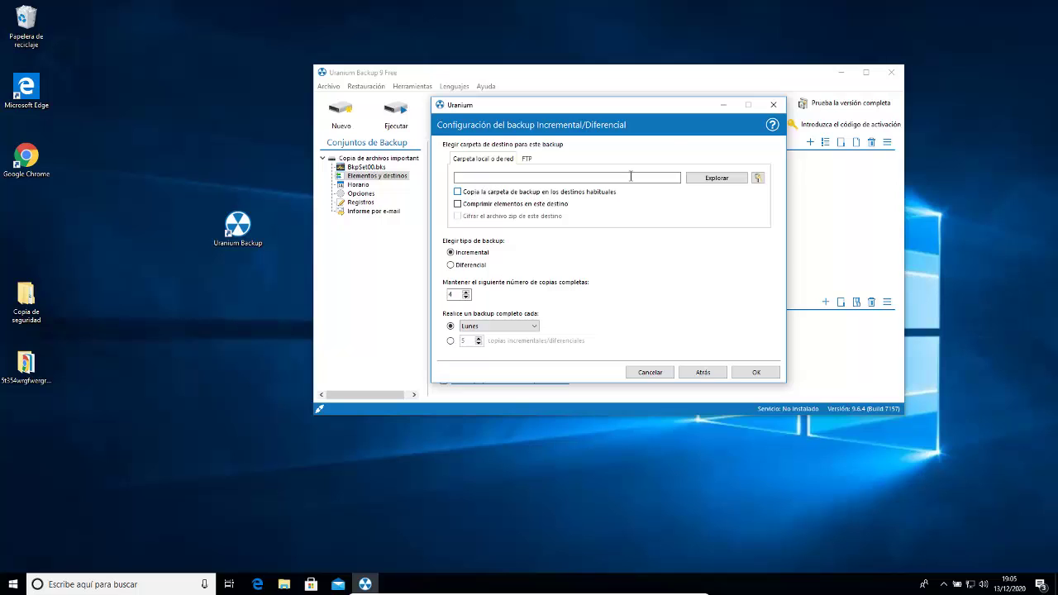
left_click_drag(707, 109, 363, 100)
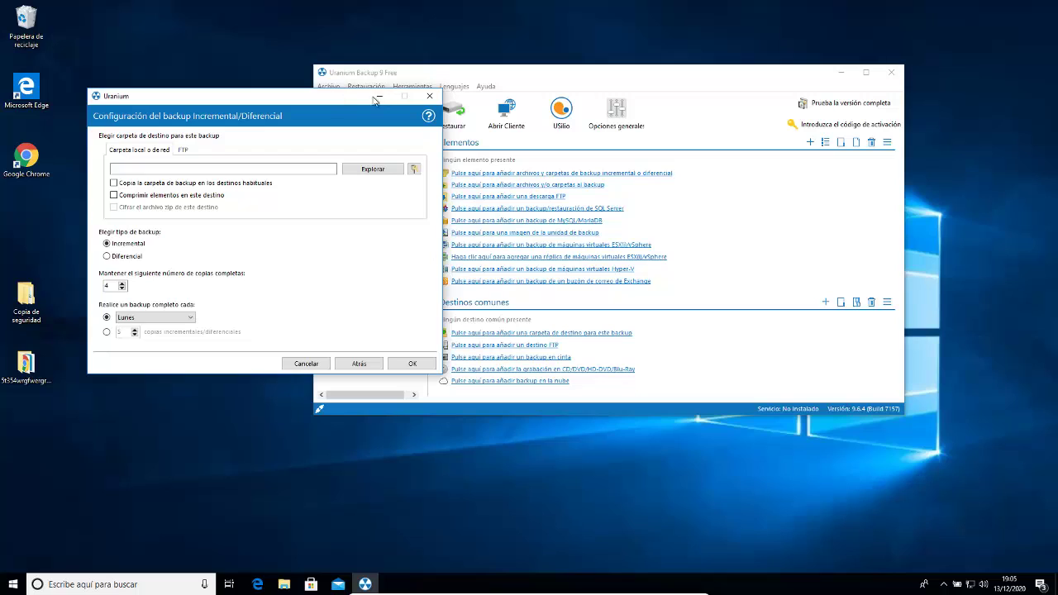
left_click(429, 97)
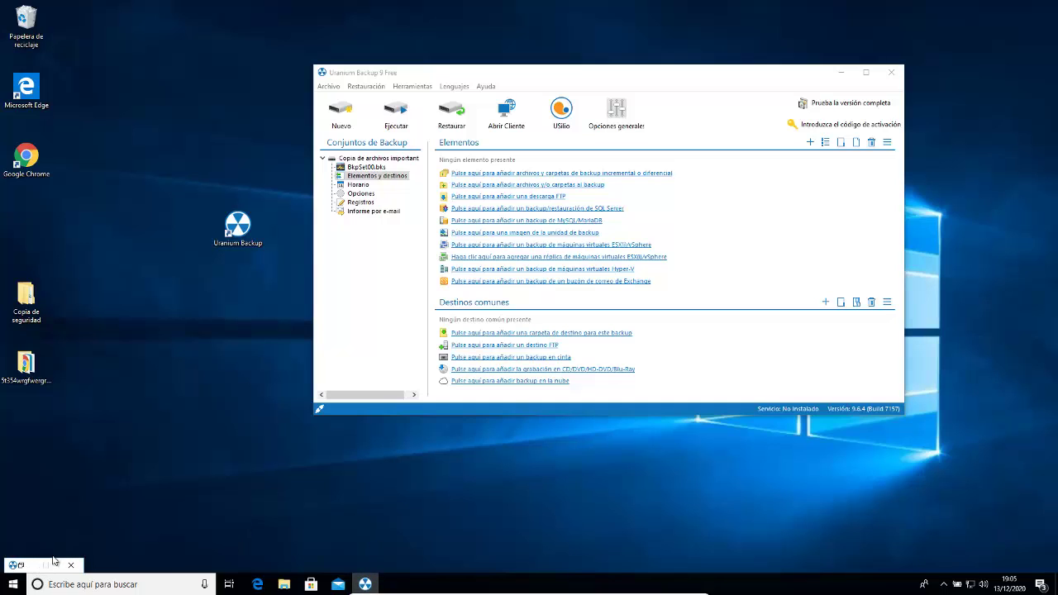
left_click(30, 569)
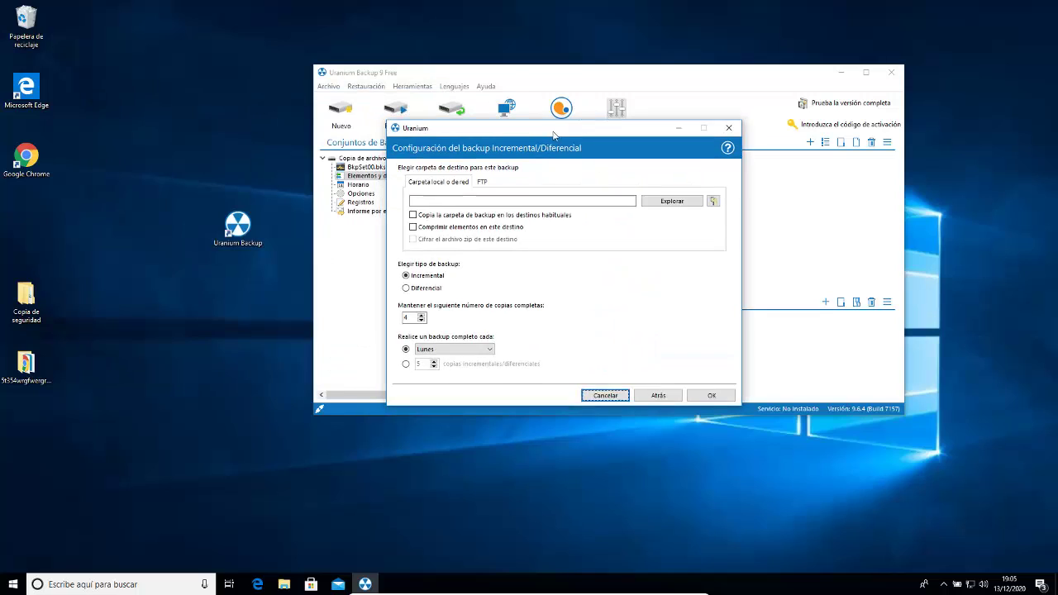
Step: Enable copying the backup folder to the usual destinations, and try the compression option before leaving it off
left_click(458, 216)
left_click(474, 228)
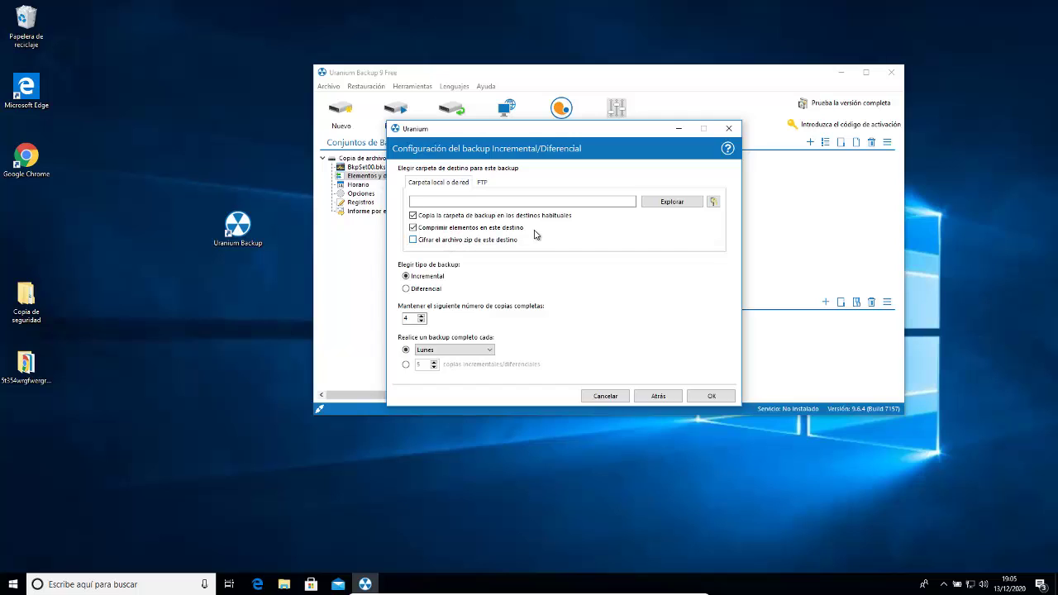
left_click(446, 241)
left_click(429, 231)
Step: Schedule the full backup for every Domingo, briefly trying the option based on 5 incremental/differential copies
left_click(463, 351)
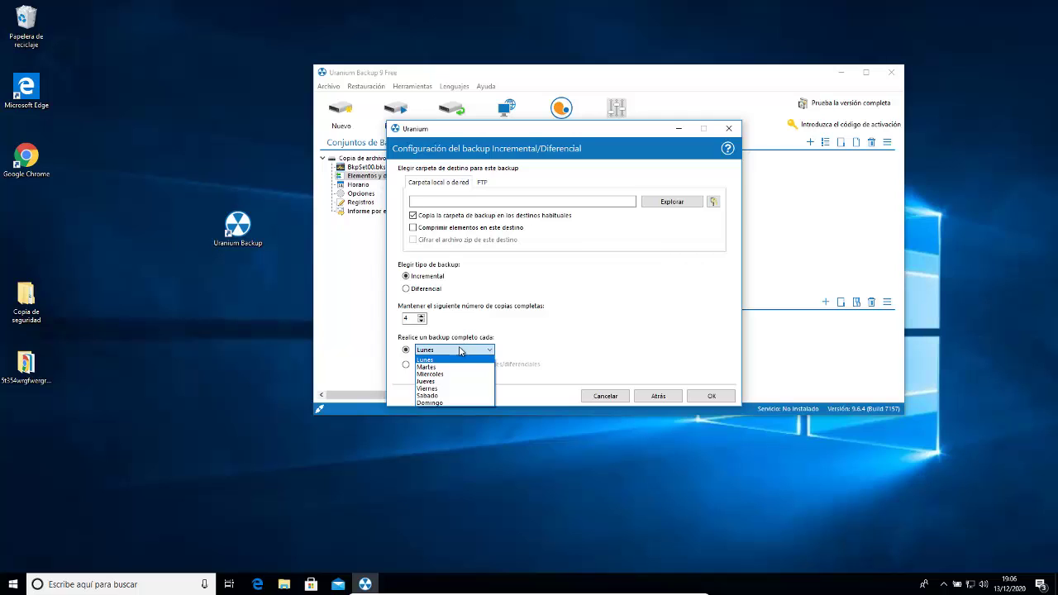
left_click(432, 402)
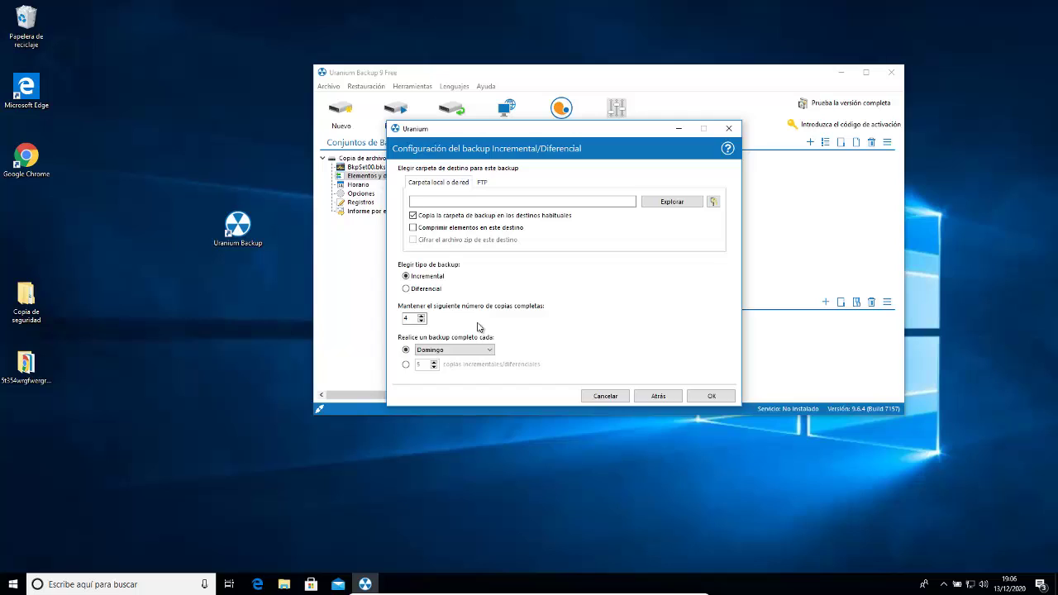
left_click(406, 364)
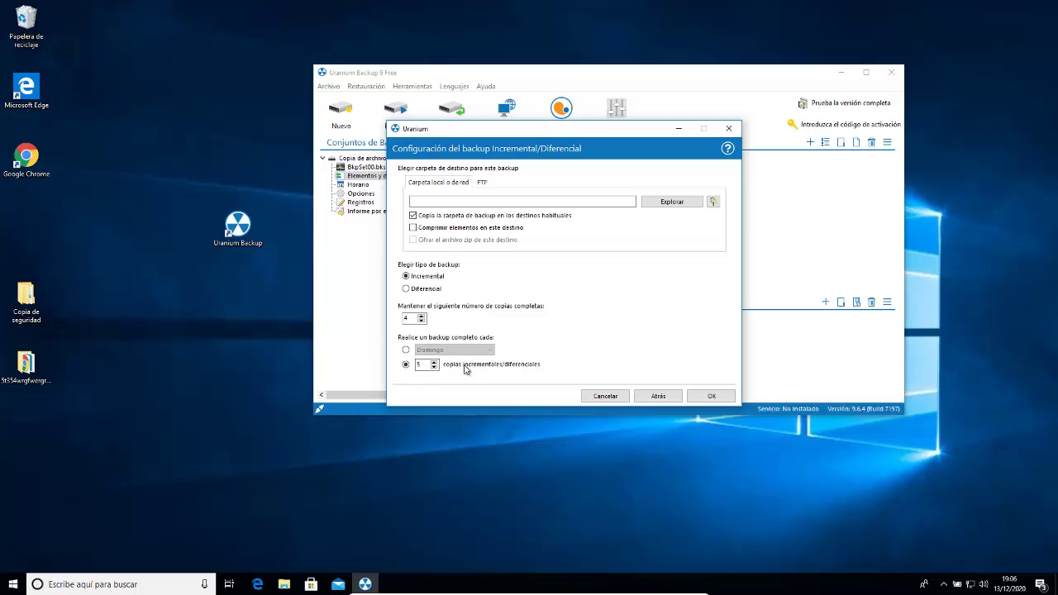
left_click(405, 350)
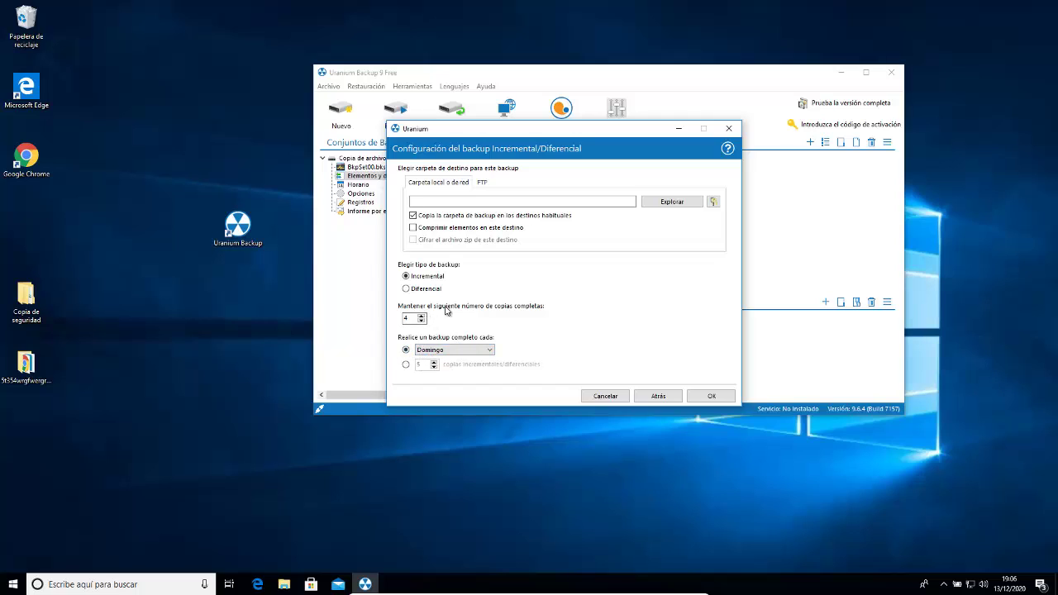
Step: Set the number of full copies to keep to 2 and save the incremental backup configuration
mouse_move(381, 314)
left_mouse_down()
mouse_move(443, 326)
mouse_move(391, 325)
left_mouse_up()
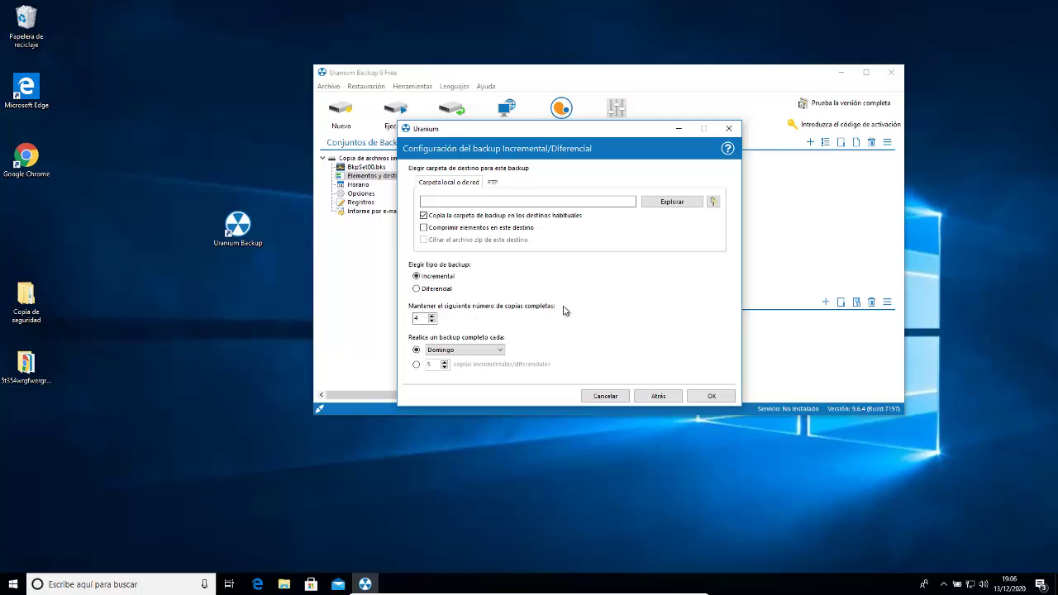
left_click(431, 321)
left_click(431, 322)
left_click(431, 318)
left_click(432, 318)
left_click(432, 315)
left_click(432, 316)
left_click(430, 321)
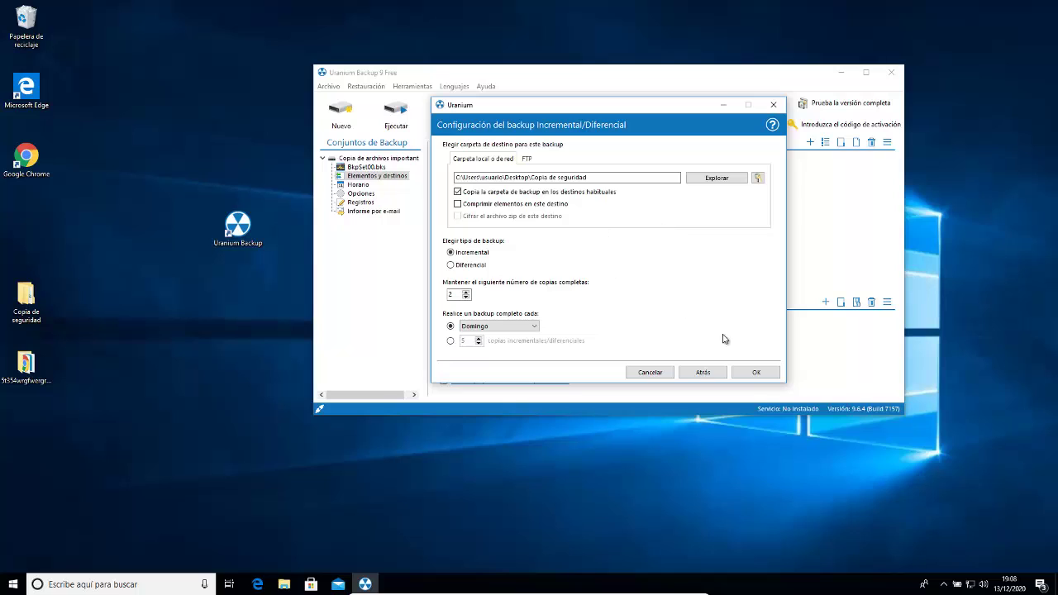
left_click(751, 371)
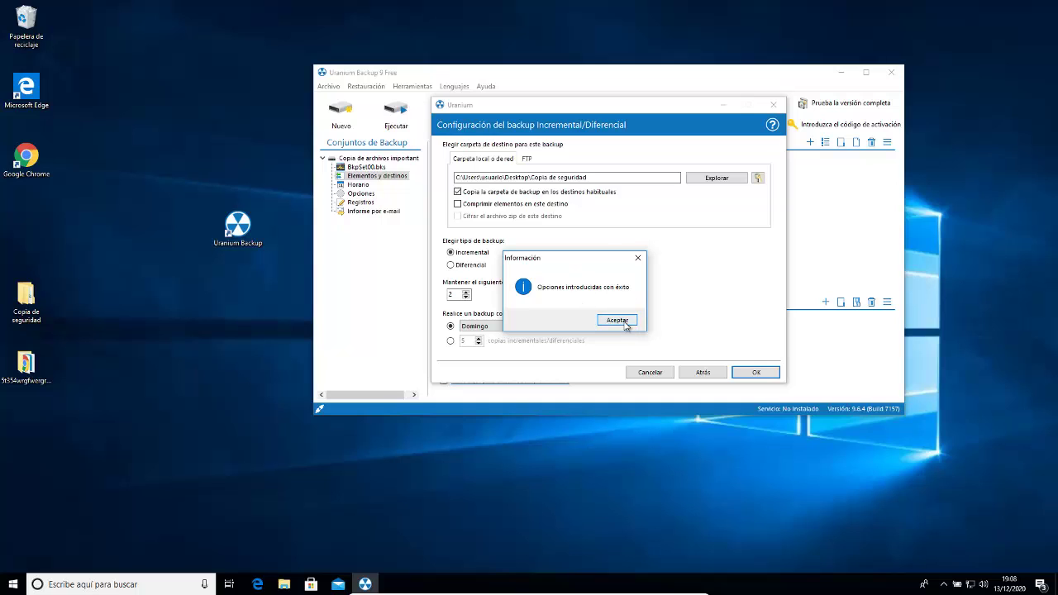
left_click(616, 320)
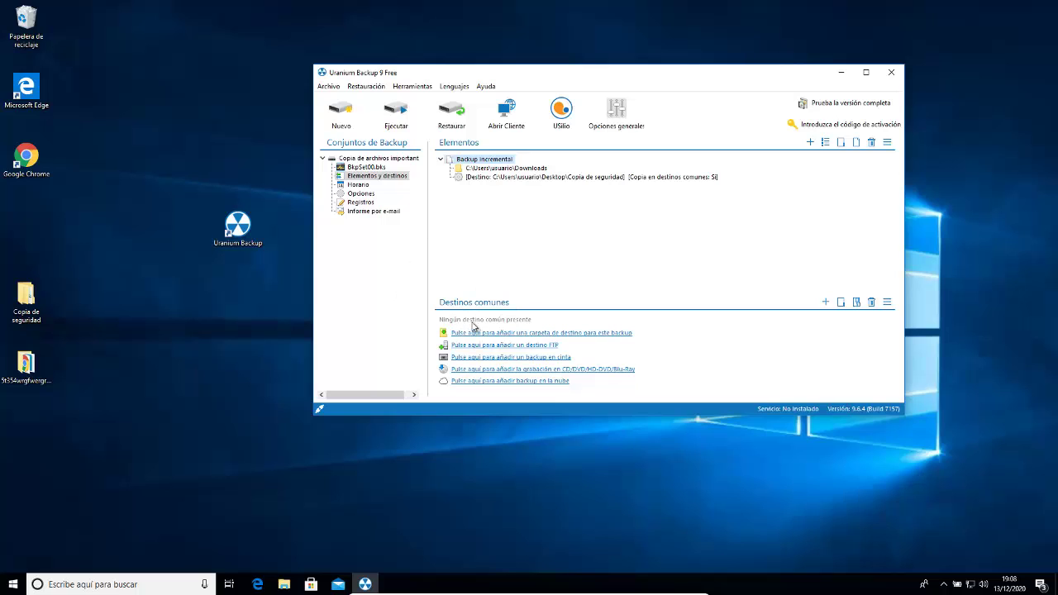
Step: Add the Copia de seguridad folder on the desktop as a common destination for the backup set
left_click(507, 332)
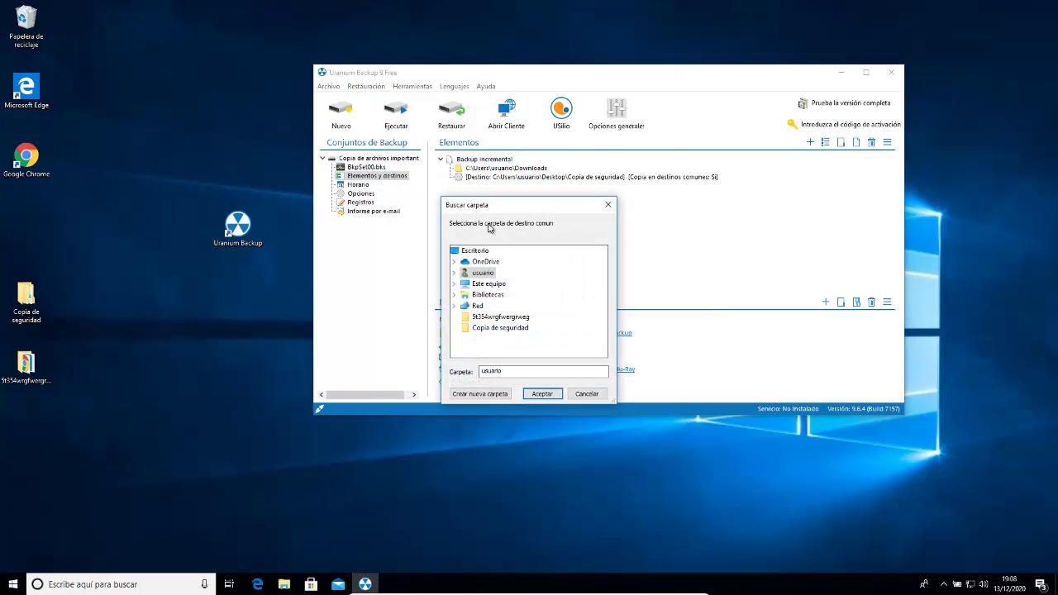
left_click(515, 329)
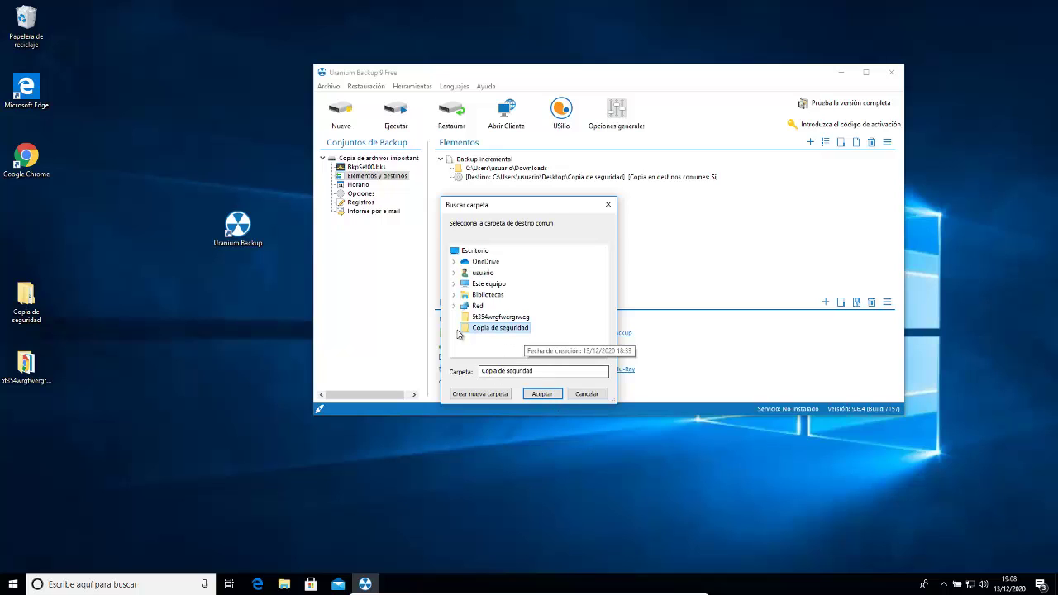
left_click(471, 285)
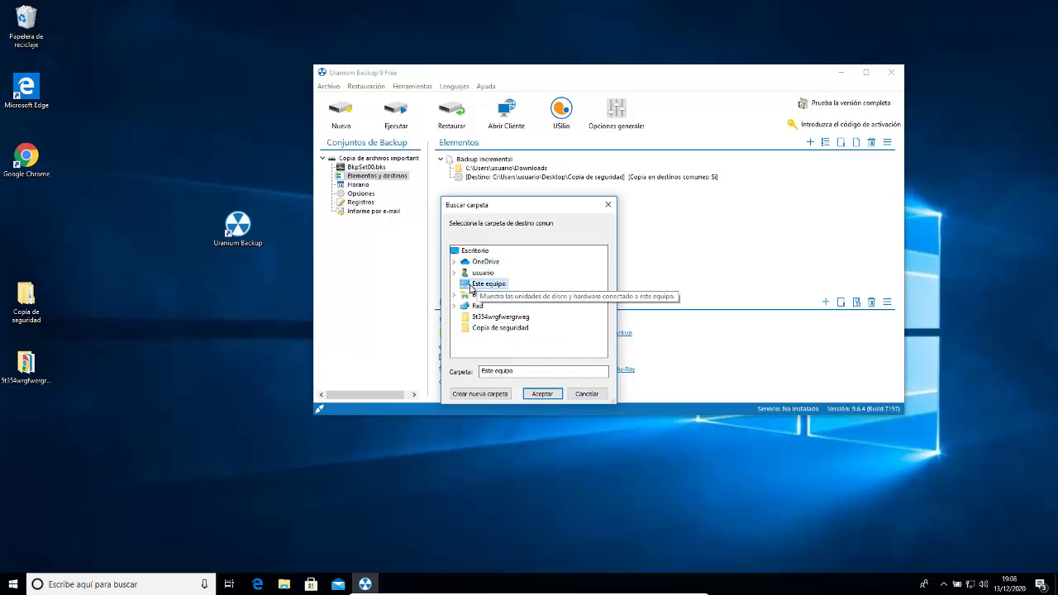
left_click(496, 295)
left_click(519, 317)
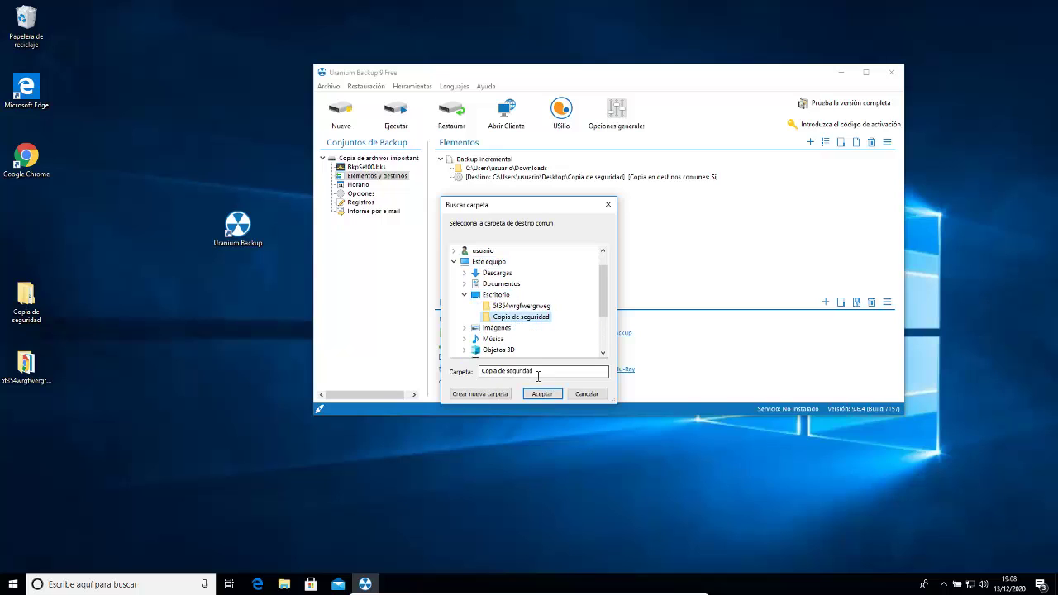
left_click(532, 395)
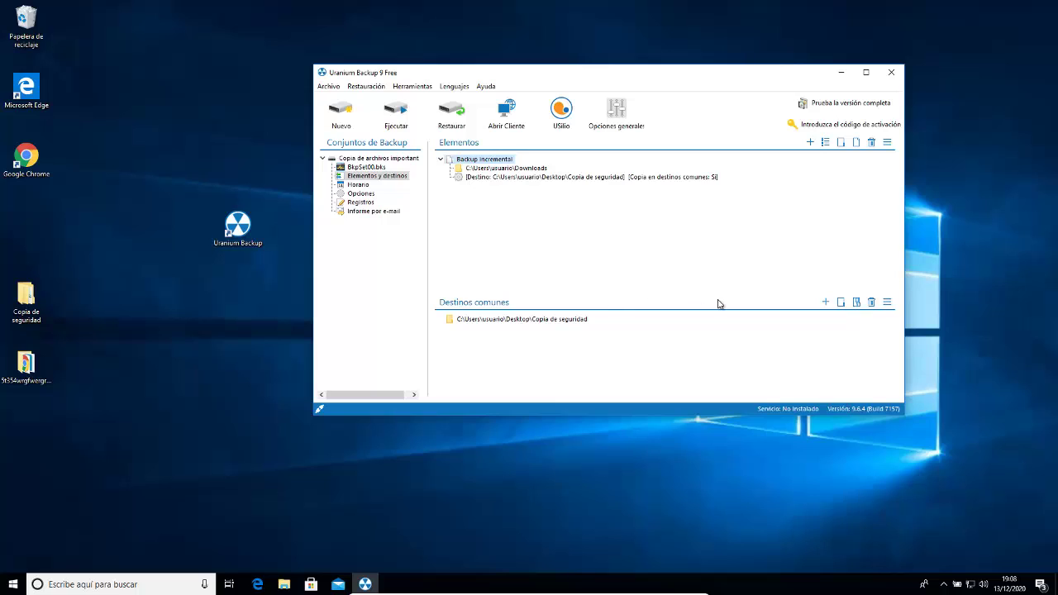
Step: Schedule the backup set by days of the week for Lunes, Martes and Viernes at 01:00, and apply the schedule
left_click(371, 187)
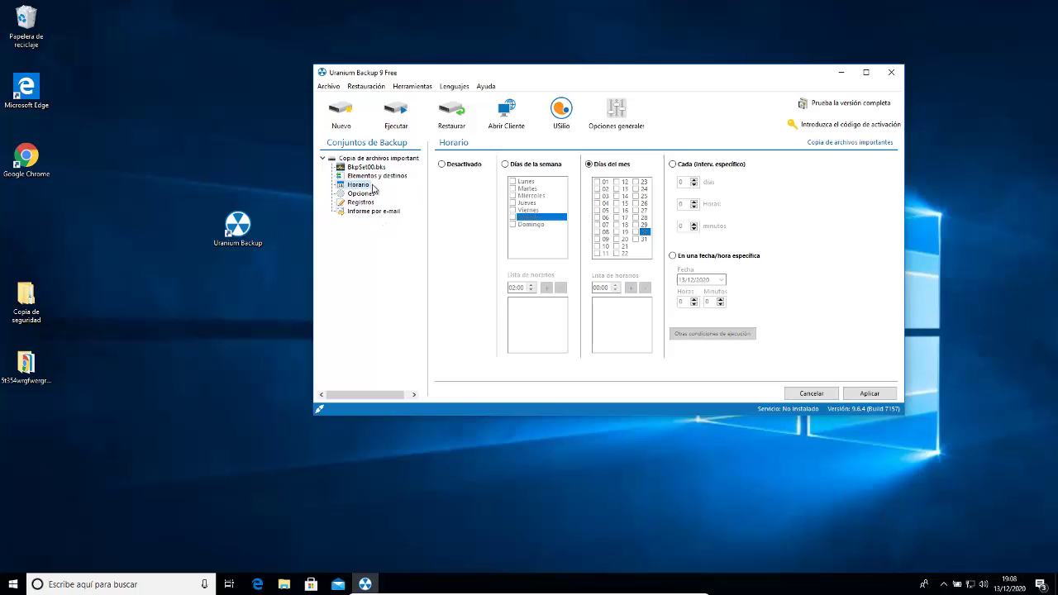
left_click(532, 165)
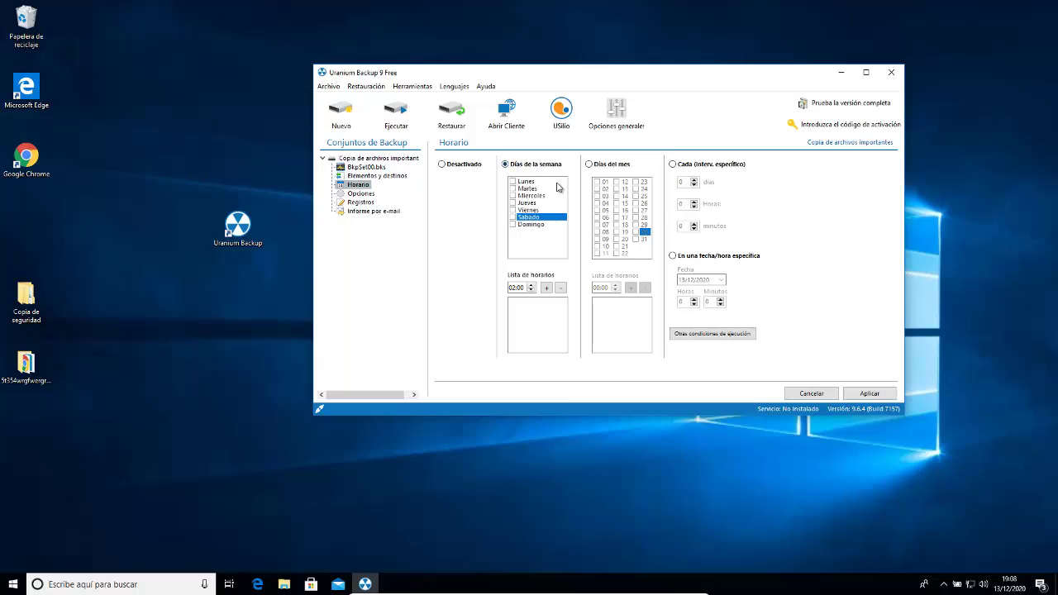
left_click(512, 182)
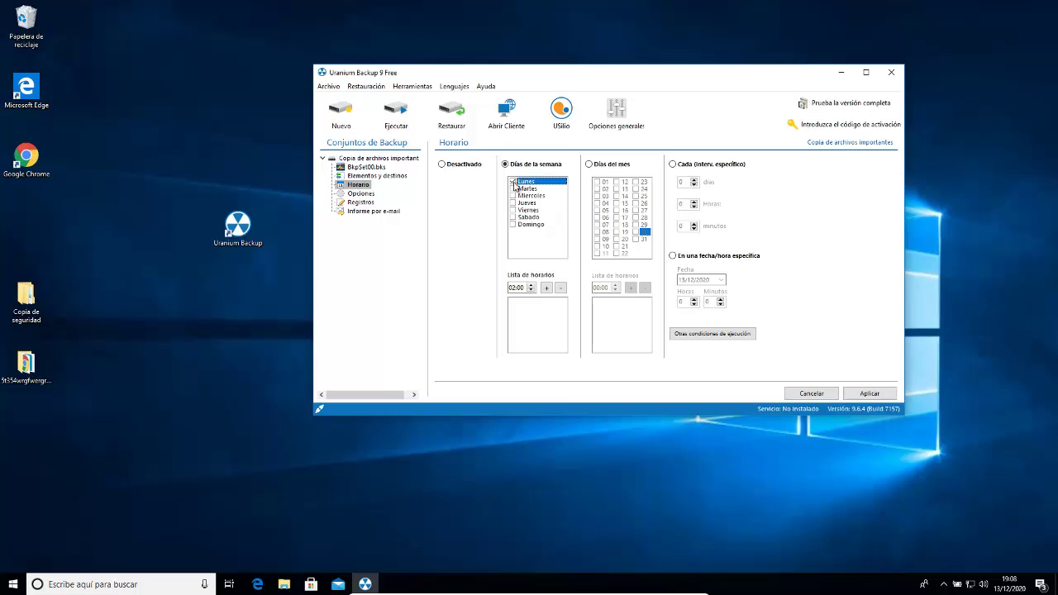
left_click(512, 189)
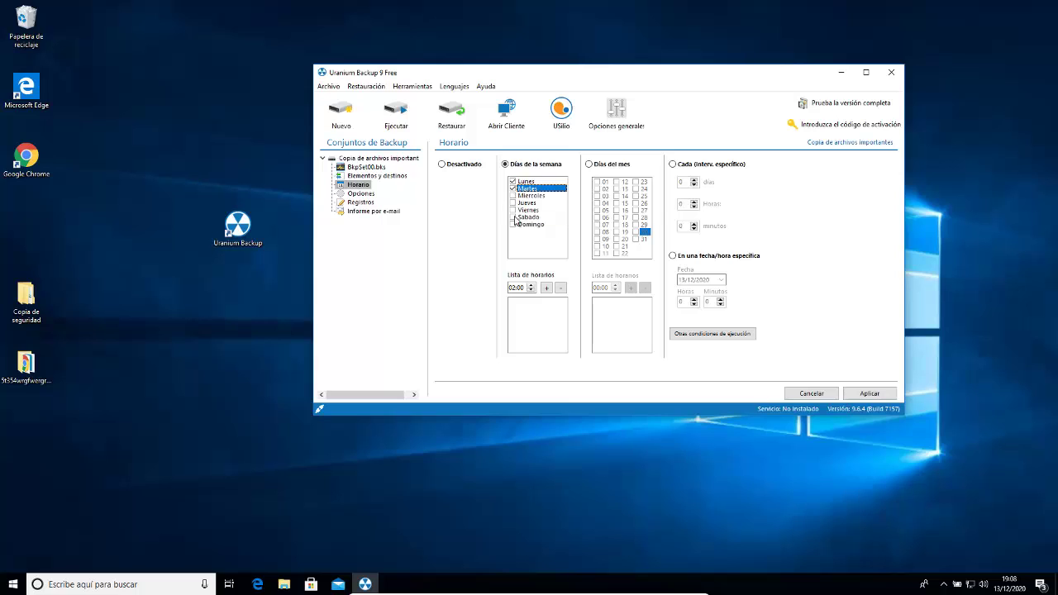
left_click(513, 210)
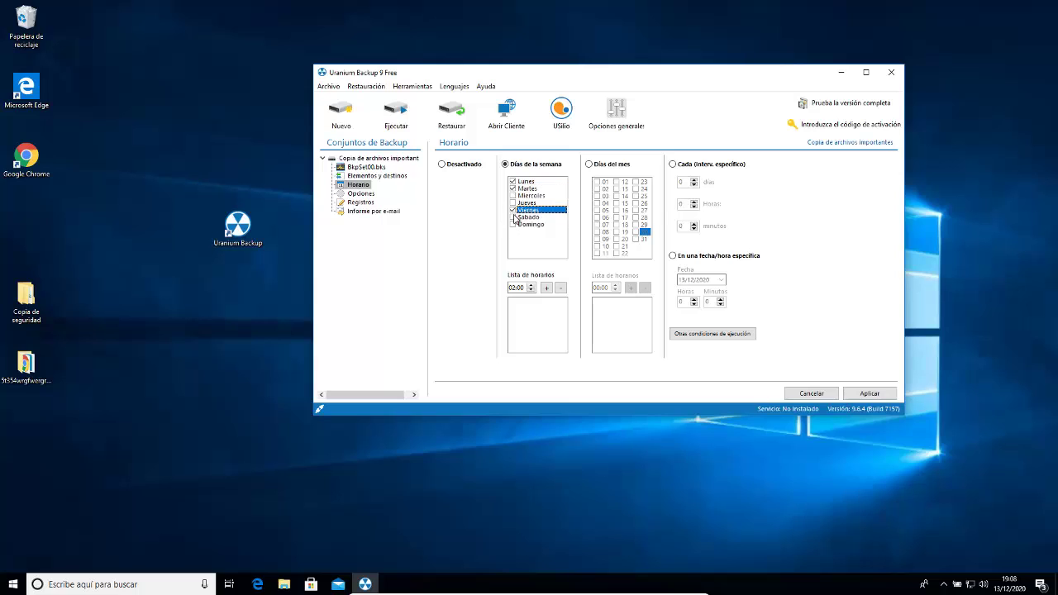
left_click(532, 285)
left_click(545, 288)
left_click(515, 303)
left_click(870, 394)
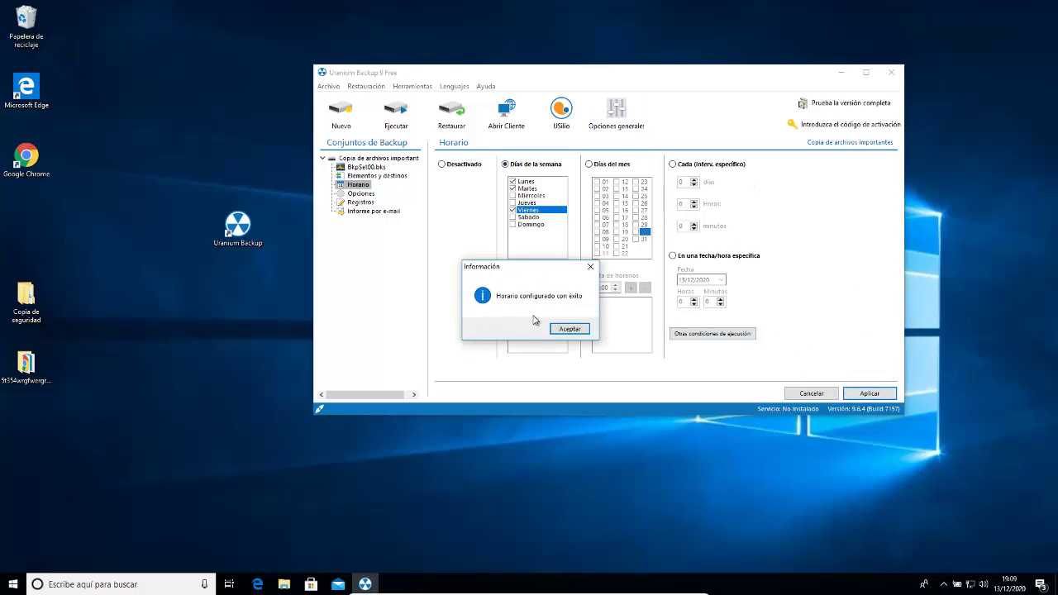
left_click(565, 329)
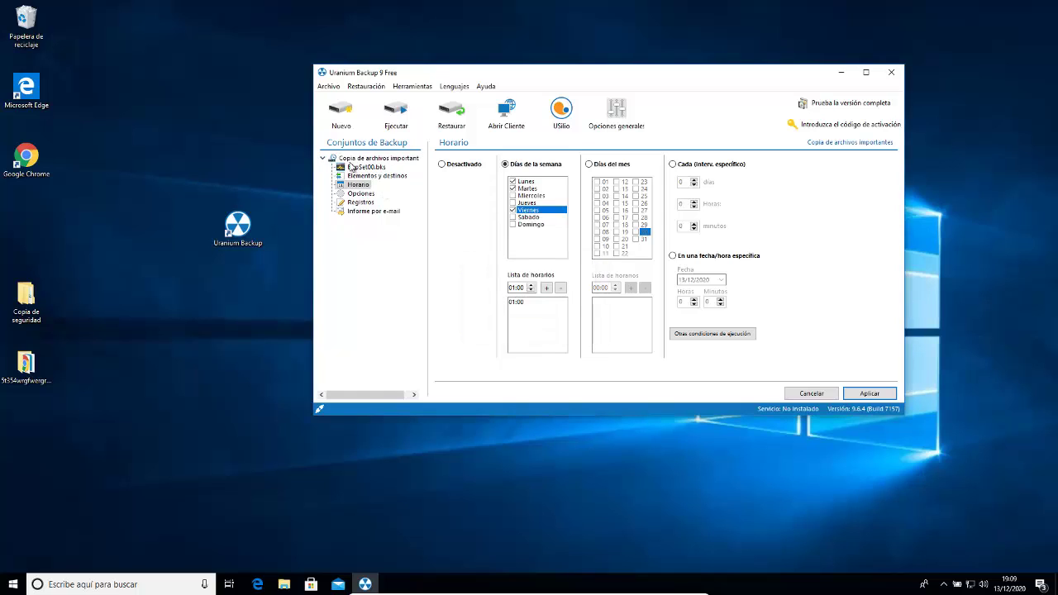
Step: Enable the e-mail message after the backup with the Avanzado sending option and open its advanced options
left_click(359, 203)
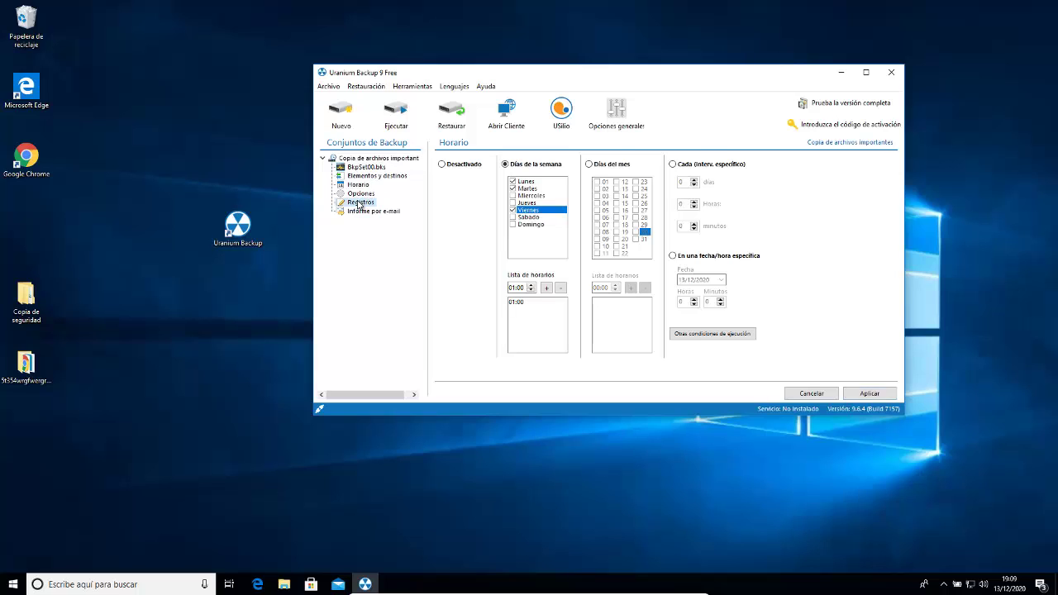
left_click(363, 211)
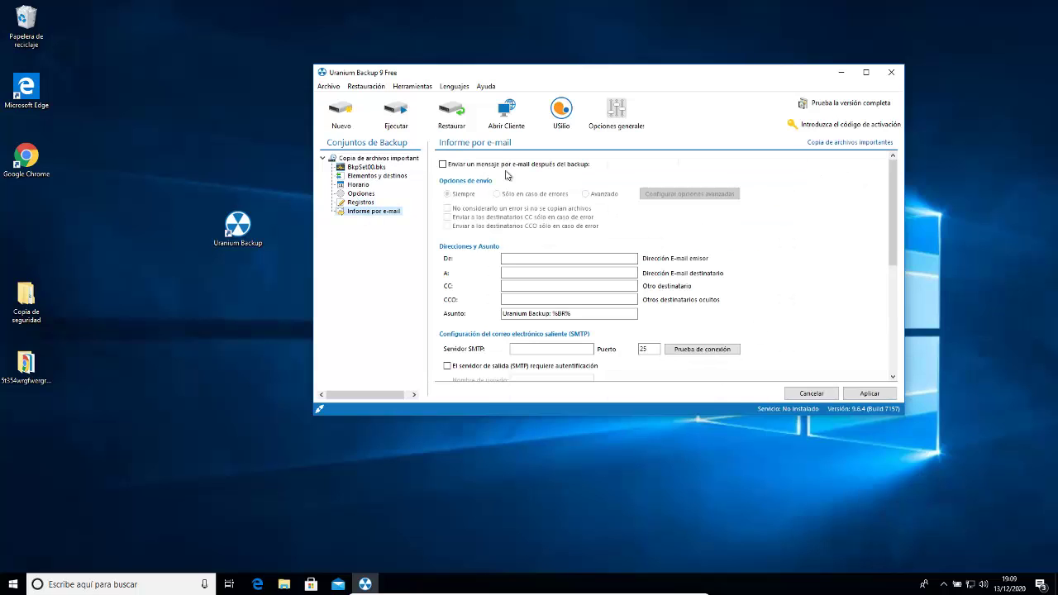
left_click(460, 167)
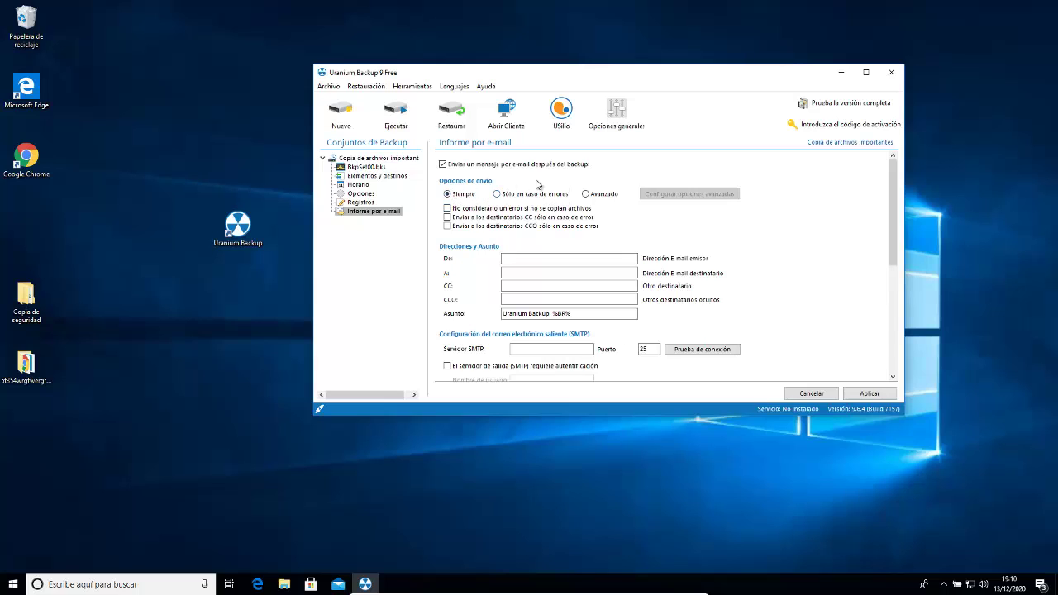
left_click(610, 196)
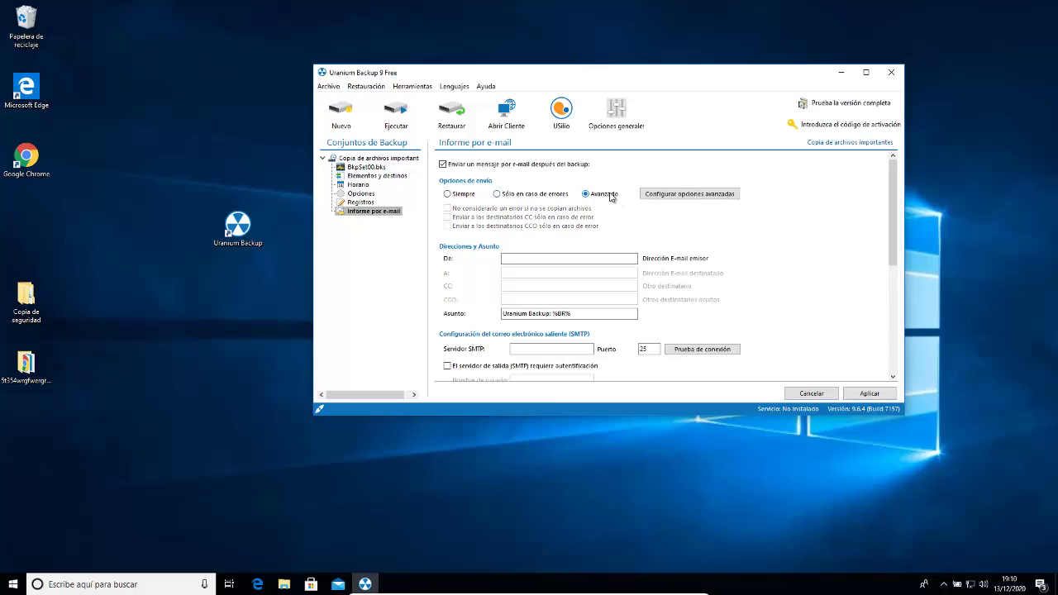
left_click(684, 196)
left_click_drag(571, 89, 587, 92)
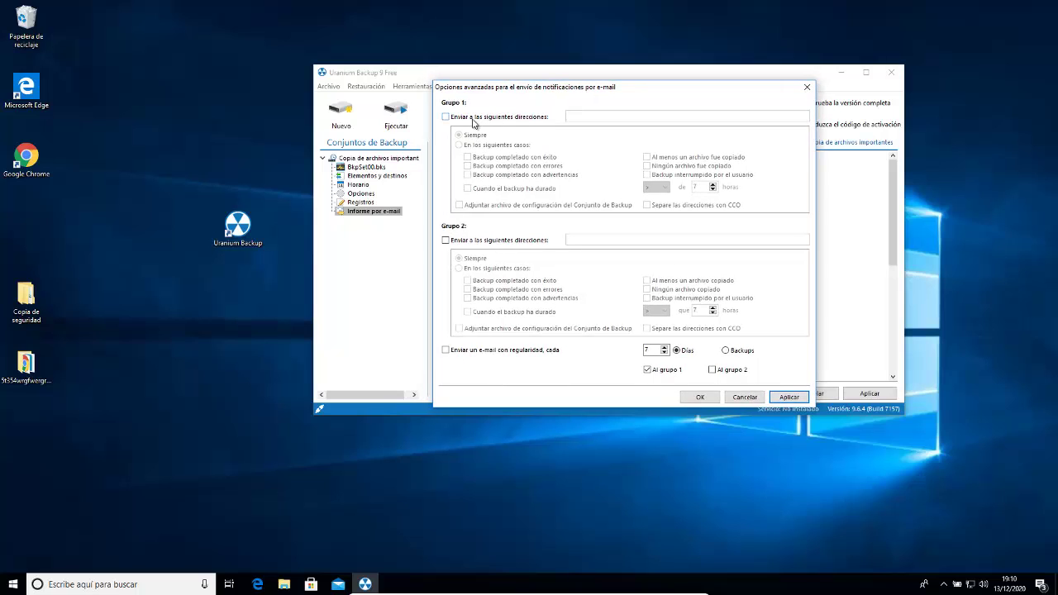
Step: Try notifying group 1 of backups completed successfully and group 2 of backups completed with errors, then dismiss the advanced options
left_click(446, 116)
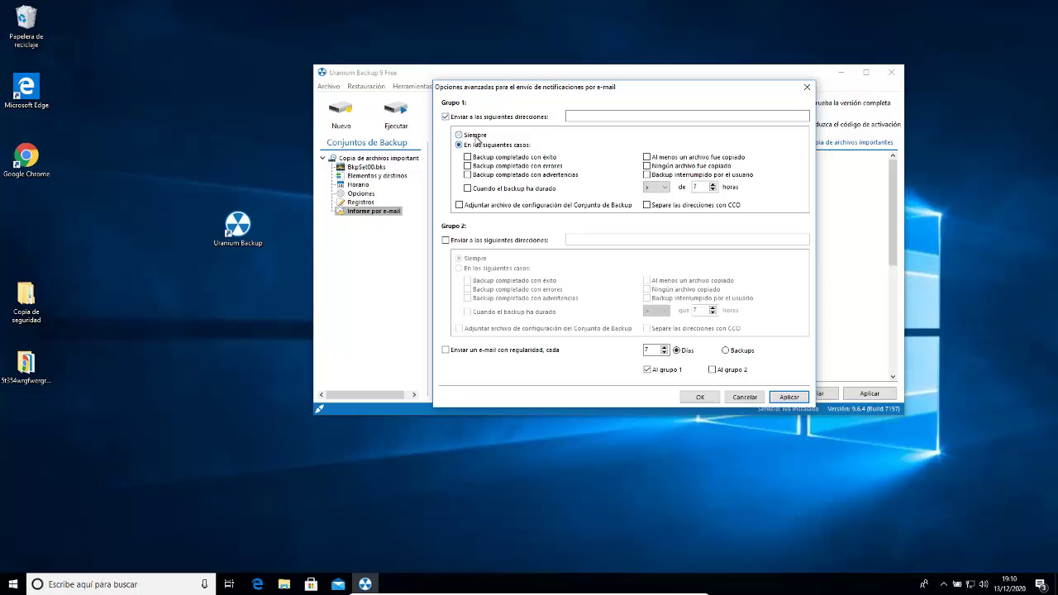
left_click(486, 146)
left_click(476, 135)
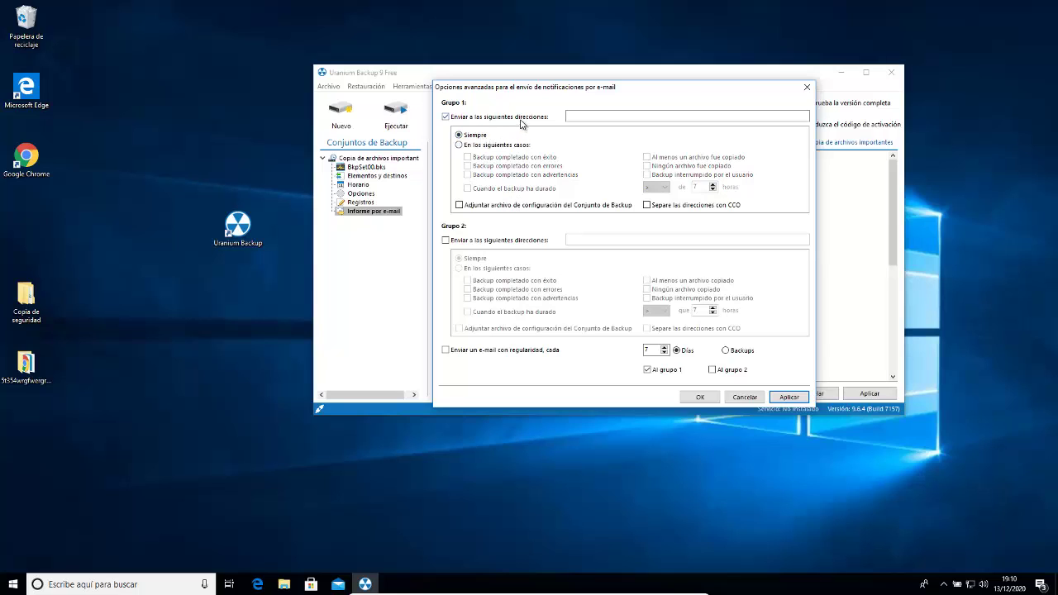
left_click(476, 146)
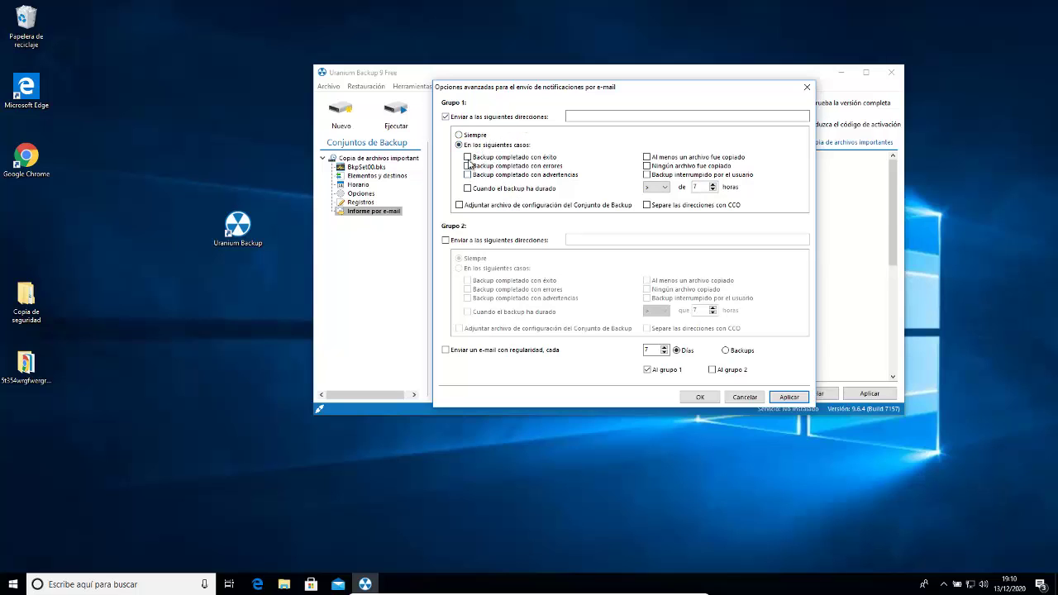
left_click(469, 157)
left_click(464, 242)
left_click(478, 271)
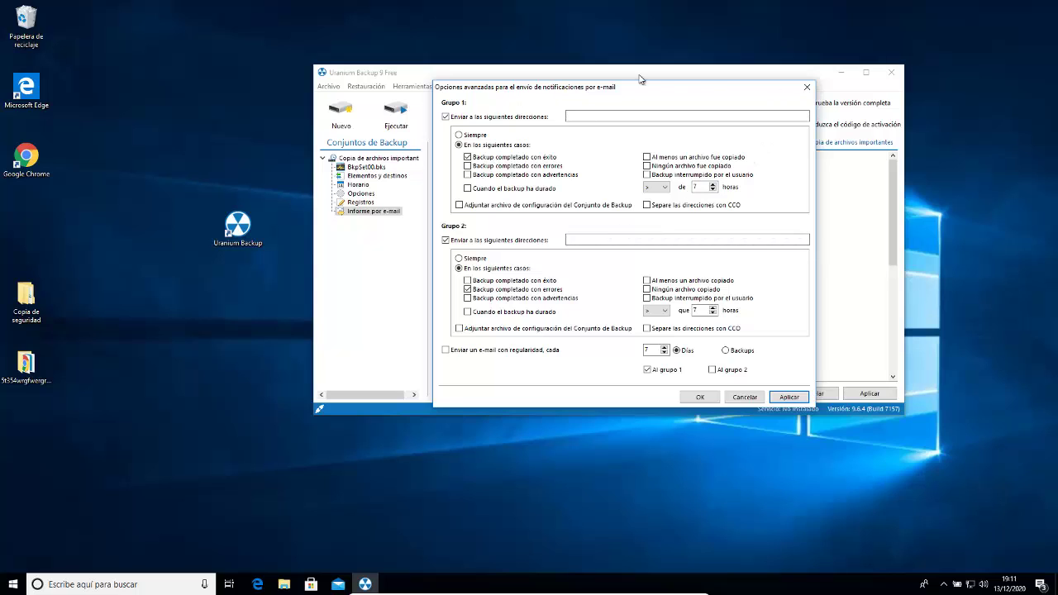
left_click(804, 87)
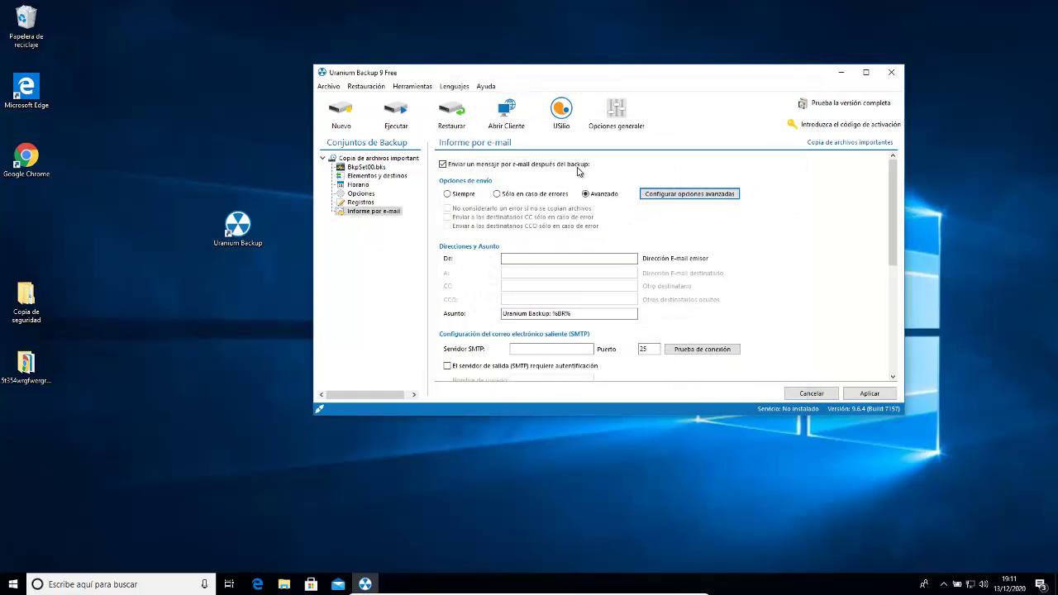
Step: Turn off the e-mail message after the backup and go back to the backup set's elements and destinations
left_click(458, 166)
scroll(533, 260, "down", 5)
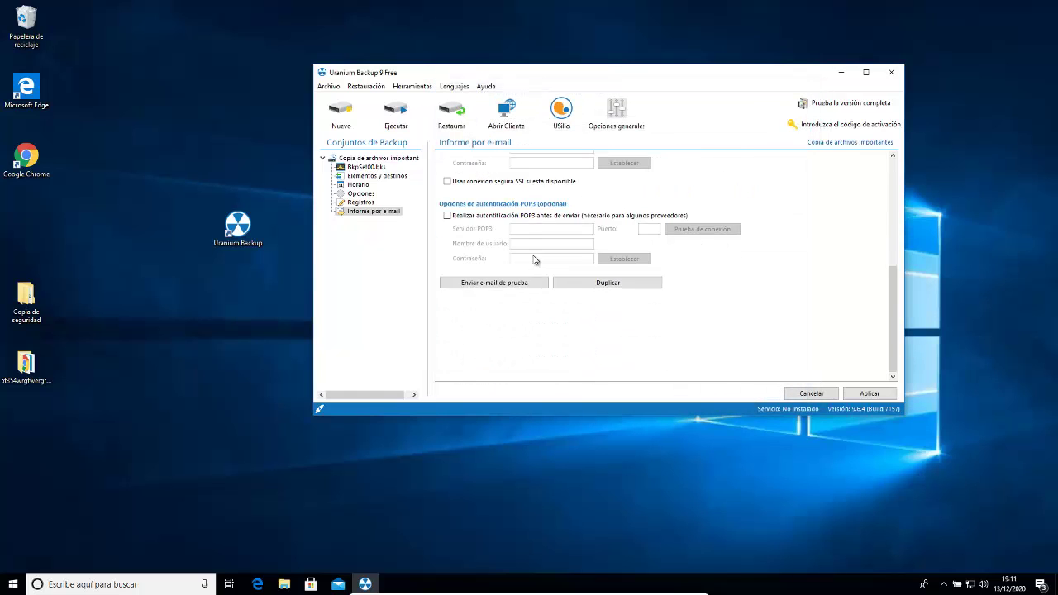
scroll(533, 260, "up", 5)
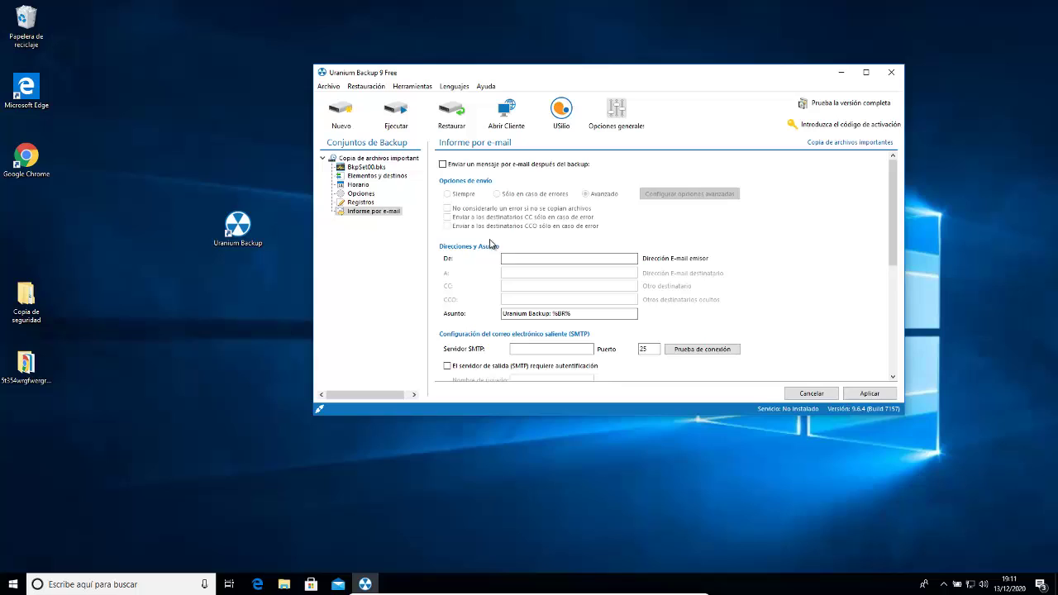
left_click(360, 203)
left_click(392, 158)
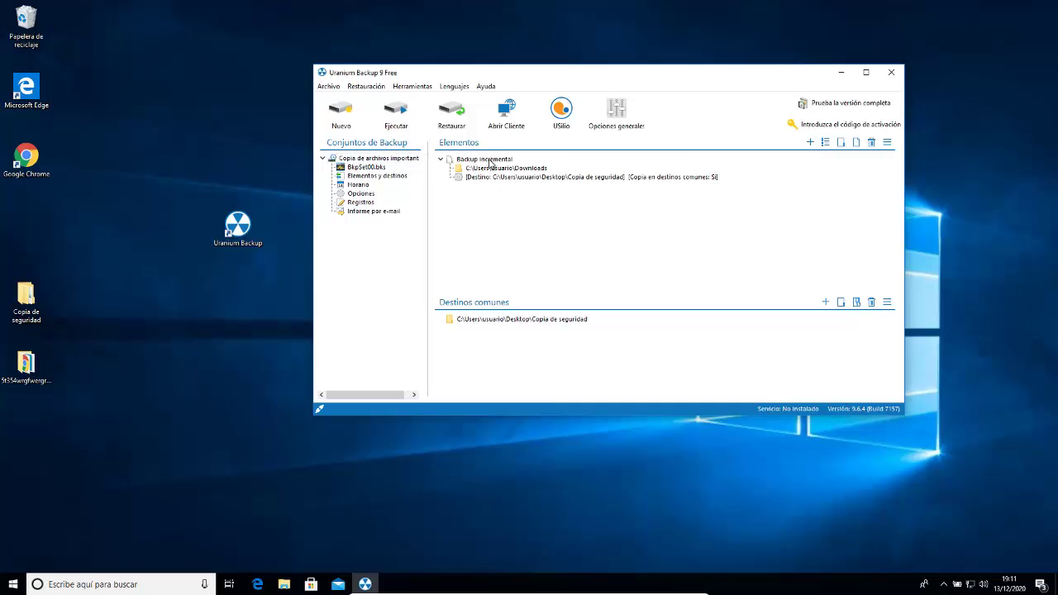
right_click(523, 221)
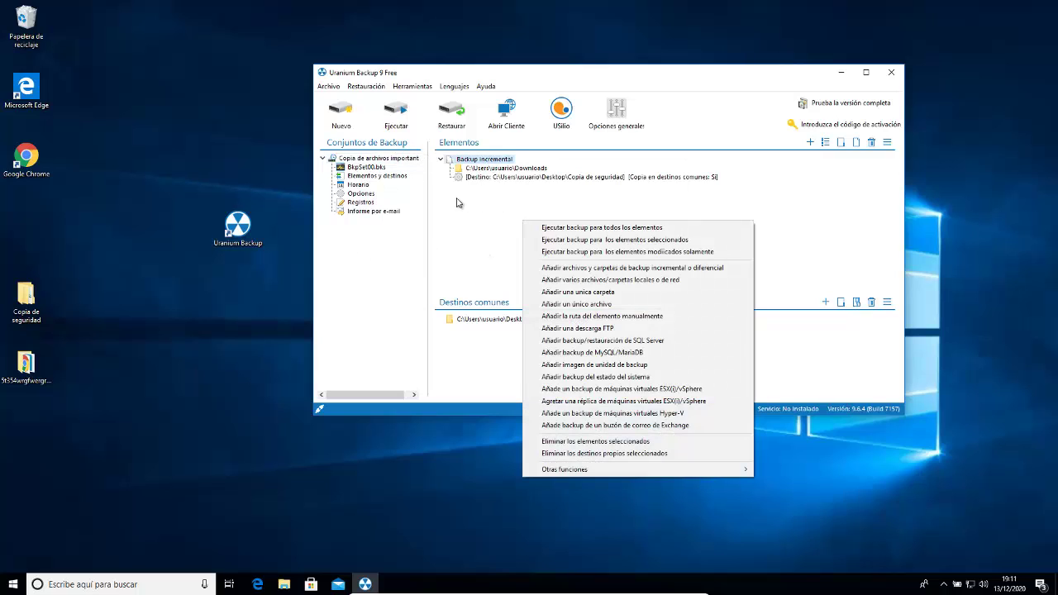
left_click(357, 240)
right_click(513, 187)
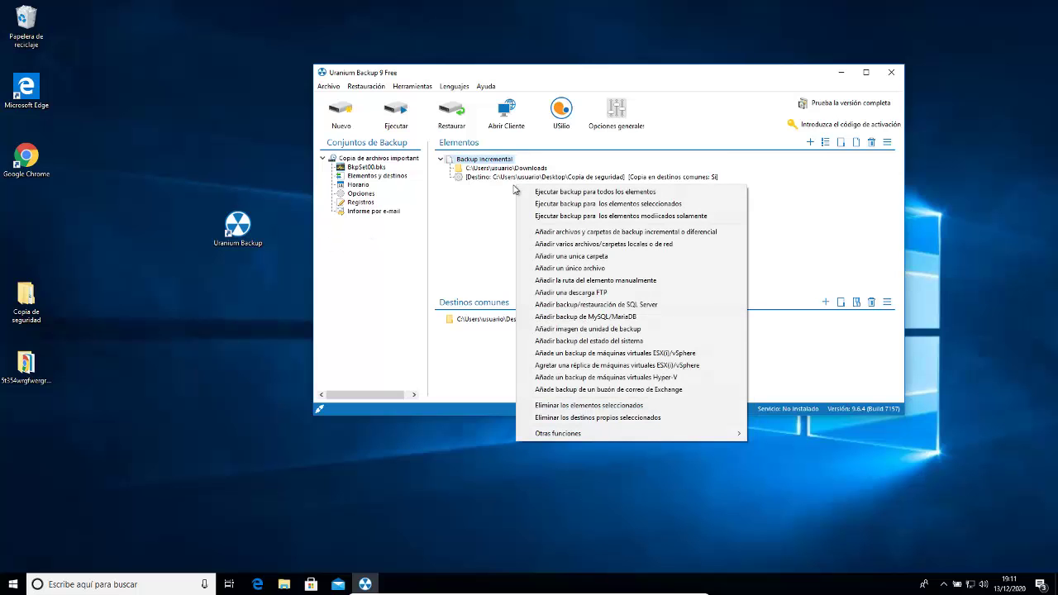
left_click(569, 232)
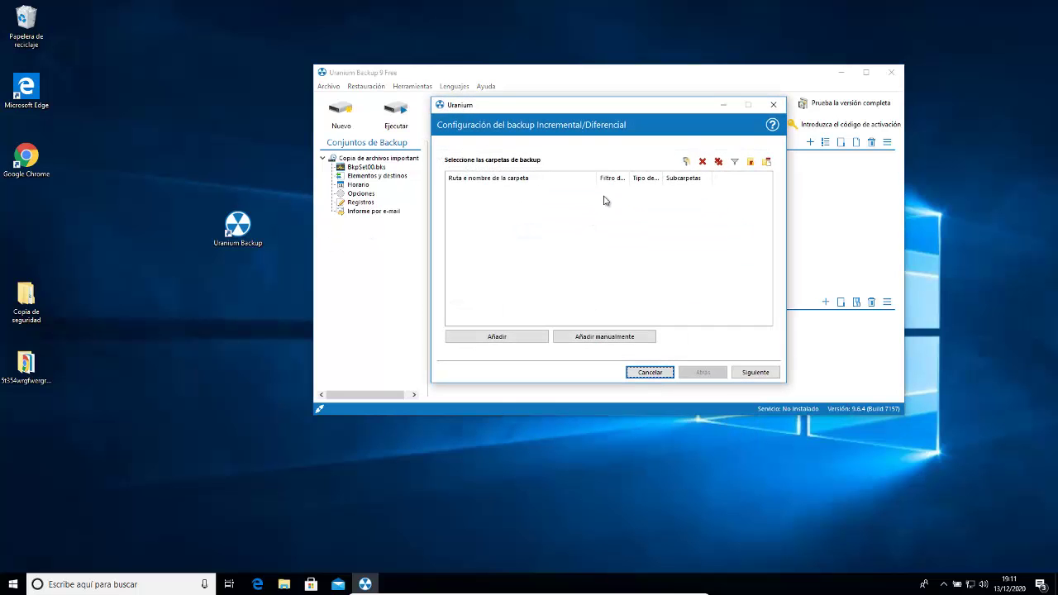
left_click(768, 104)
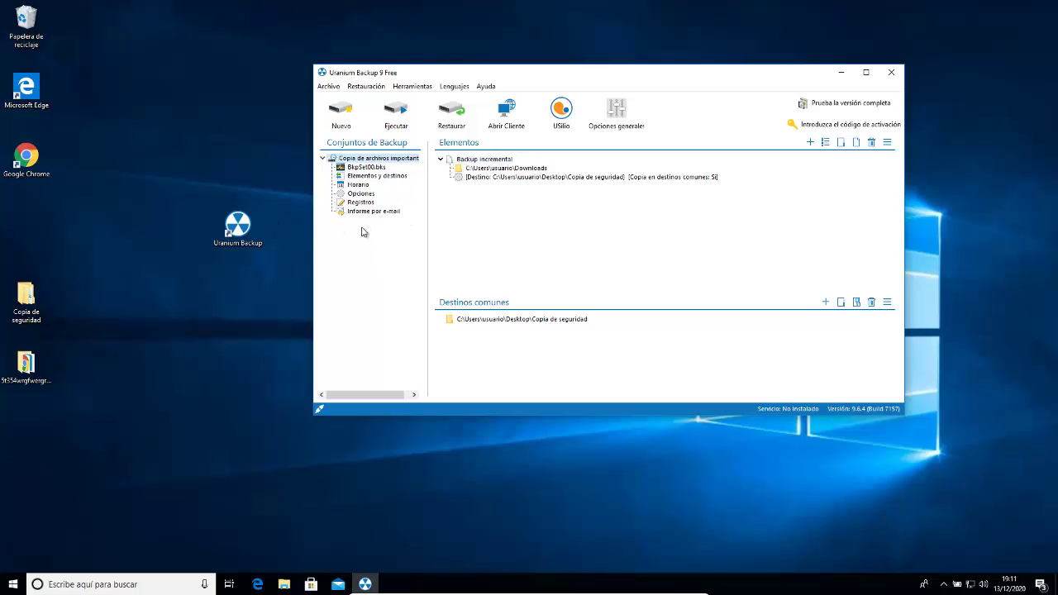
Step: Create the backup set Copia de archivos importantes Diferencial and add the desktop's Copia de seguridad folder as its common destination
left_click(347, 116)
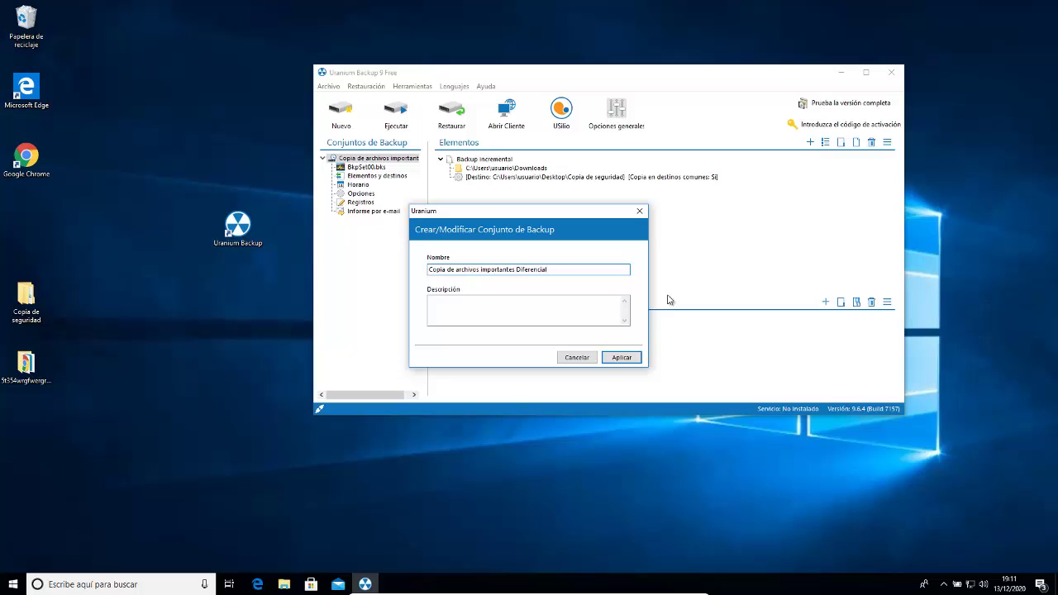
left_click(621, 357)
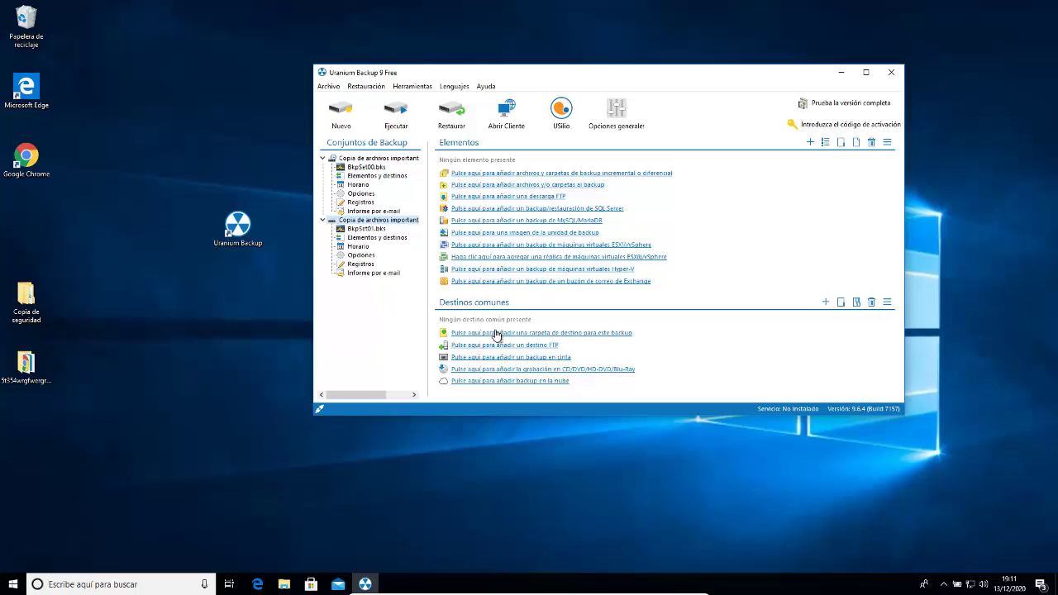
left_click(524, 335)
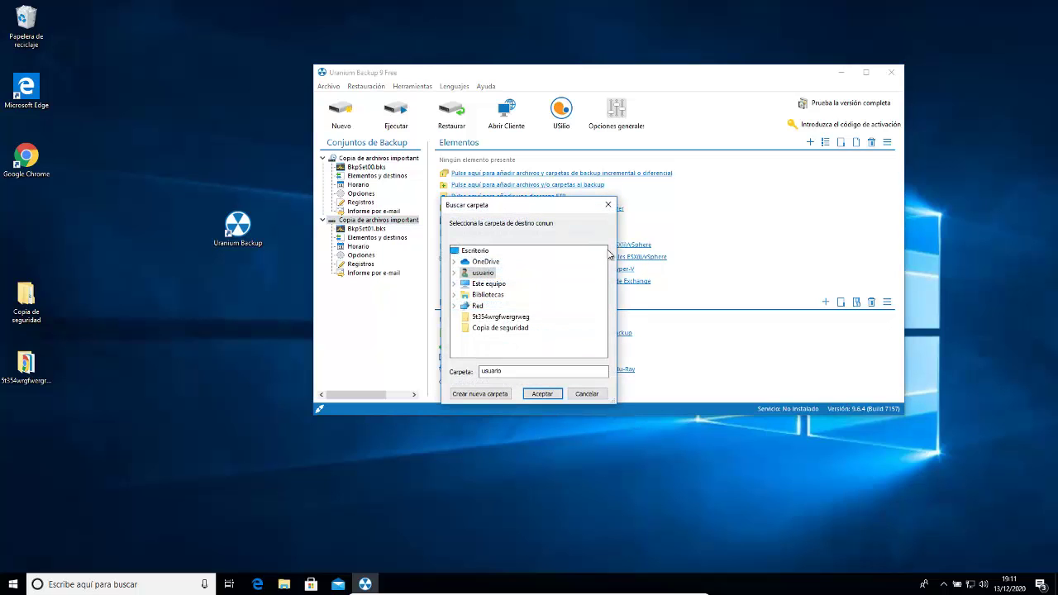
left_click(500, 327)
left_click(541, 394)
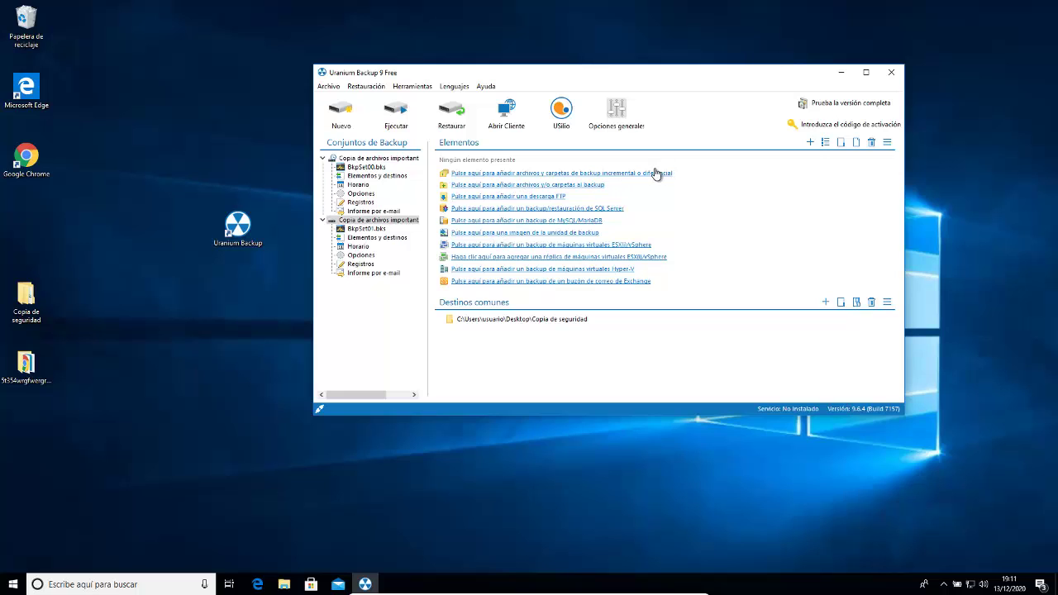
Step: Add an incremental/differential backup element to the new set with the user's Descargas folder as its source
left_click(605, 173)
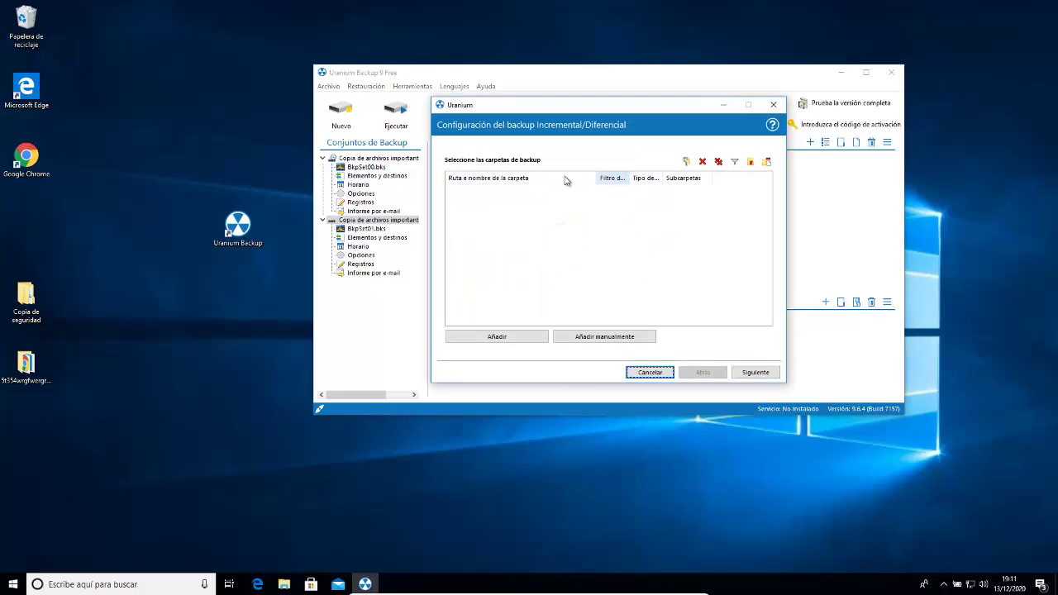
left_click(496, 337)
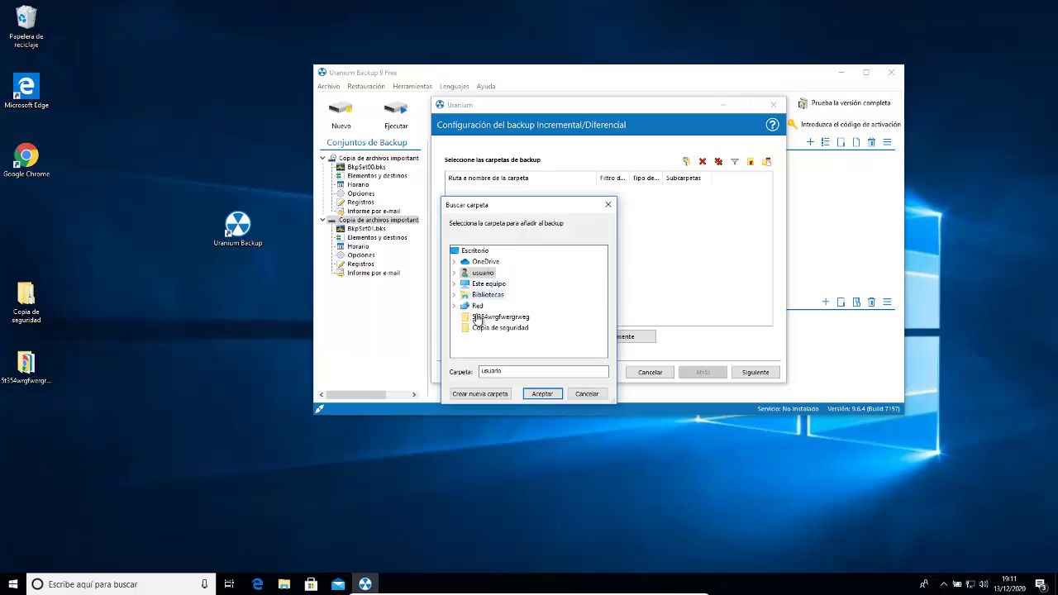
left_click(455, 276)
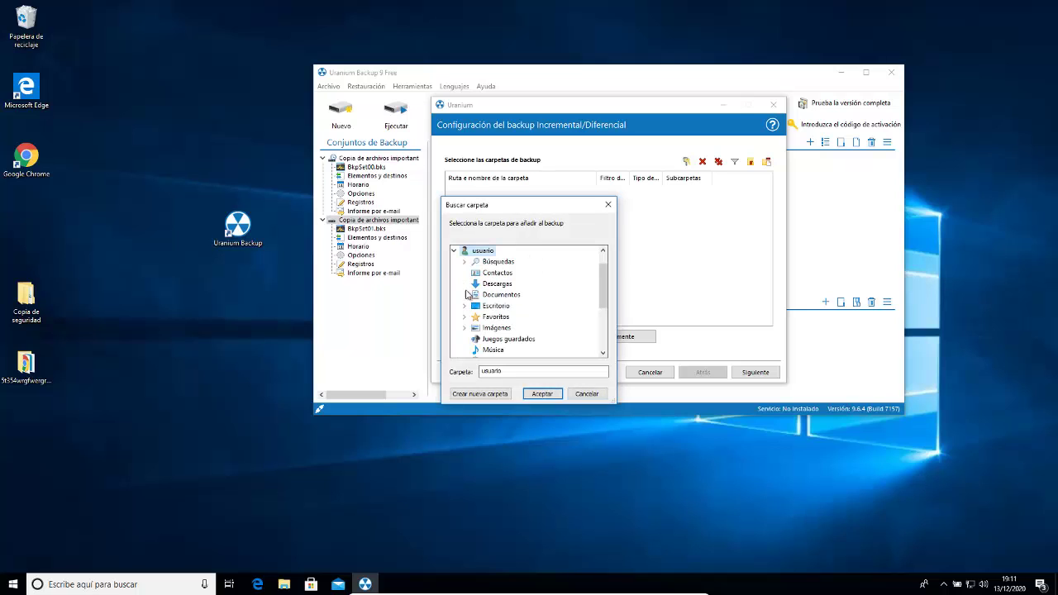
left_click(497, 284)
left_click(541, 395)
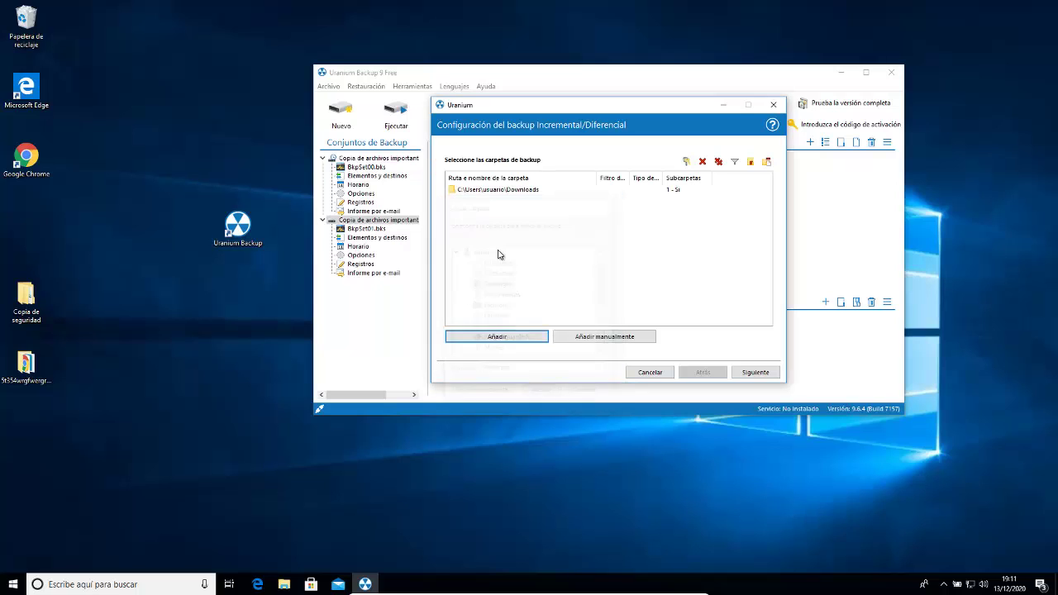
left_click(750, 374)
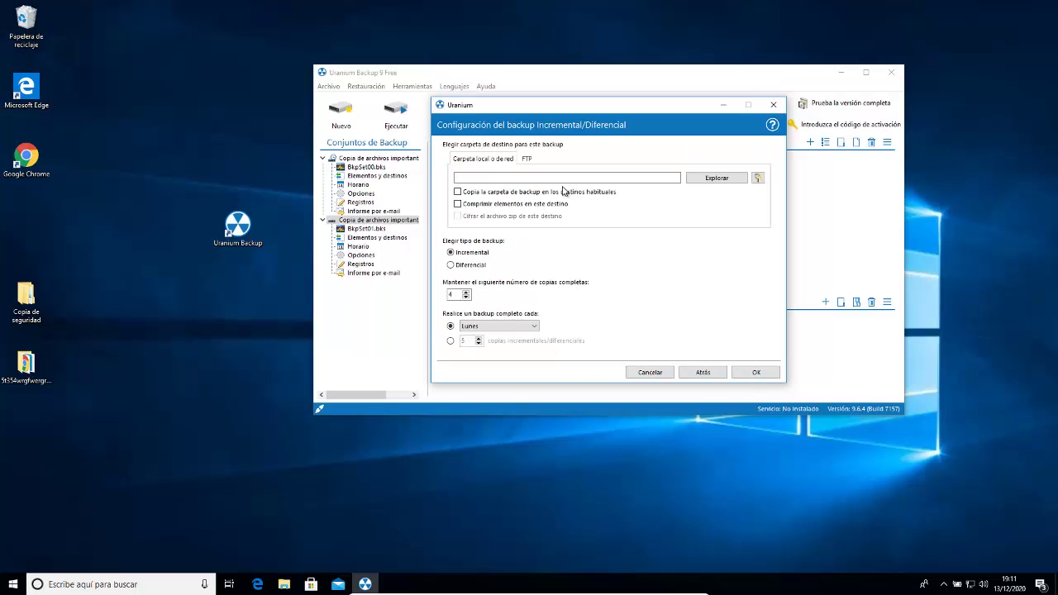
Step: Set the desktop's Copia de seguridad folder as the element's destination, with copying to the usual destinations enabled
left_click(717, 178)
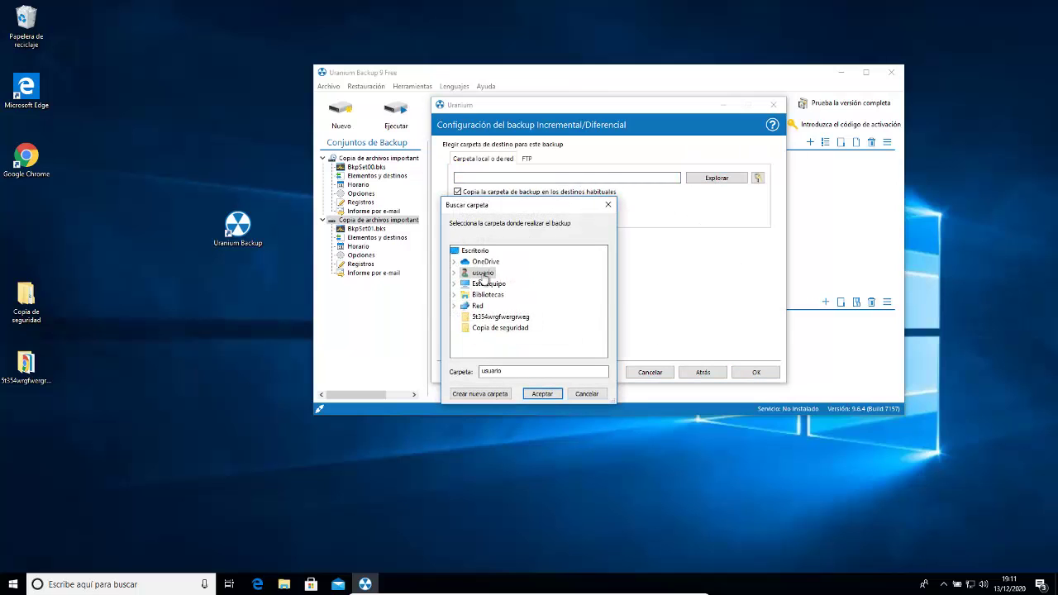
left_click(500, 327)
left_click(542, 394)
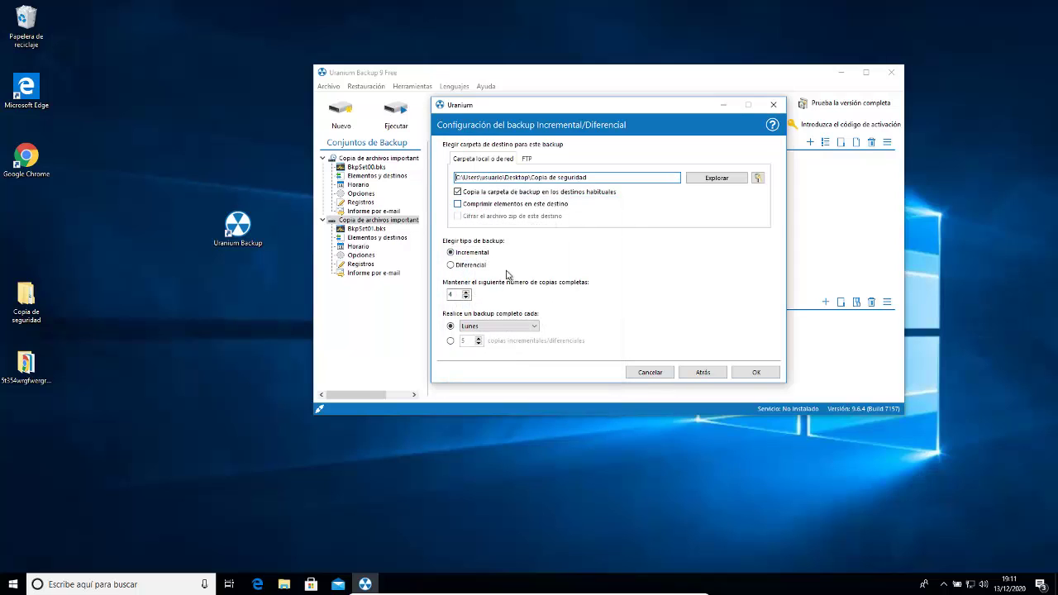
Step: Set the backup type to Diferencial, keep 2 full copies, choose the weekday for the full backup and save the configuration
left_click(476, 264)
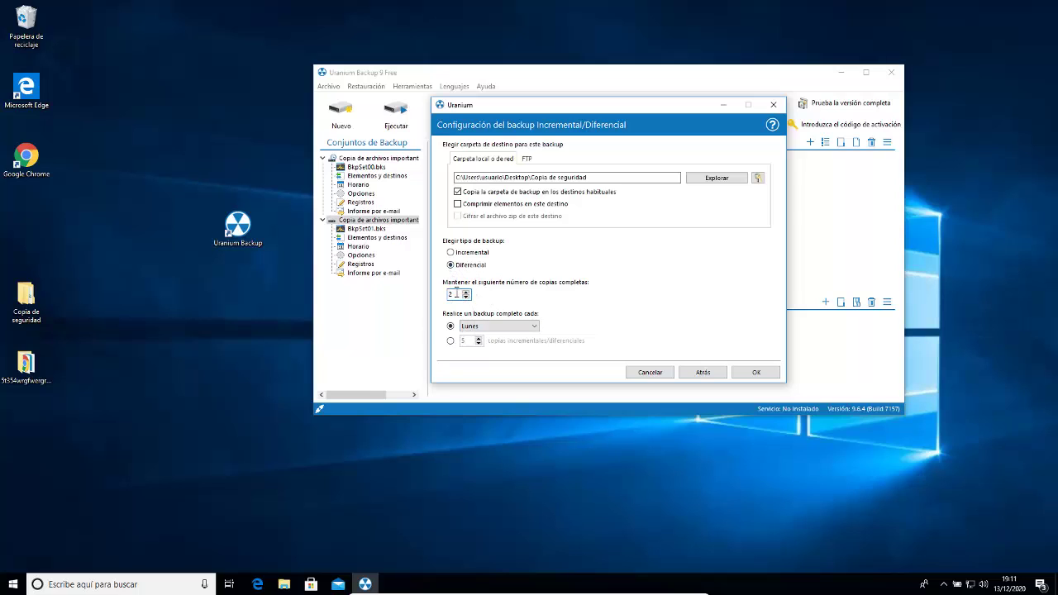
left_click(473, 324)
left_click(477, 374)
left_click(752, 373)
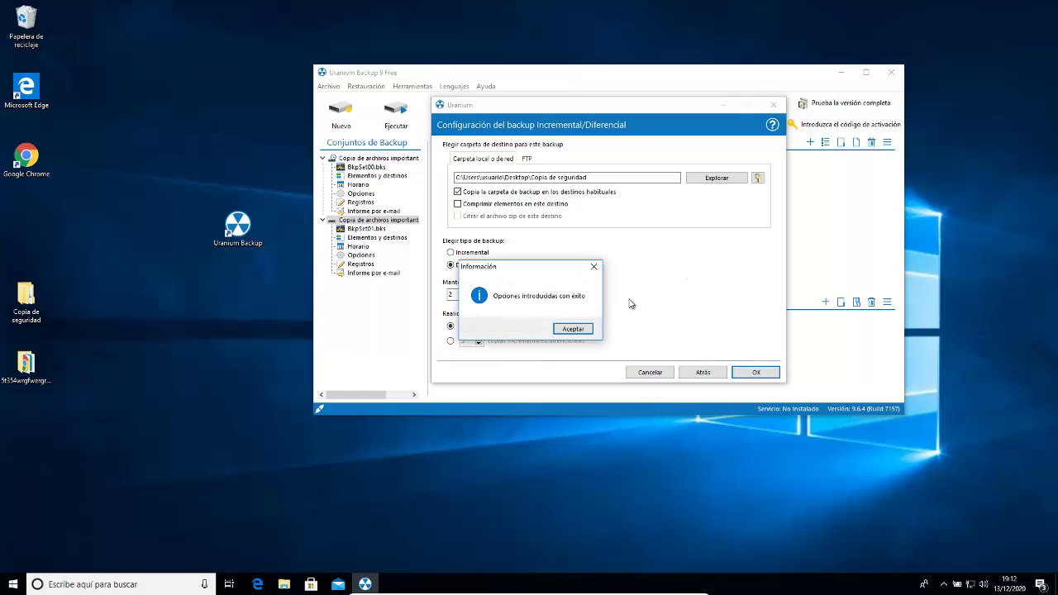
left_click(579, 328)
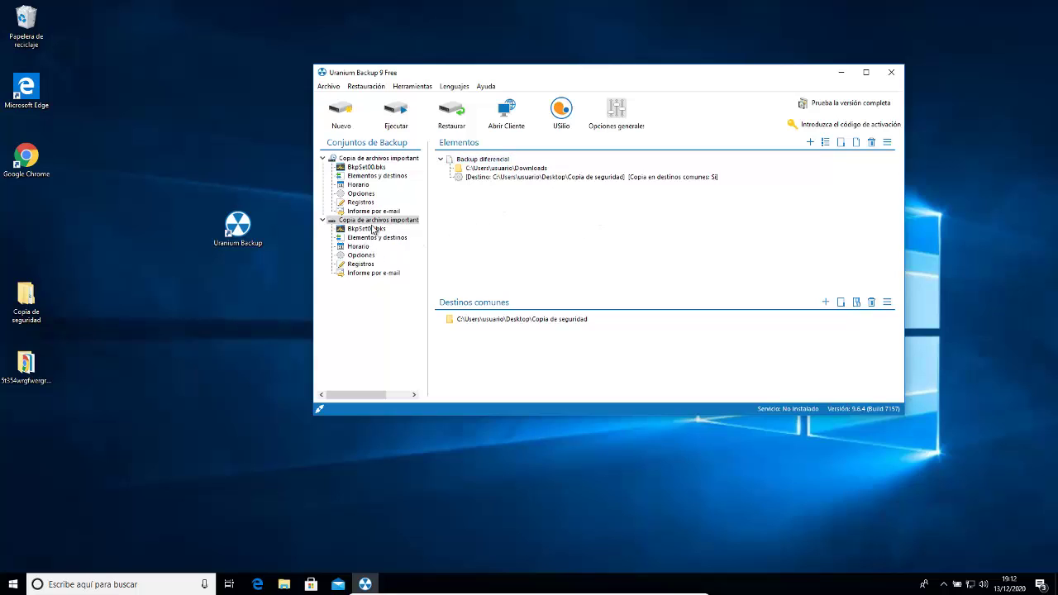
Step: Run the incremental backup set Copia de archivos importantes and confirm its execution
left_click(372, 158)
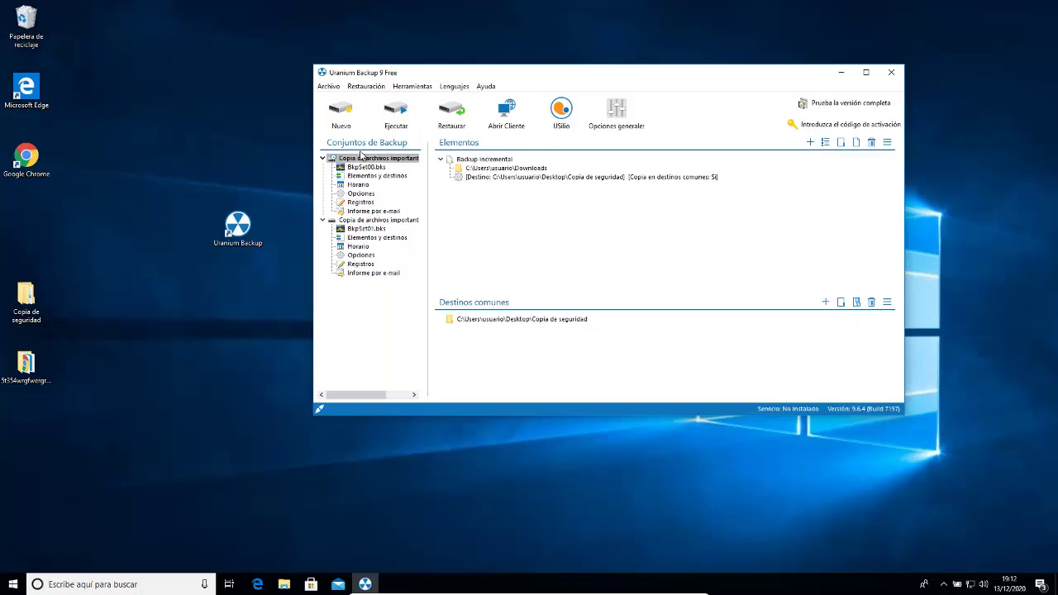
left_click(358, 248)
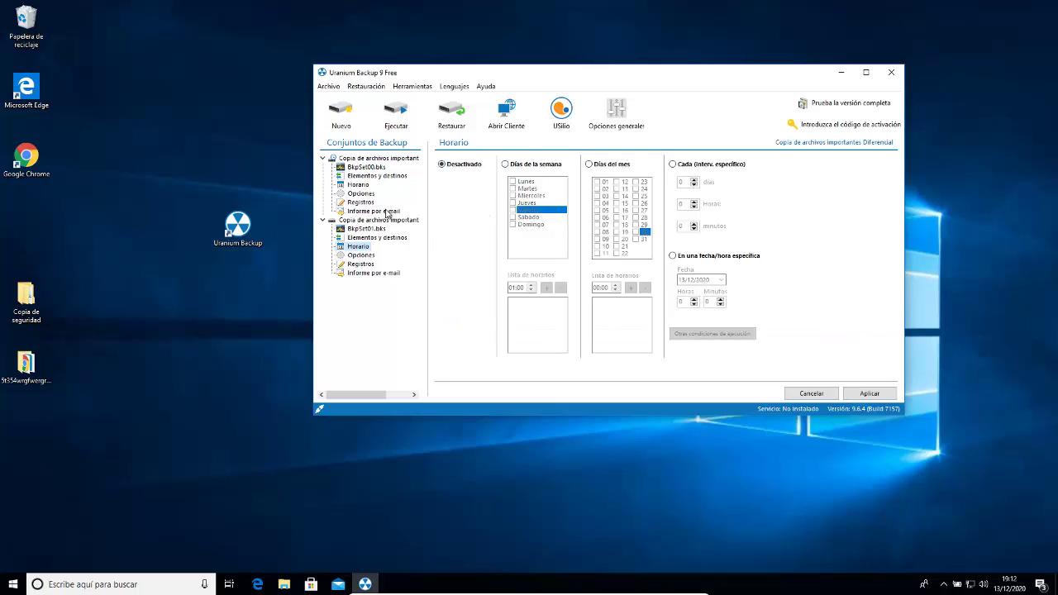
left_click(356, 160)
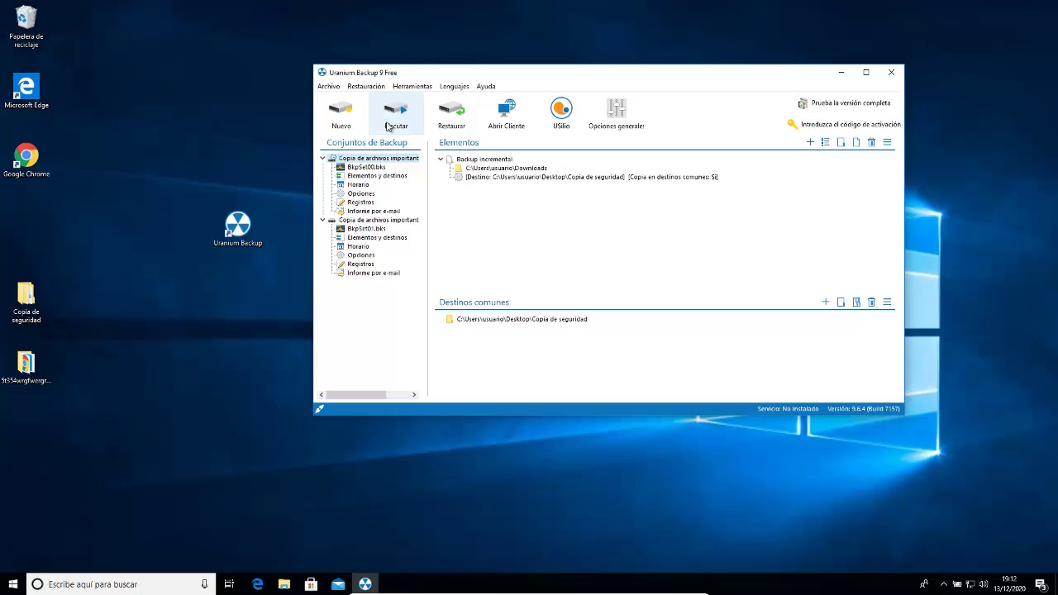
left_click(411, 108)
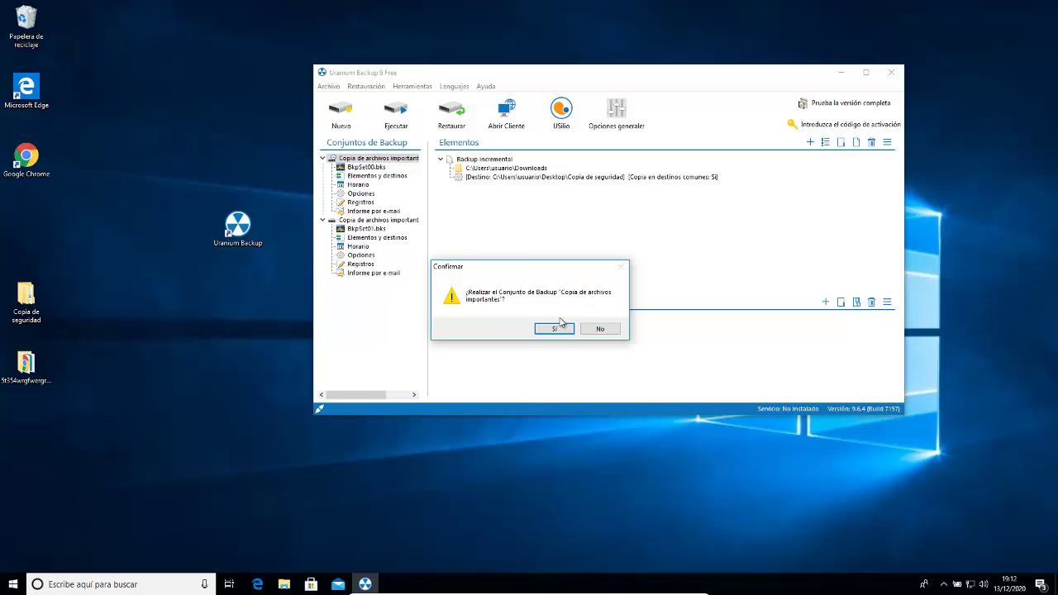
left_click(554, 327)
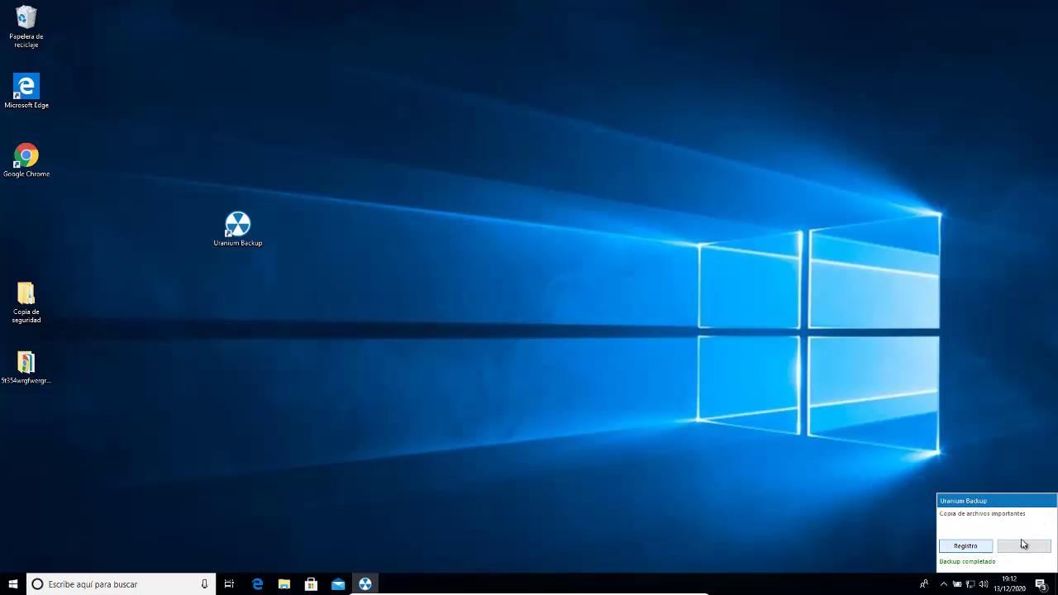
Step: Open the log of the completed backup and enlarge its window to show more of the report
left_click(964, 547)
left_click_drag(492, 158, 517, 153)
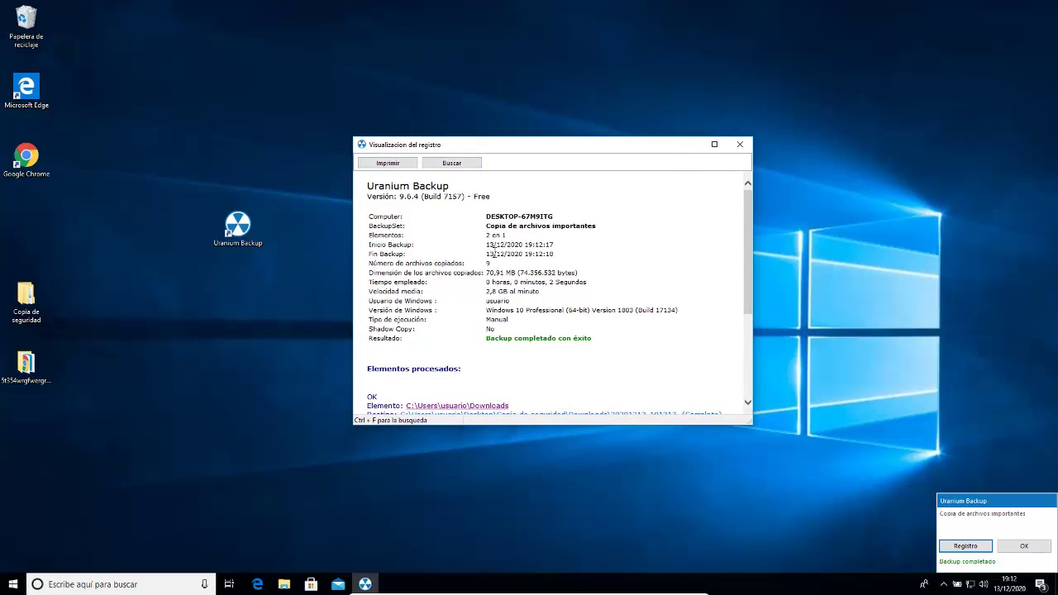
scroll(438, 253, "down", 3)
scroll(438, 253, "up", 3)
left_click_drag(752, 422, 840, 524)
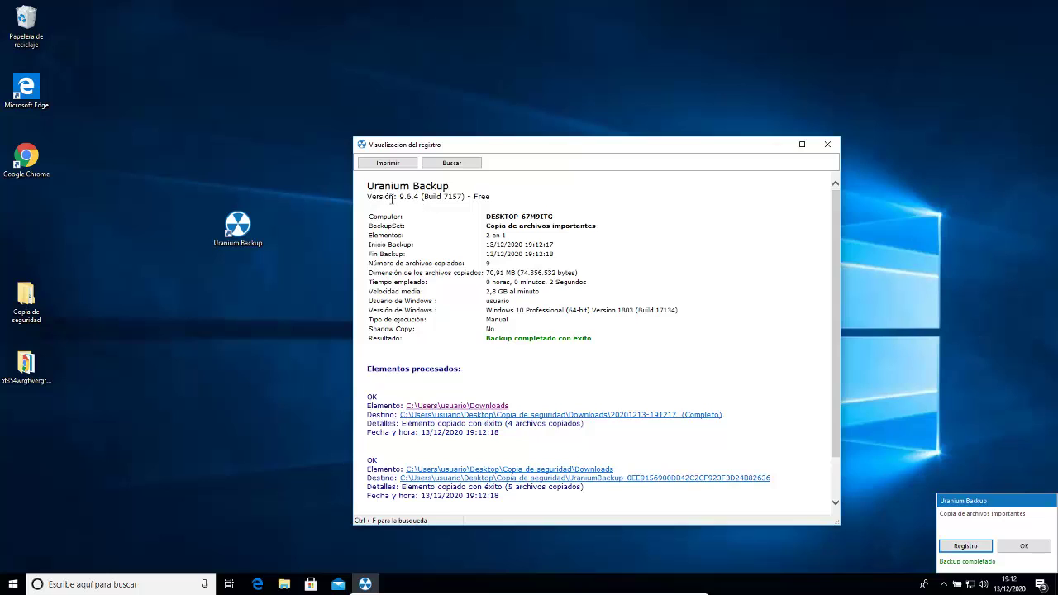
scroll(396, 207, "down", 2)
scroll(409, 229, "up", 2)
Step: Examine the log's computer name, backup set, element count, start and end times, and number and size of copied files
left_click_drag(385, 216, 539, 221)
left_click(521, 225)
double_click(523, 215)
left_click(510, 230)
left_click_drag(482, 227, 586, 225)
left_click(529, 230)
left_click_drag(488, 227, 592, 225)
left_click(533, 231)
left_click(505, 236)
left_click_drag(496, 252, 554, 261)
left_click(476, 273)
left_click(488, 265)
left_click_drag(488, 273, 507, 273)
left_click(513, 275)
double_click(498, 275)
left_click(513, 282)
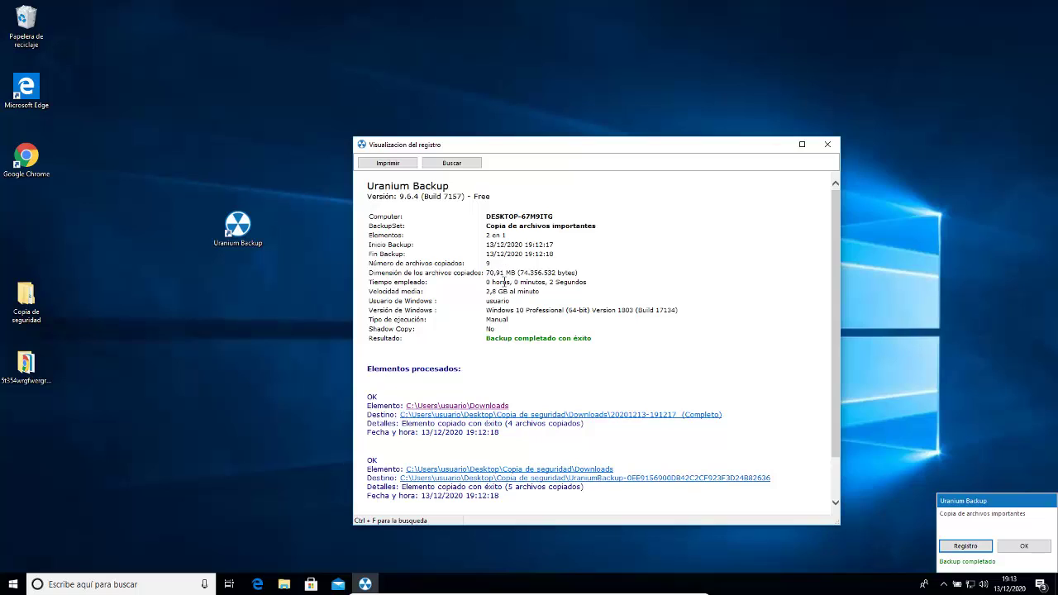
Step: Review the log's elapsed time, average speed, Windows user and version, execution type, Shadow Copy and result entries
left_click_drag(552, 282, 587, 282)
left_click(562, 283)
left_click_drag(496, 293, 567, 311)
left_click(534, 292)
left_click(508, 301)
left_click(505, 301)
left_click(615, 307)
mouse_move(492, 310)
left_mouse_down()
mouse_move(568, 310)
mouse_move(486, 311)
left_mouse_up()
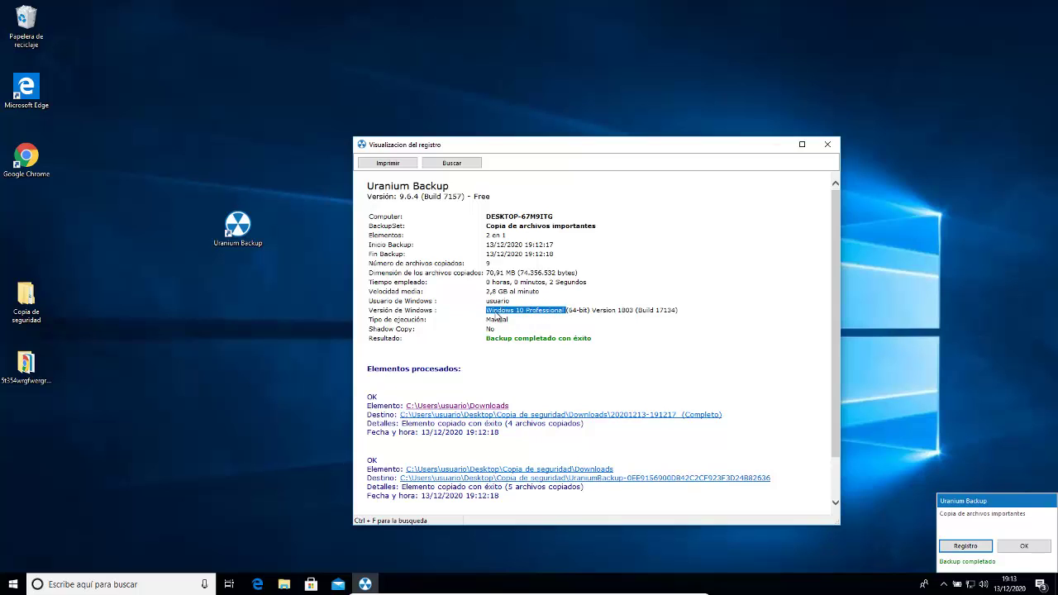
left_click(496, 314)
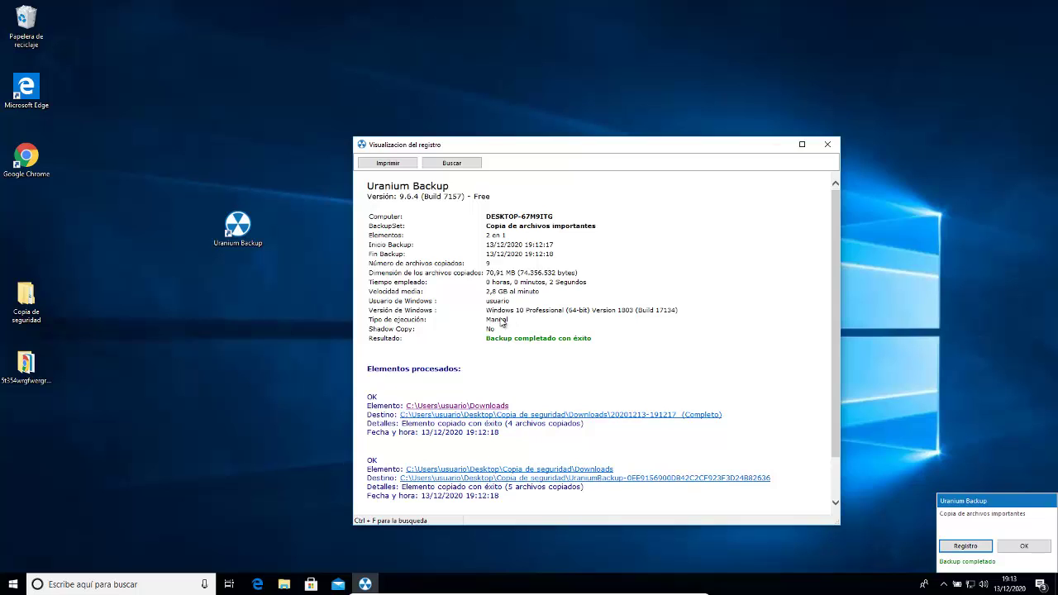
double_click(499, 321)
left_click(498, 322)
left_click_drag(510, 320, 473, 314)
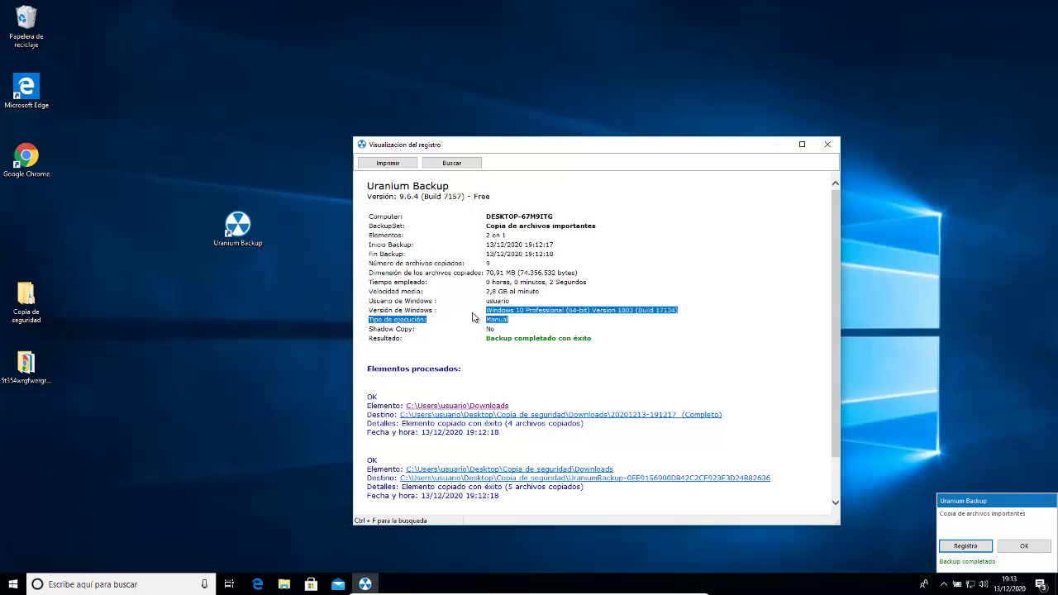
left_click(498, 319)
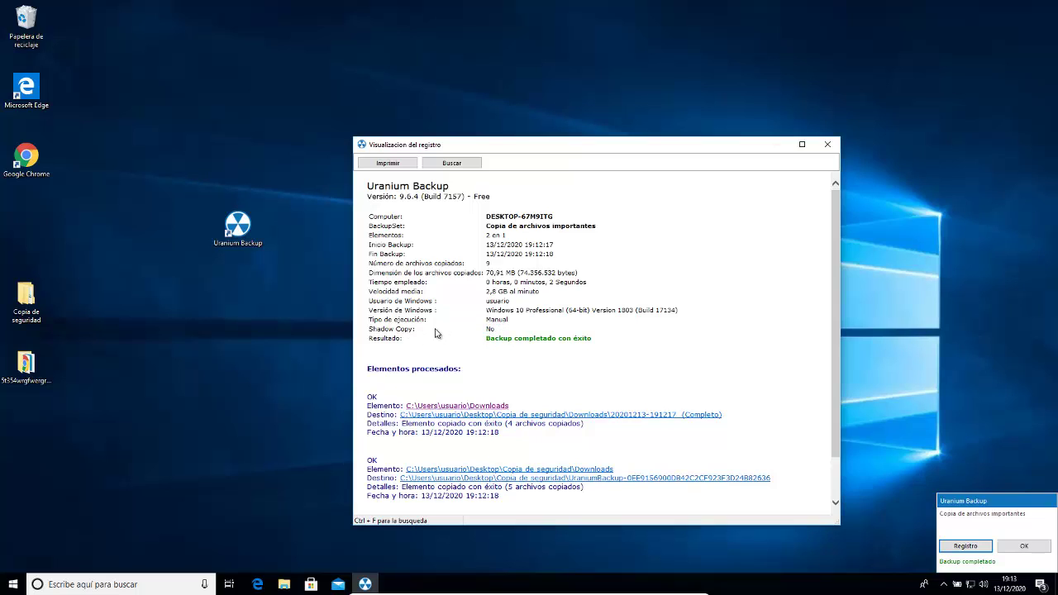
left_click(477, 338)
mouse_move(589, 339)
left_mouse_down()
mouse_move(439, 339)
mouse_move(585, 342)
left_mouse_up()
left_click(492, 346)
left_click_drag(593, 340, 510, 341)
left_click(509, 341)
Step: Examine the source, destination, copy details and date of each item in the log's Elementos procesados section
scroll(508, 347, "down", 2)
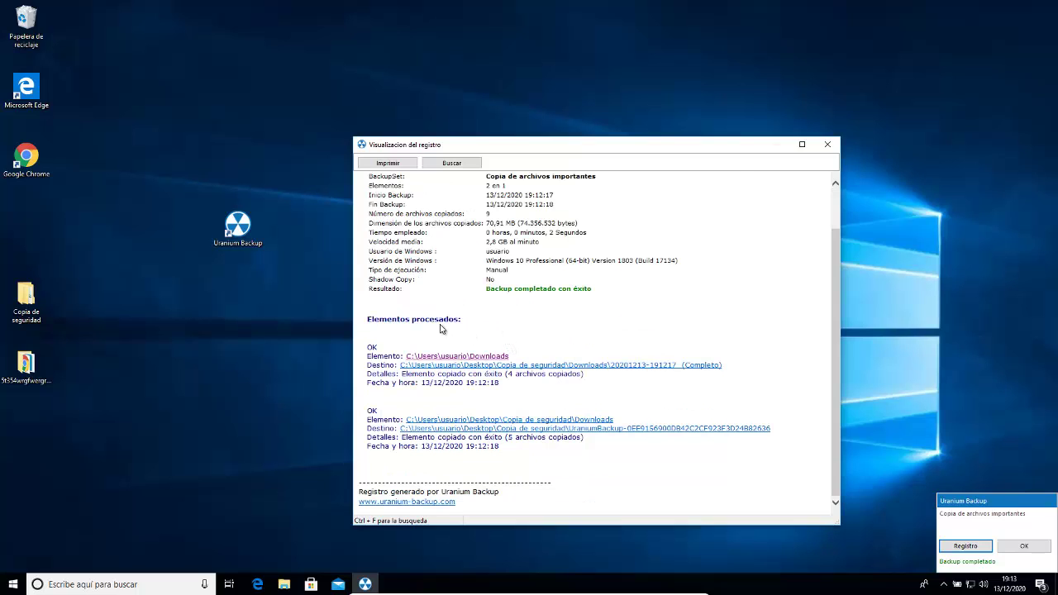
left_click_drag(380, 322, 450, 326)
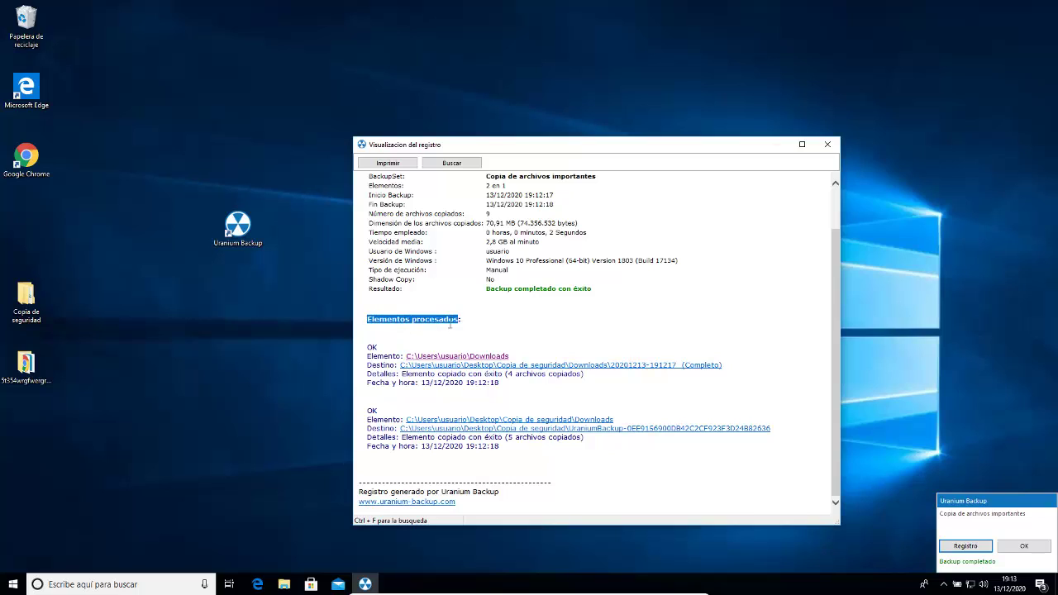
left_click(473, 328)
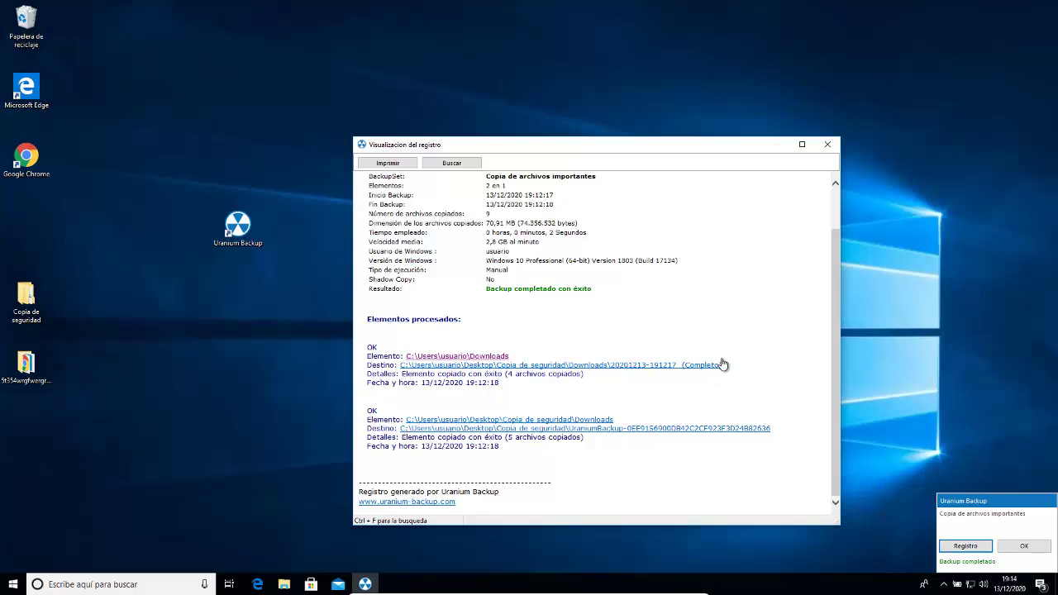
left_click_drag(367, 419, 395, 416)
left_click(377, 428)
left_click_drag(404, 419, 401, 419)
left_click(401, 444)
left_click_drag(437, 437, 447, 445)
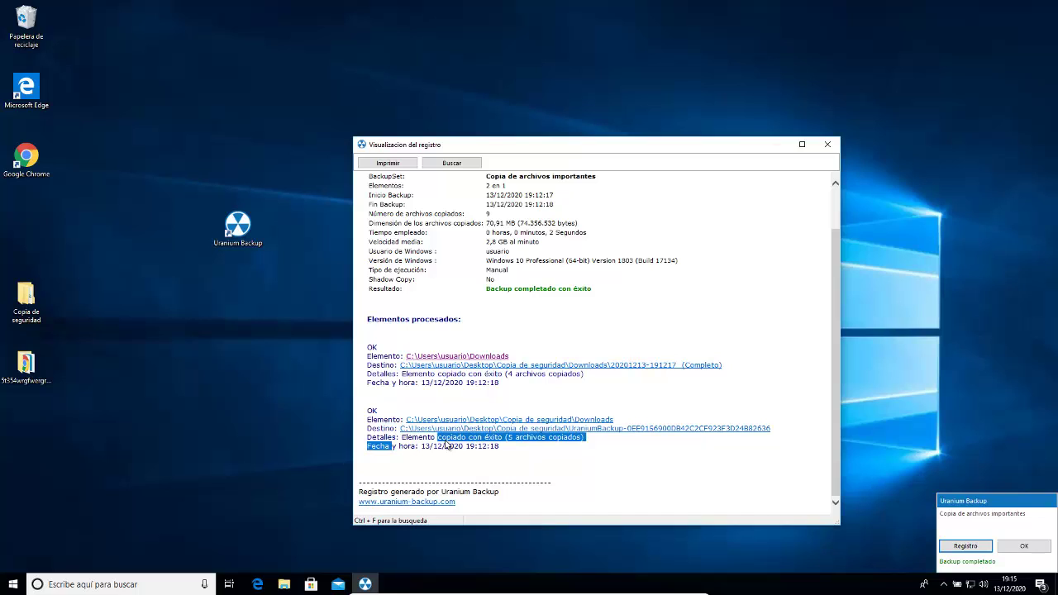
left_click(499, 446)
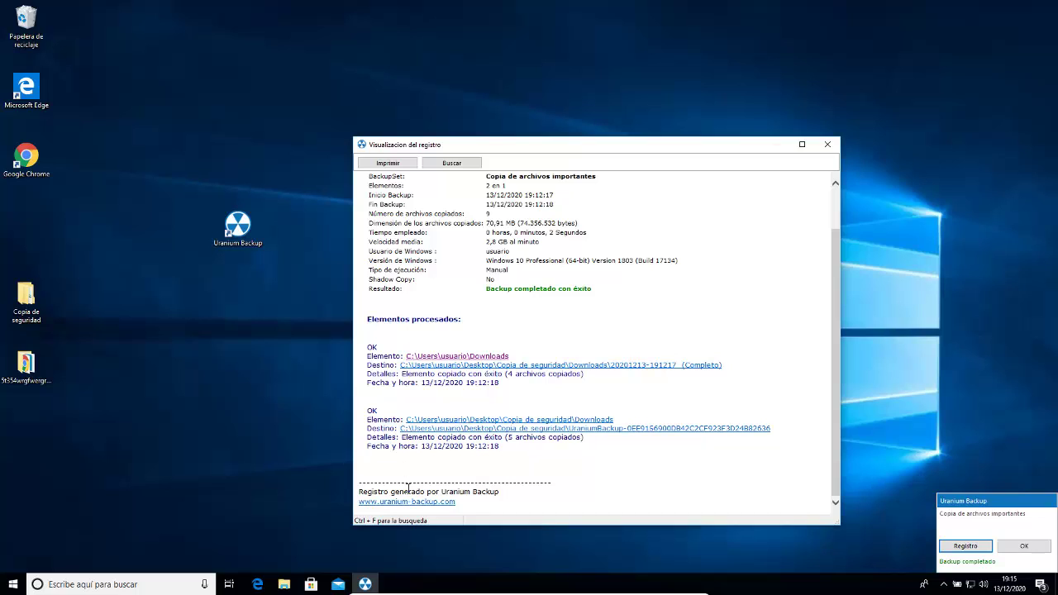
Step: View the backed-up Downloads folder linked in the log, and close the folder, the log and the completion notice
mouse_move(368, 409)
left_mouse_down()
mouse_move(439, 440)
mouse_move(534, 450)
mouse_move(490, 450)
mouse_move(374, 414)
left_mouse_up()
double_click(492, 449)
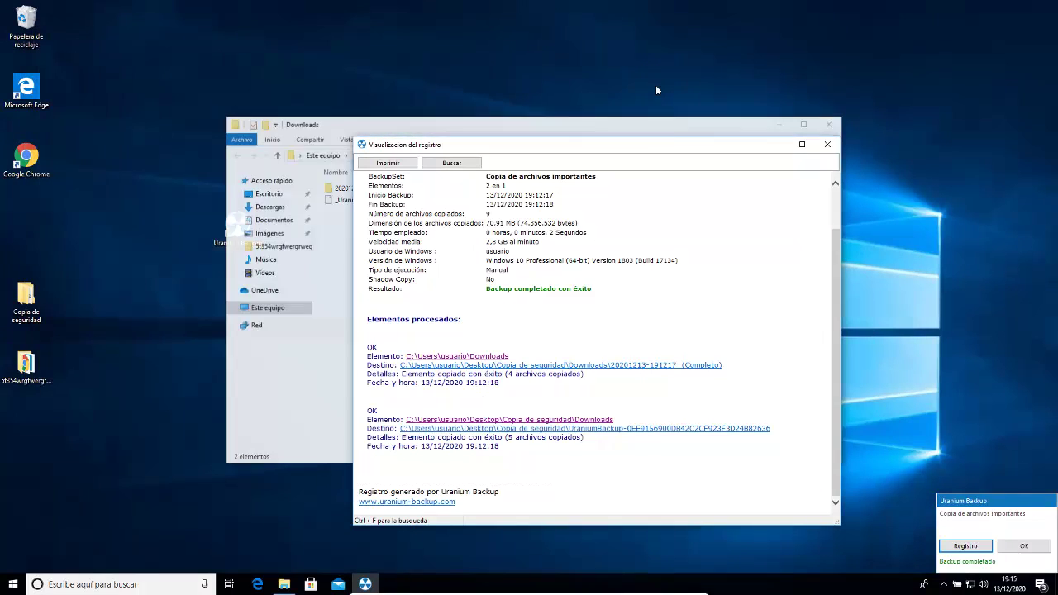
left_click(828, 124)
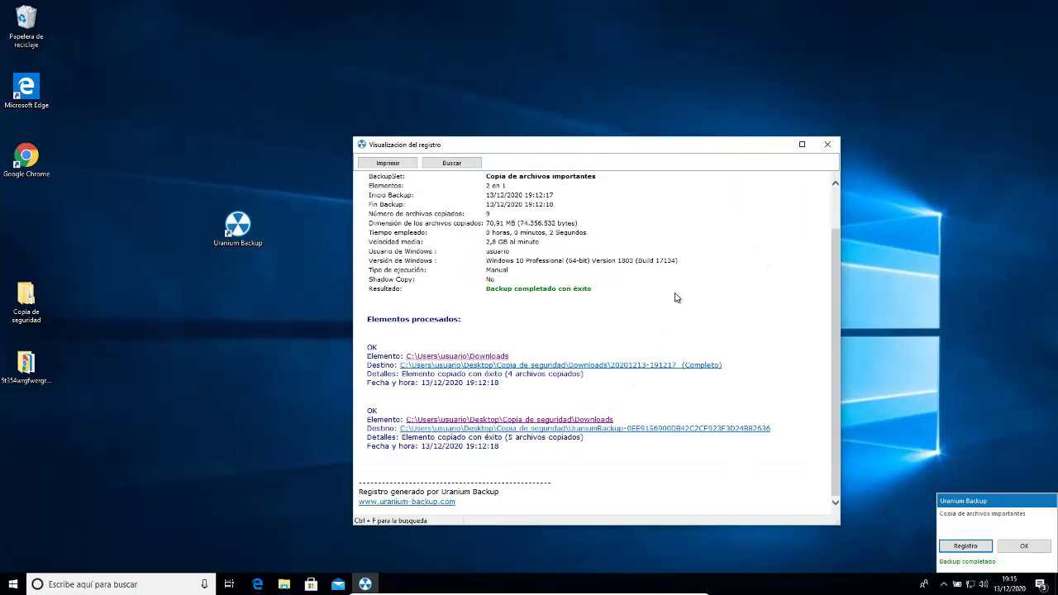
left_click(827, 144)
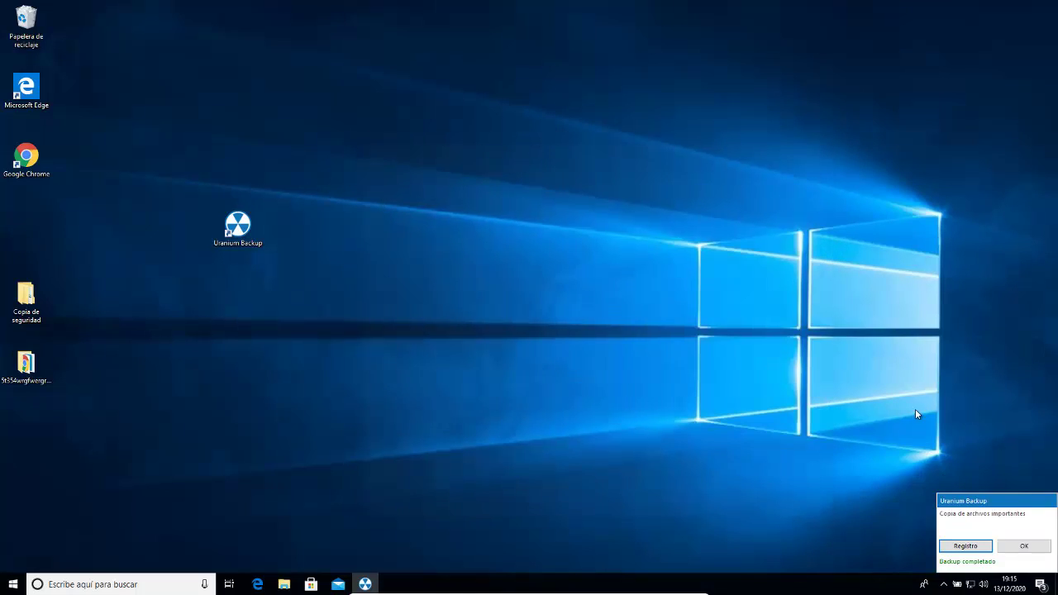
left_click(1022, 546)
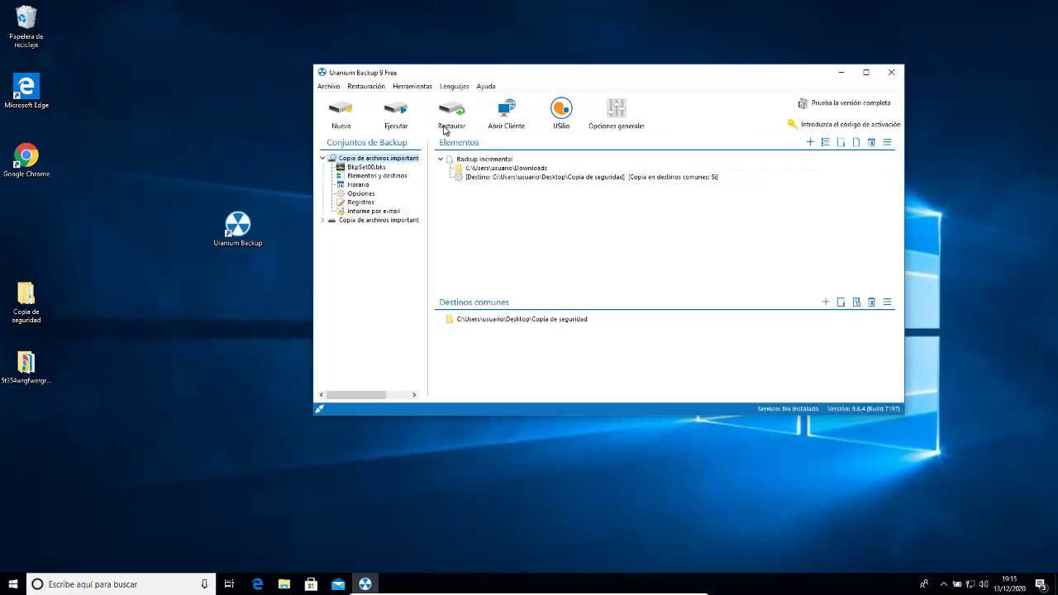
Step: Look through the available restore types without choosing one and display the differential backup set's elements
left_click_drag(501, 78, 435, 88)
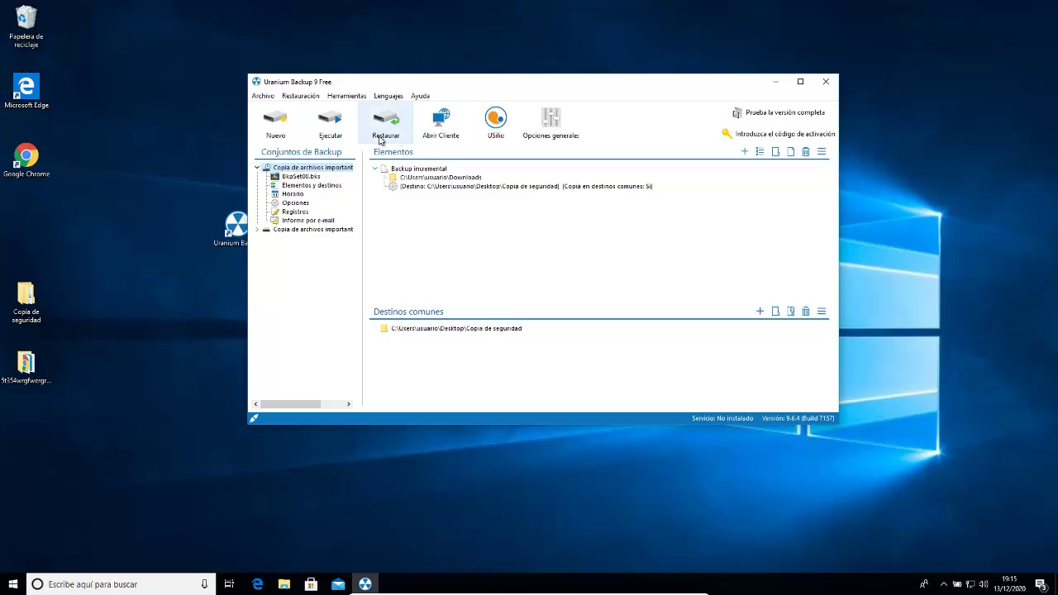
left_click(395, 138)
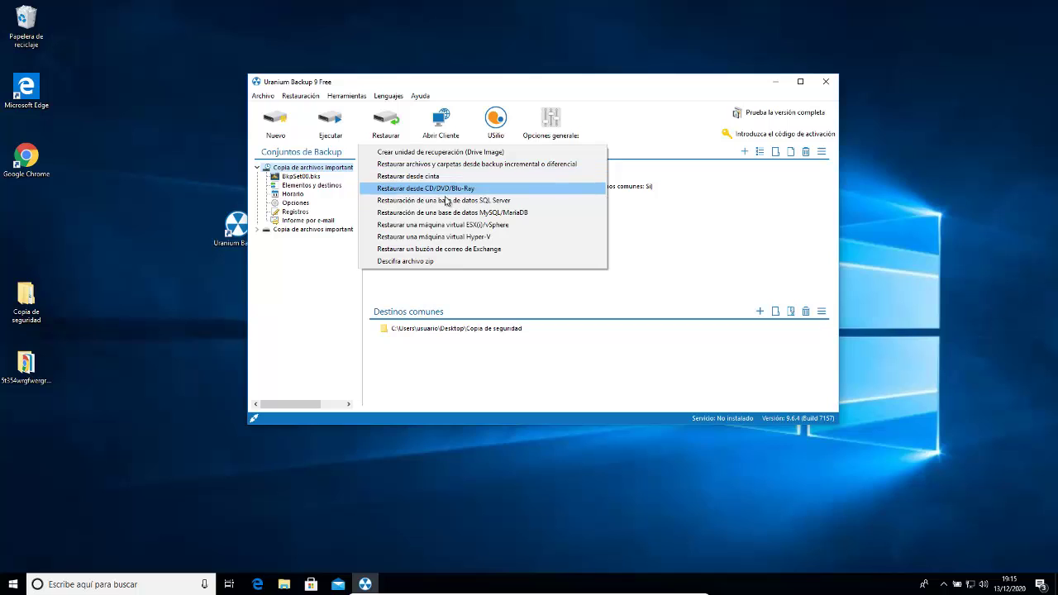
left_click(632, 242)
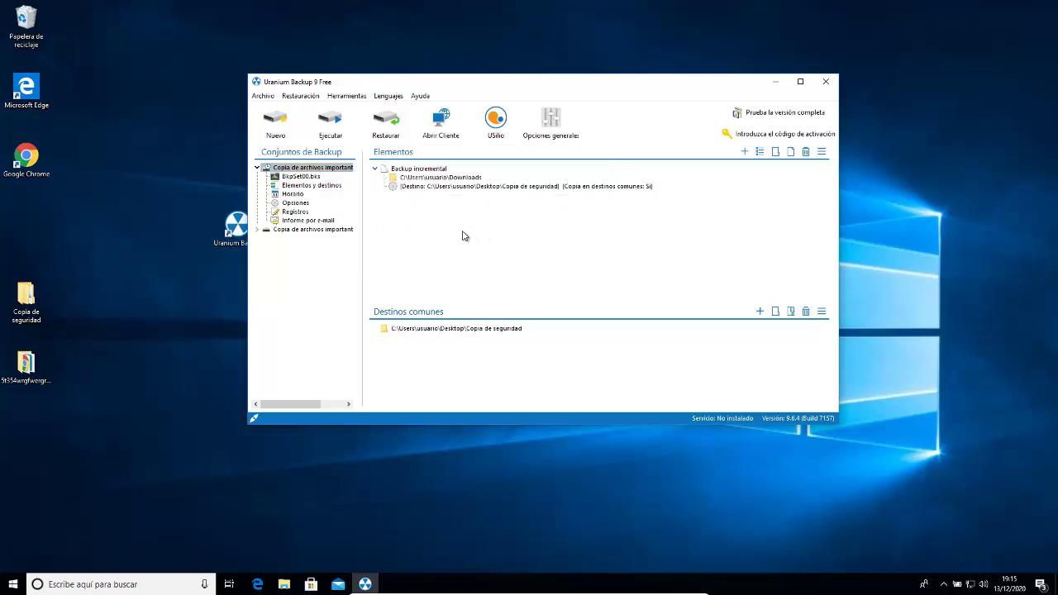
left_click(297, 230)
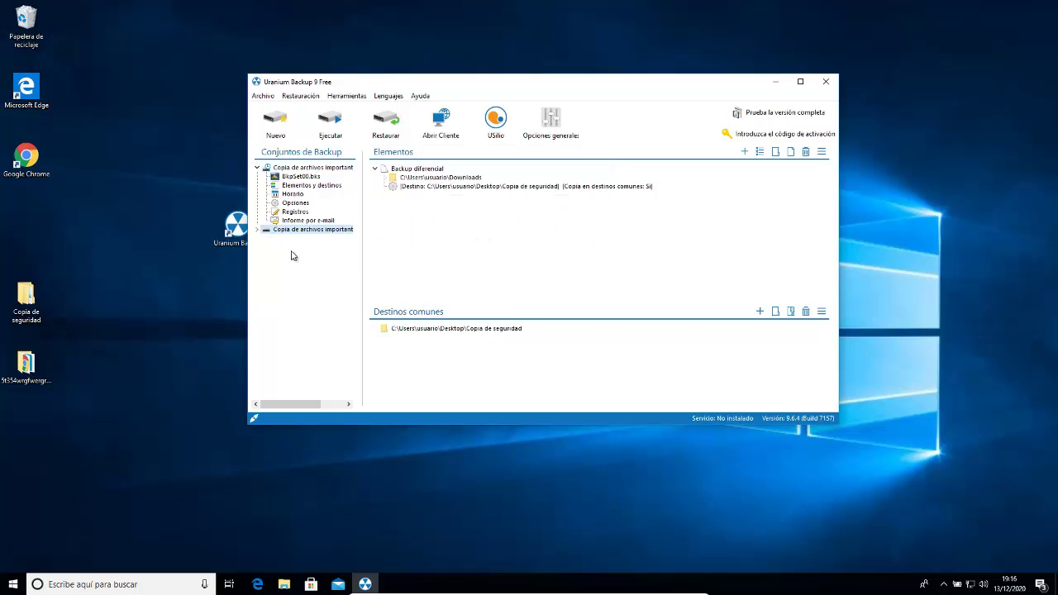
Step: Inspect the Downloads and UraniumBackup subfolders in the desktop's Copia de seguridad folder and minimize the folder window
double_click(25, 299)
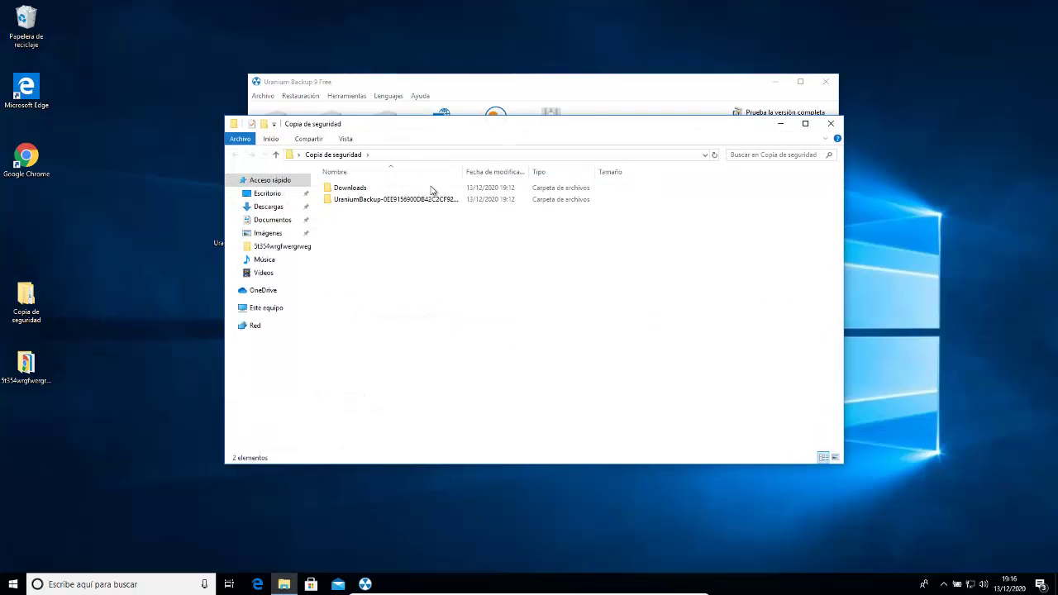
double_click(376, 187)
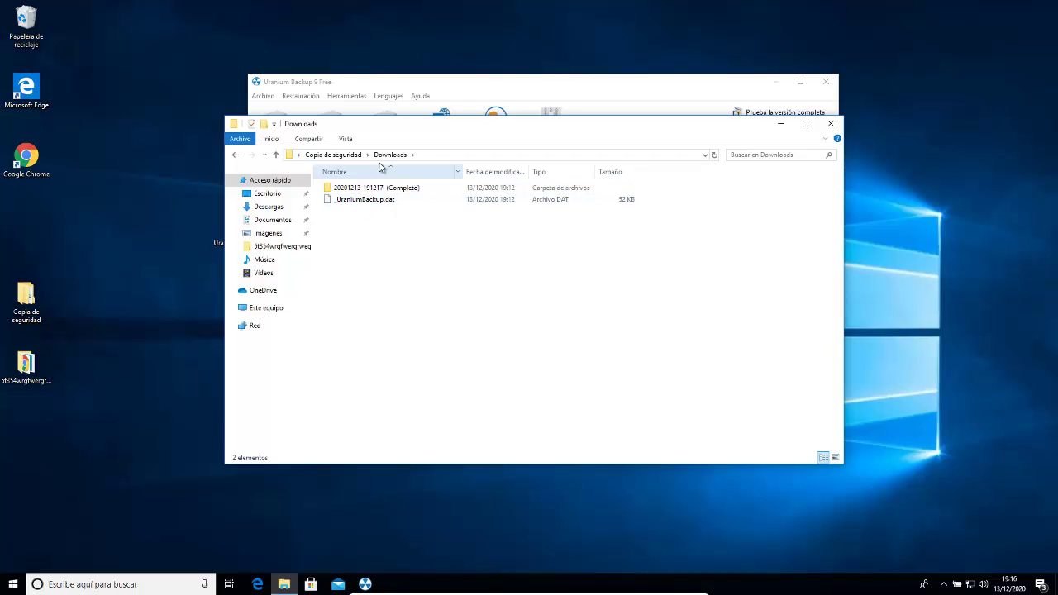
left_click(333, 156)
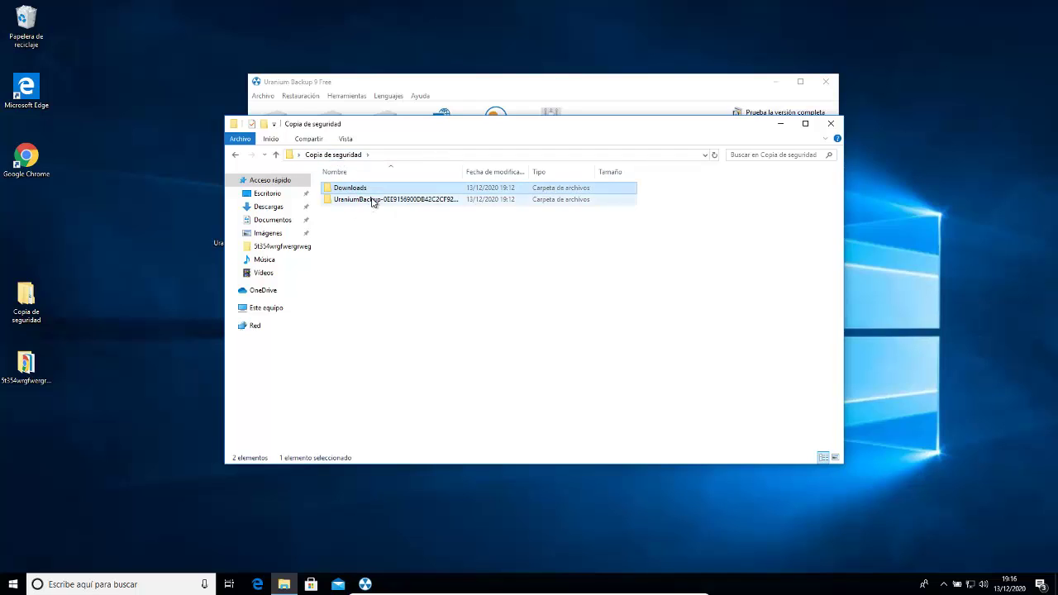
double_click(371, 199)
left_click(369, 189)
double_click(368, 188)
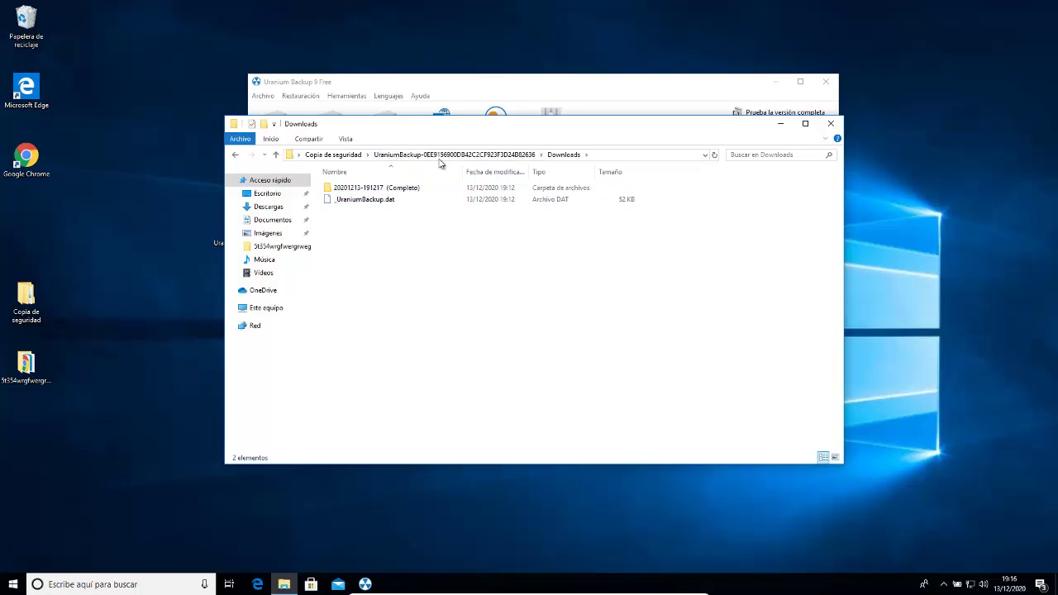
left_click(333, 155)
left_click(336, 158)
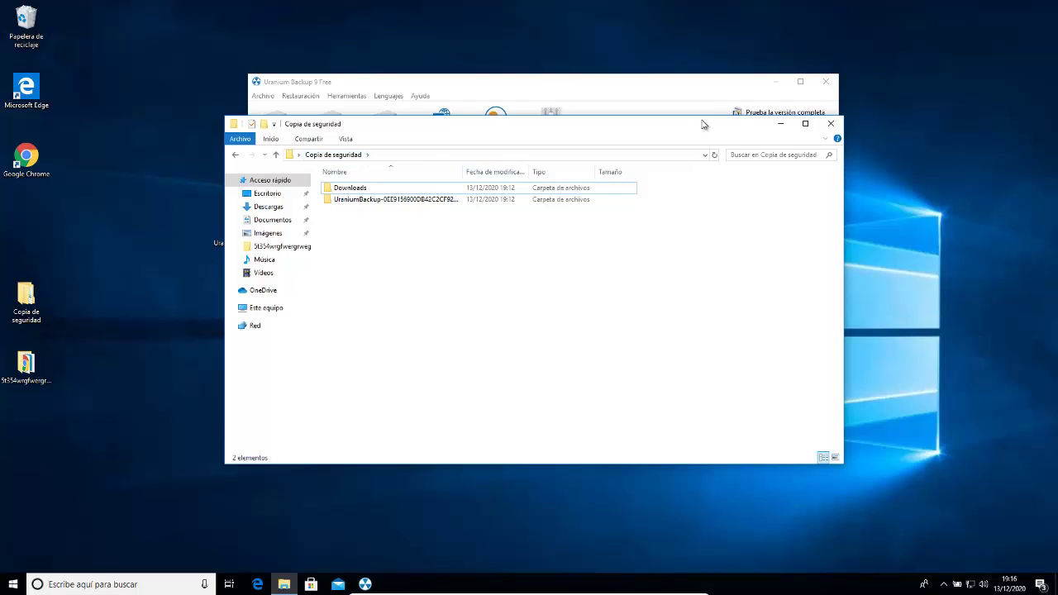
left_click(782, 124)
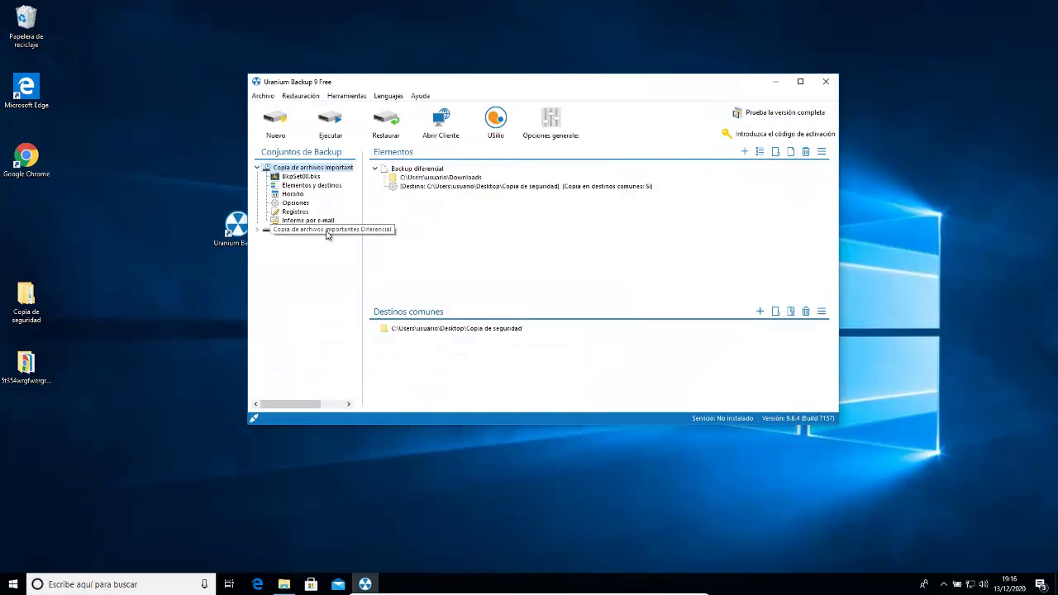
Step: Move the 5t354wrgfwergrweg folder from the desktop into the Descargas folder
left_click(80, 286)
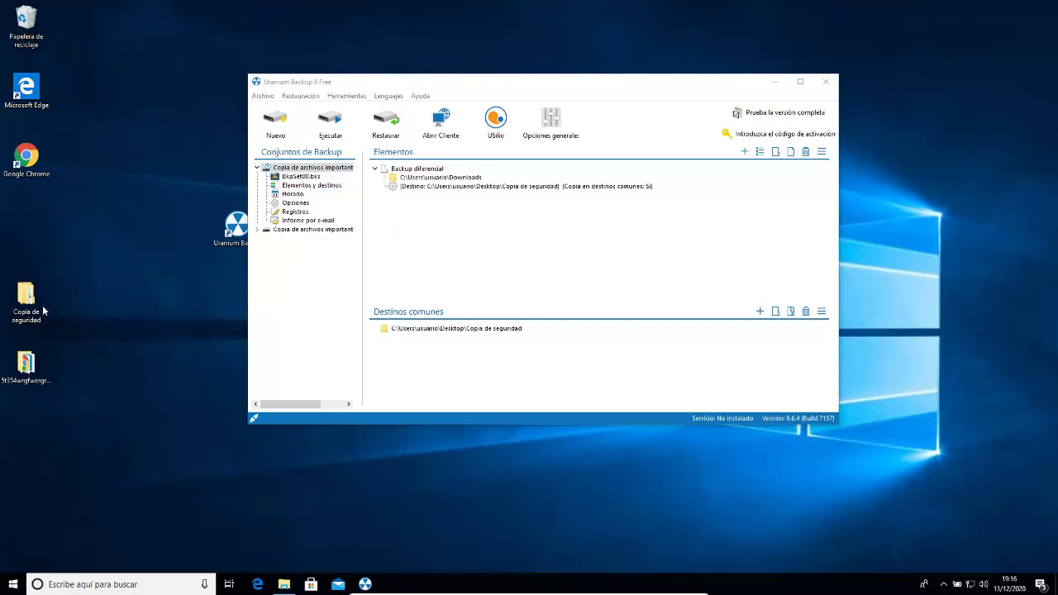
left_click(283, 584)
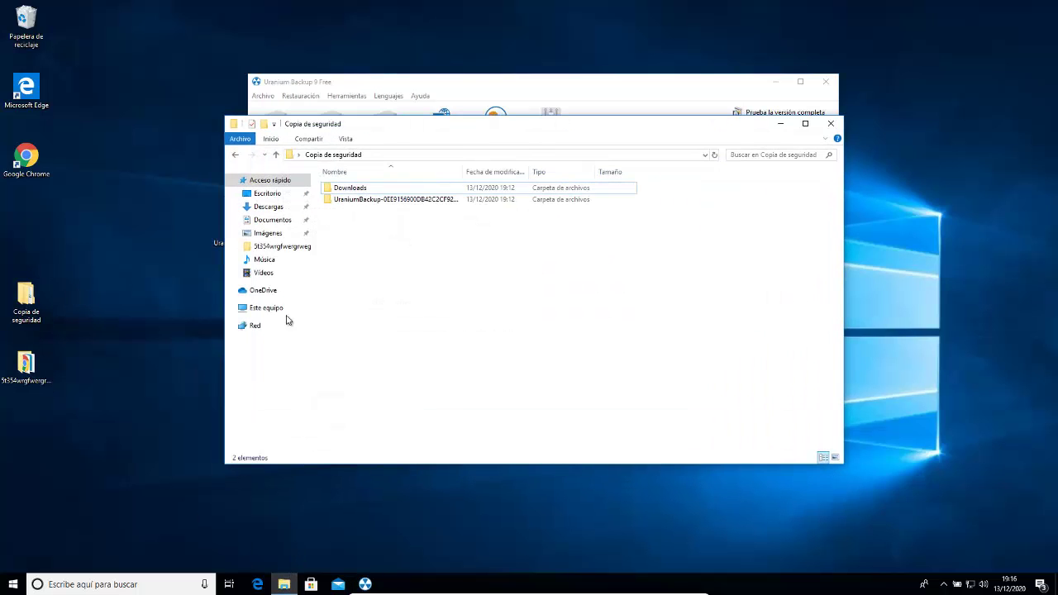
left_click(267, 207)
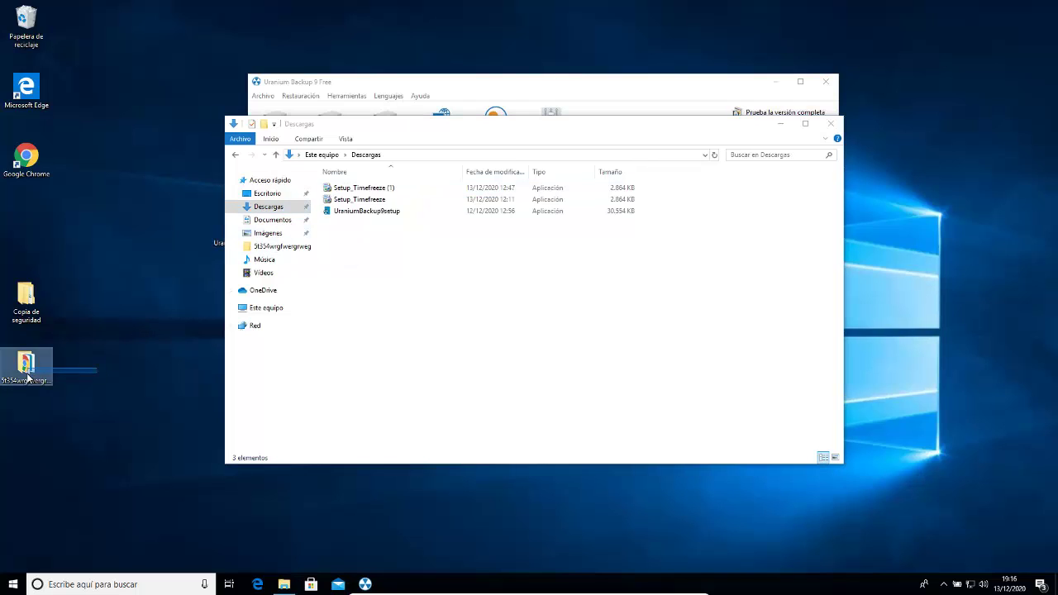
left_click_drag(25, 367, 388, 276)
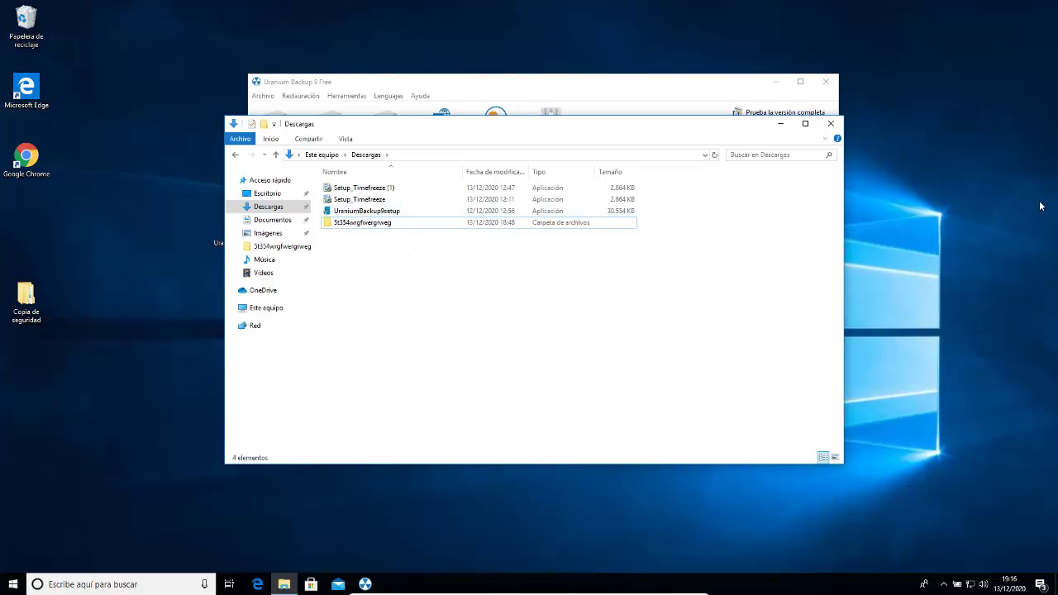
Step: Minimize the Descargas folder window and run the differential backup set, confirming its execution
left_click(780, 124)
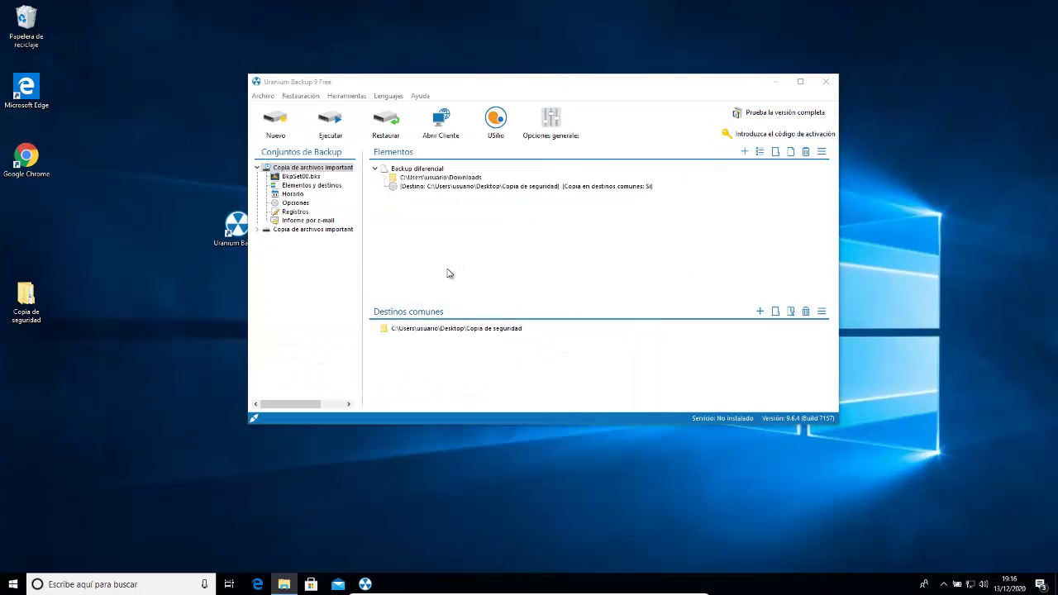
left_click(304, 231)
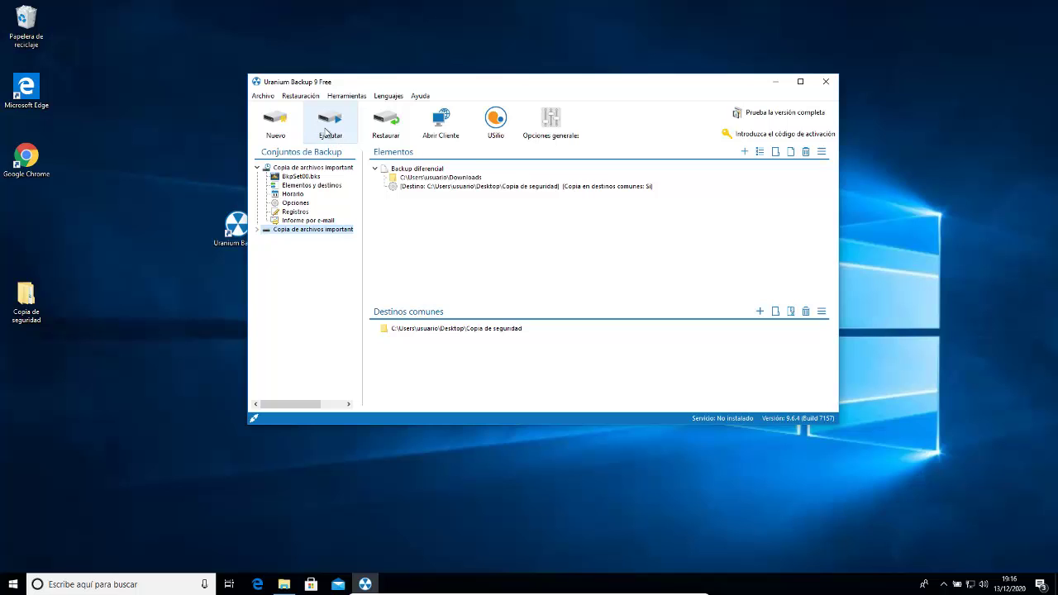
left_click(329, 118)
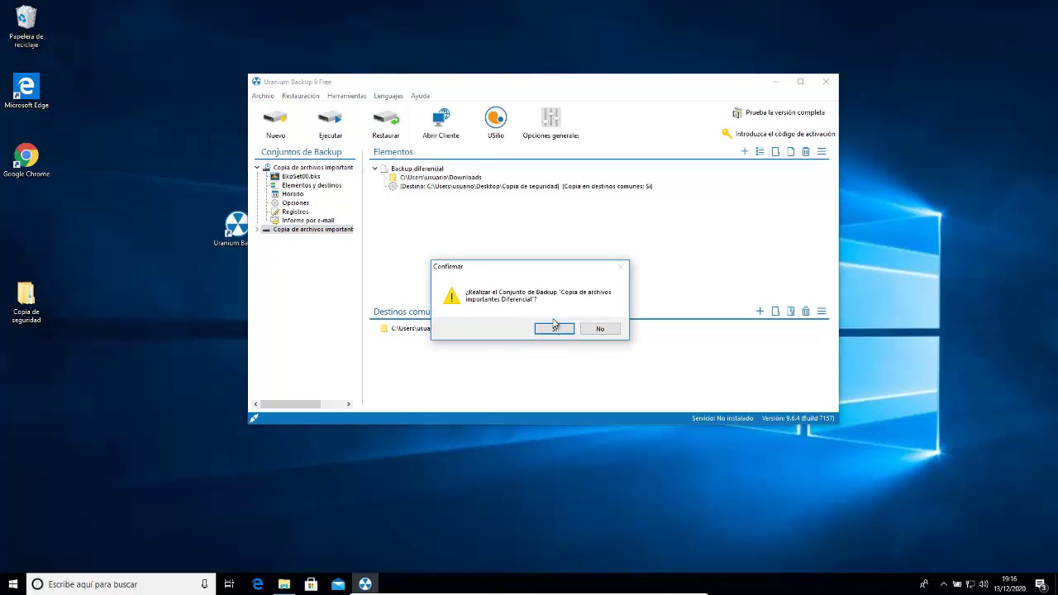
left_click(553, 329)
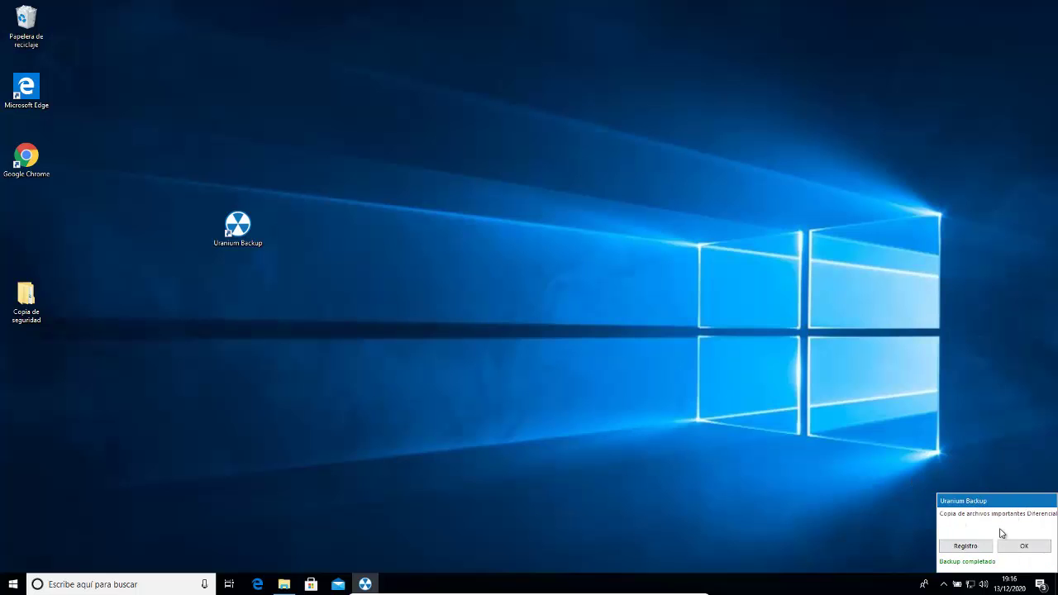
Step: Examine the differential run's log, including its result and processed elements, and close the log and the completion notice
left_click(967, 546)
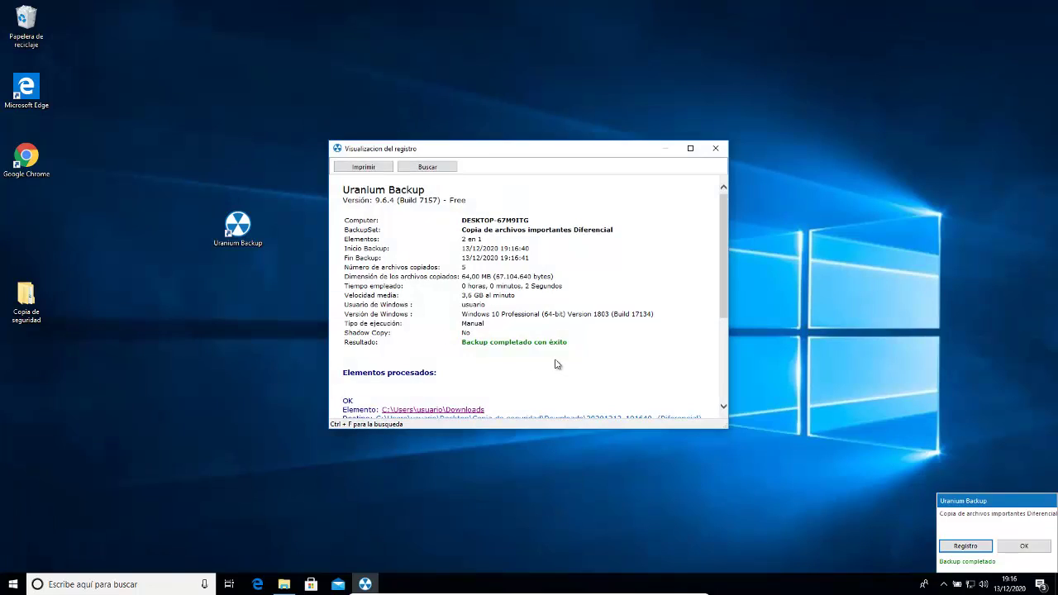
left_click_drag(563, 351, 462, 342)
left_click(496, 313)
left_click_drag(455, 279, 517, 299)
left_click(518, 309)
scroll(514, 325, "down", 3)
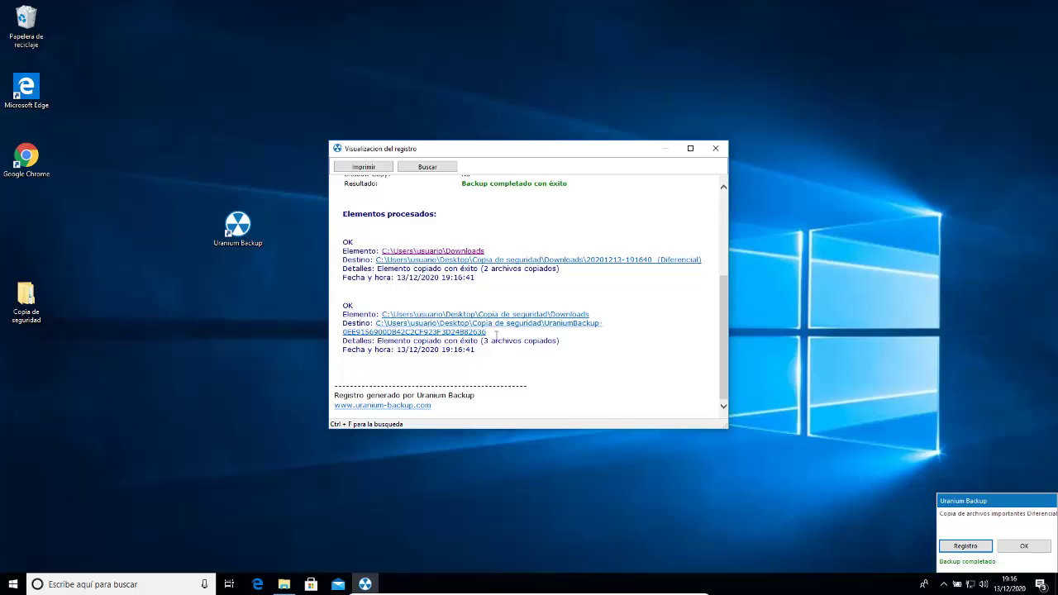
scroll(496, 332, "up", 4)
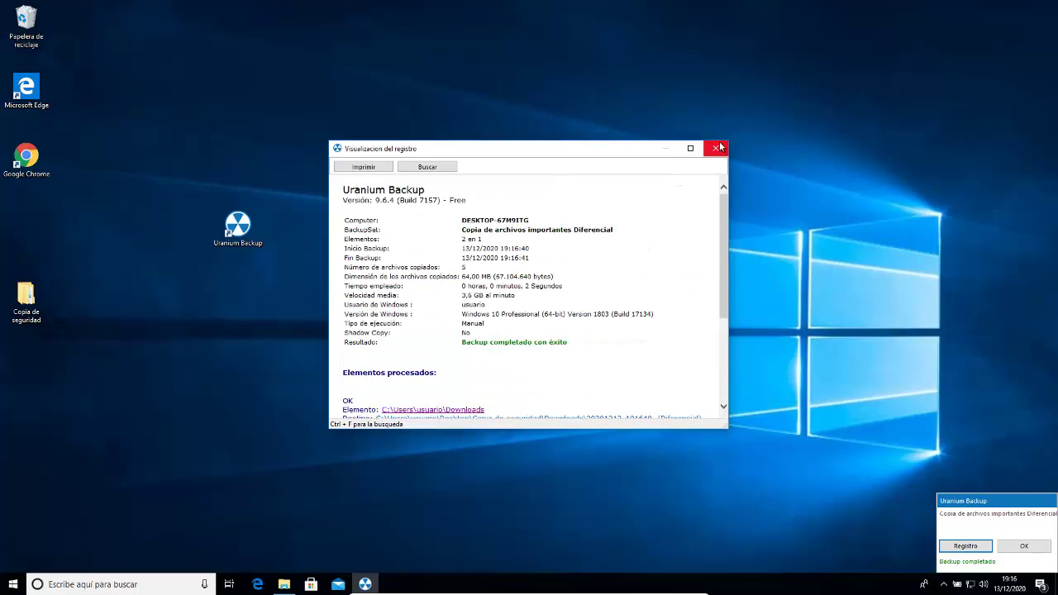
left_click(715, 148)
left_click(1022, 546)
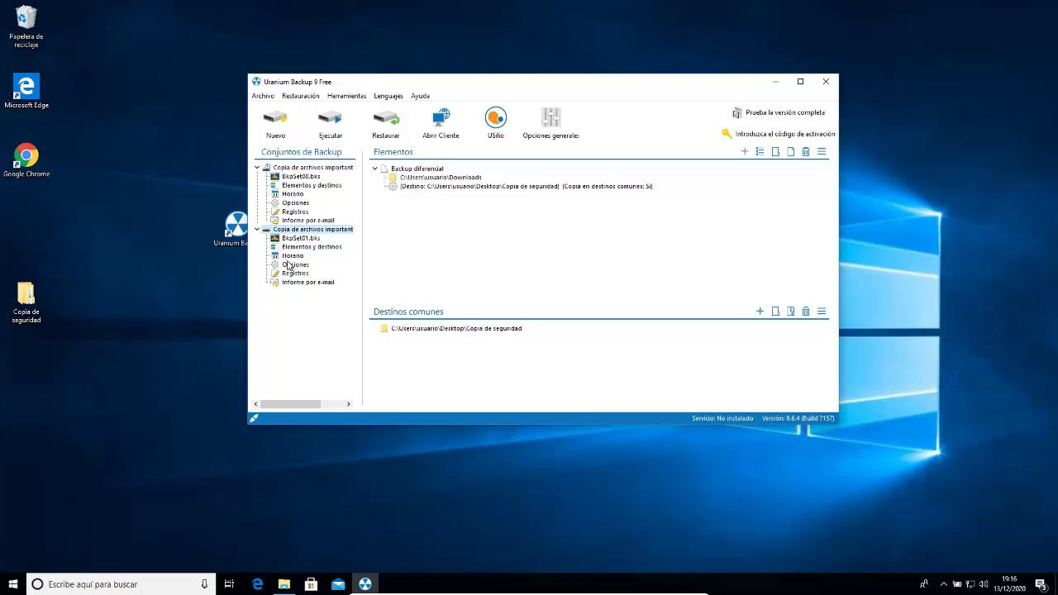
Step: Display the log list of the incremental backup set and that of the differential set
left_click(291, 212)
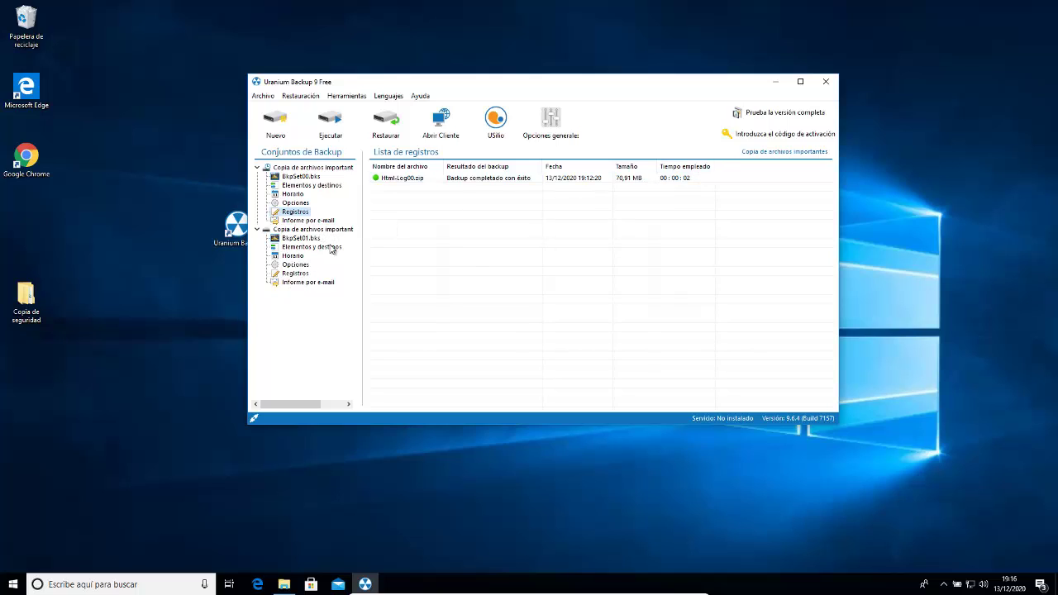
left_click(305, 276)
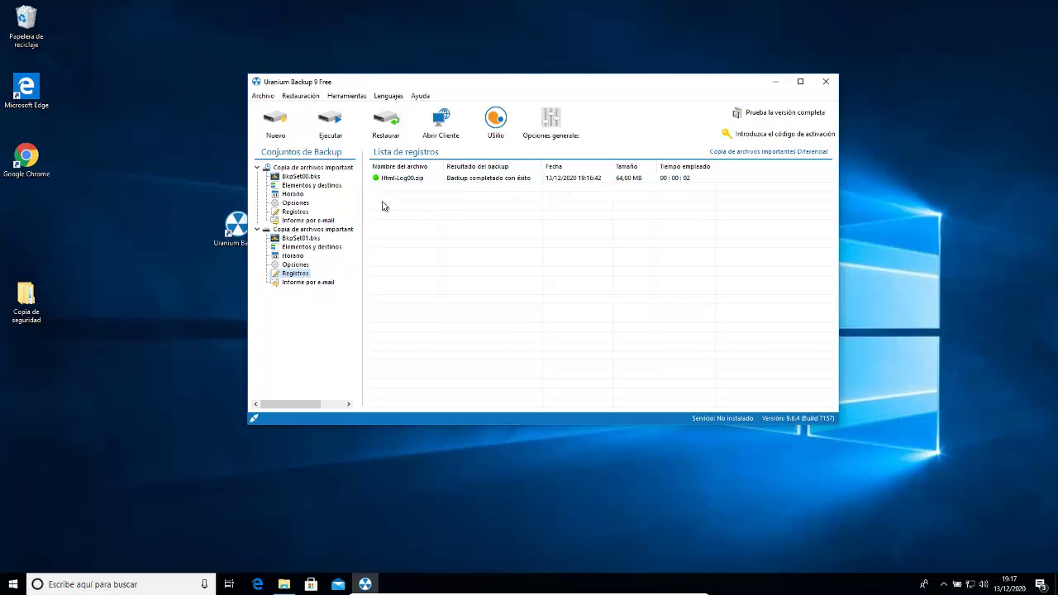
Step: Inspect the 5t354wrgfwergrweg folder in the differential copy under Copia de seguridad's Downloads folder, and close the folder window
double_click(25, 305)
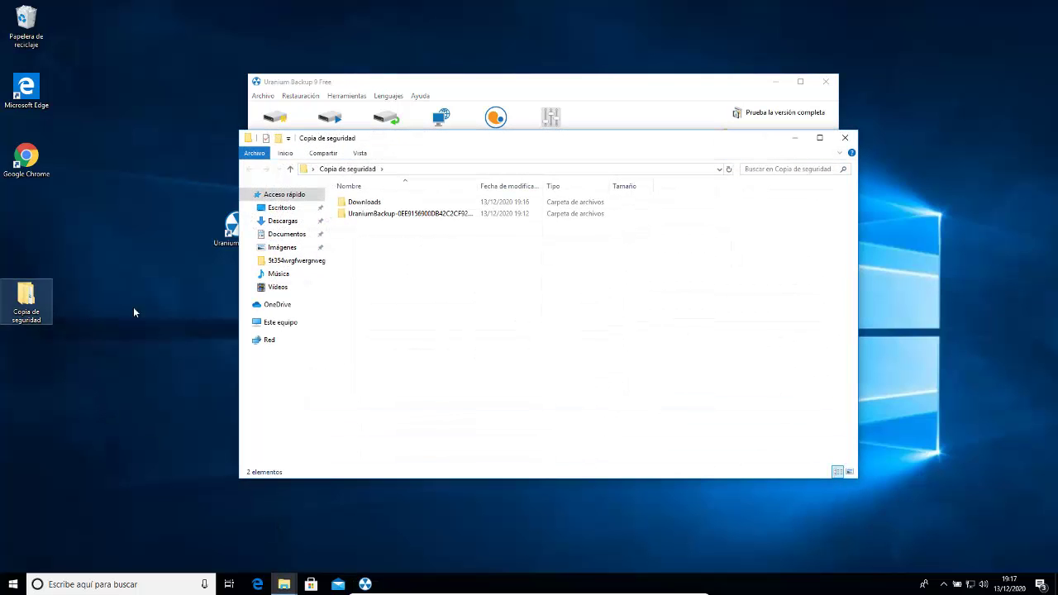
double_click(373, 204)
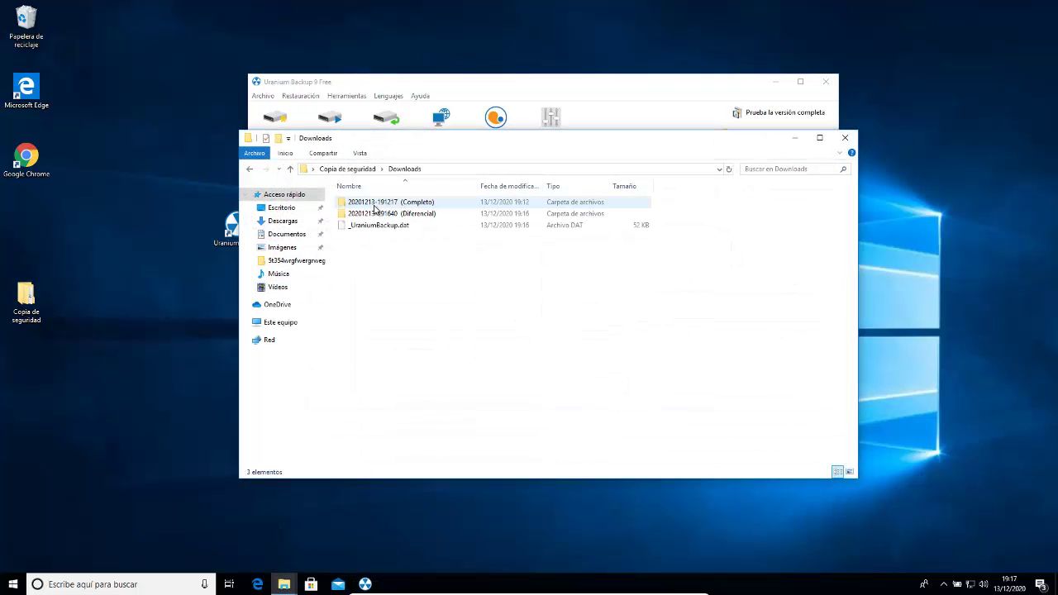
double_click(423, 215)
double_click(383, 205)
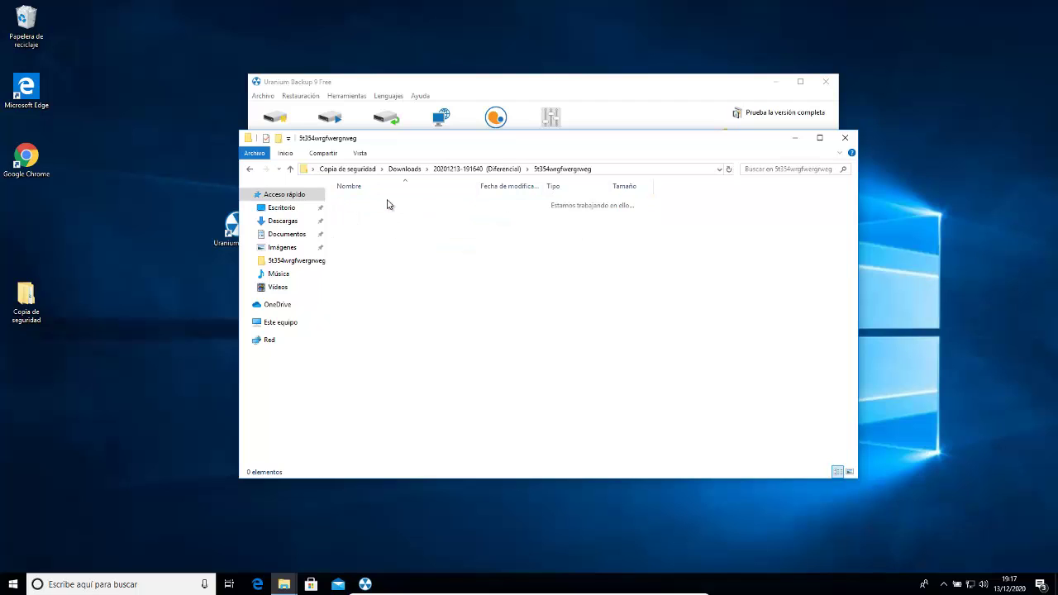
left_click_drag(416, 288, 390, 212)
left_click(466, 213)
left_click(495, 175)
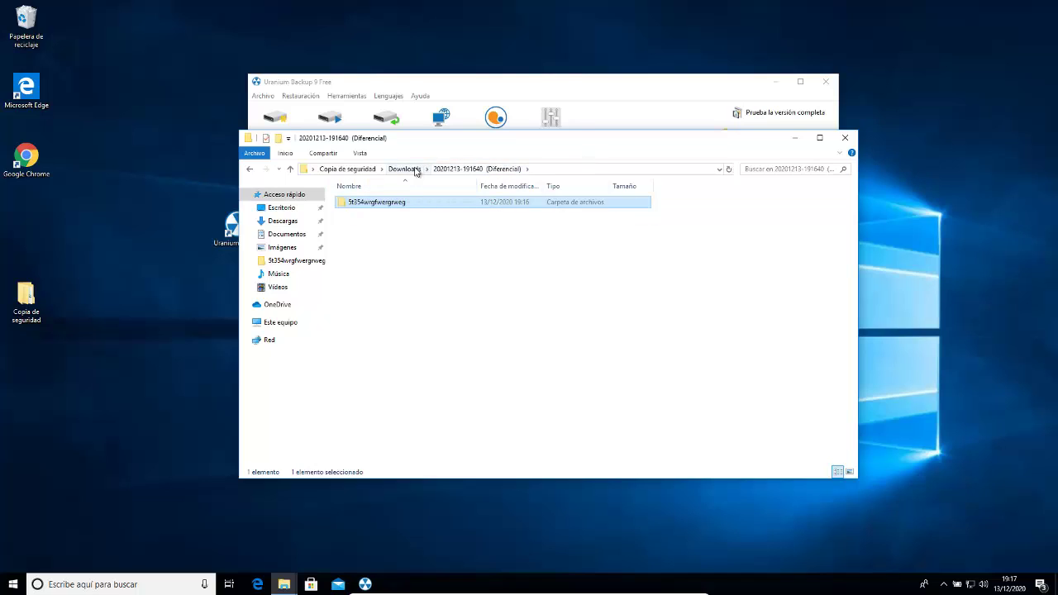
left_click_drag(607, 150, 644, 155)
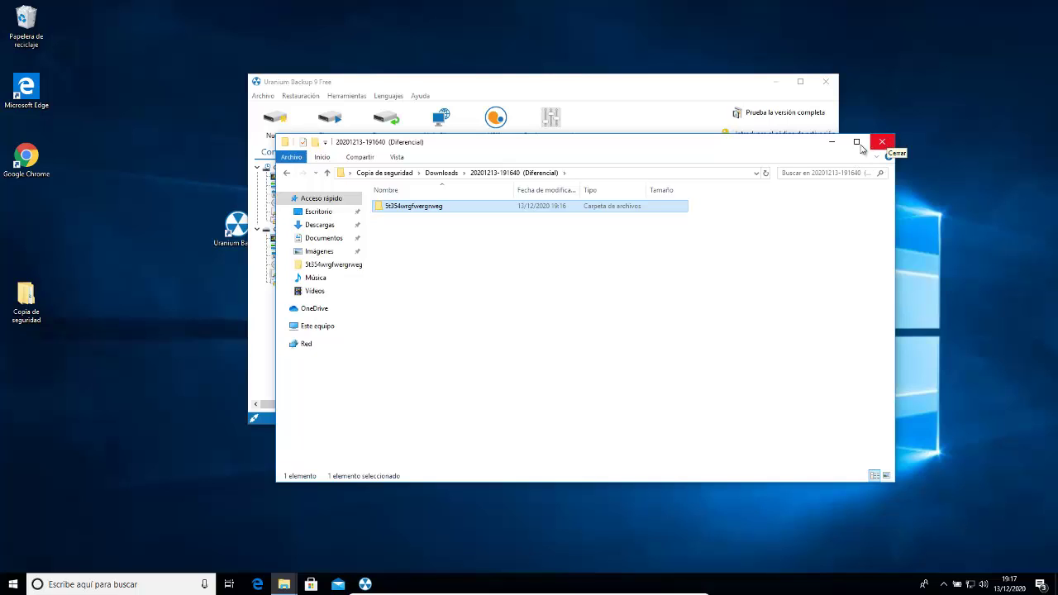
left_click(442, 172)
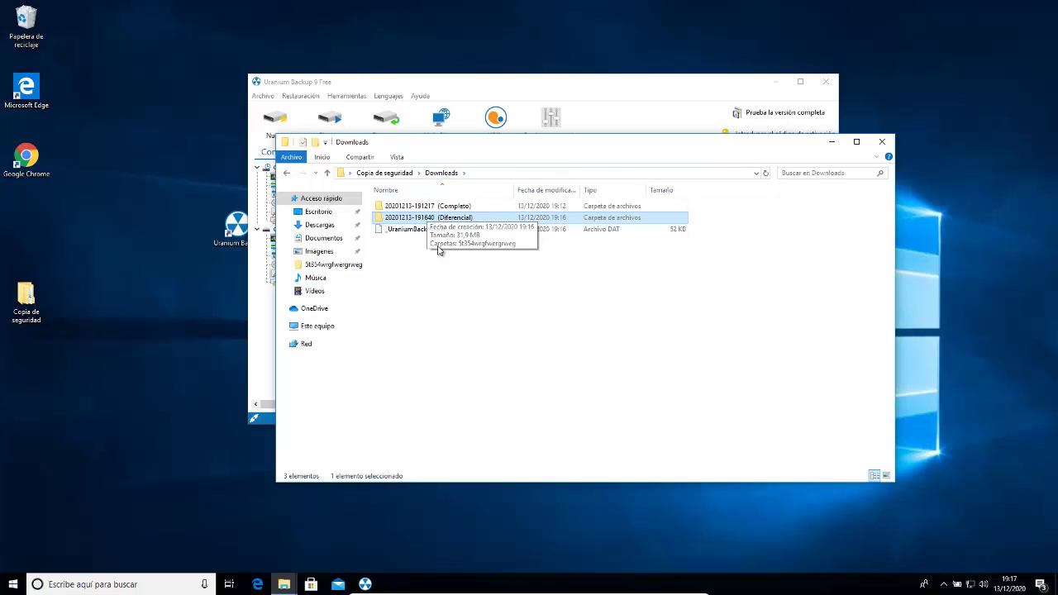
left_click(881, 143)
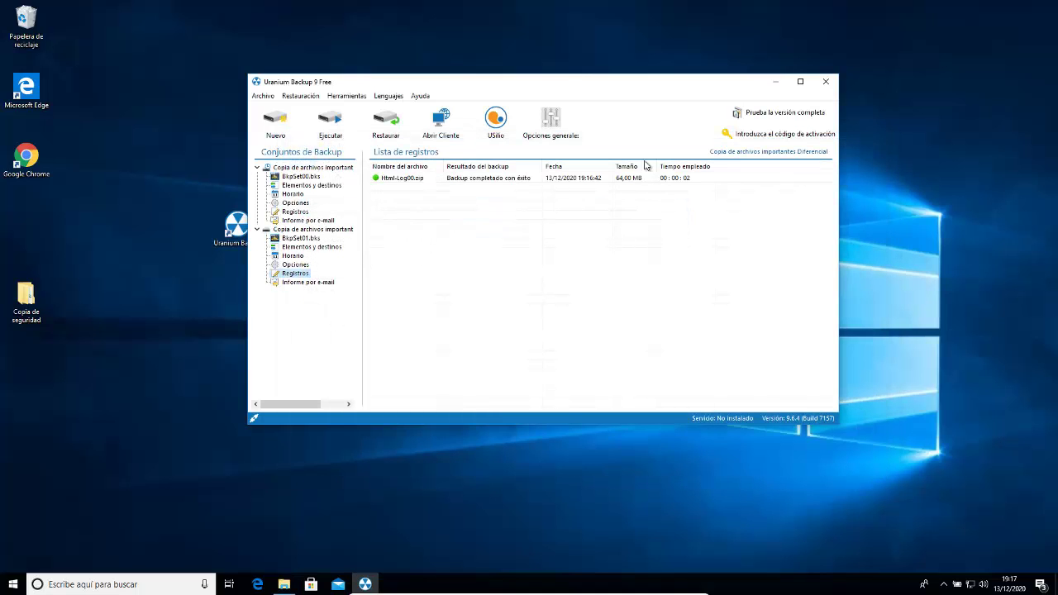
Step: Compare the schedule settings of the differential backup set with those of the incremental set
left_click(297, 257)
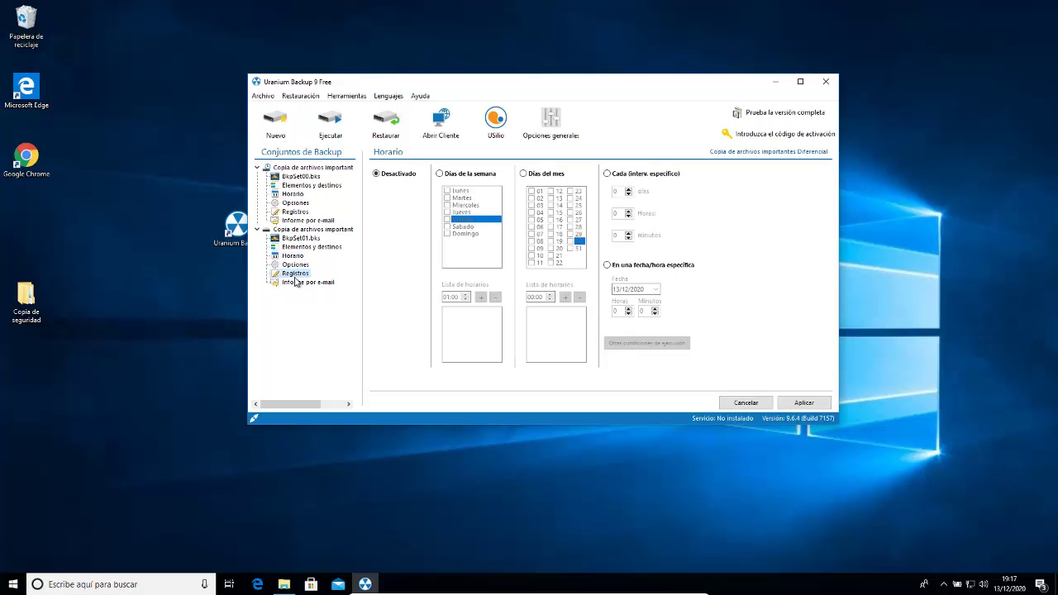
left_click(297, 282)
left_click(296, 265)
left_click(292, 256)
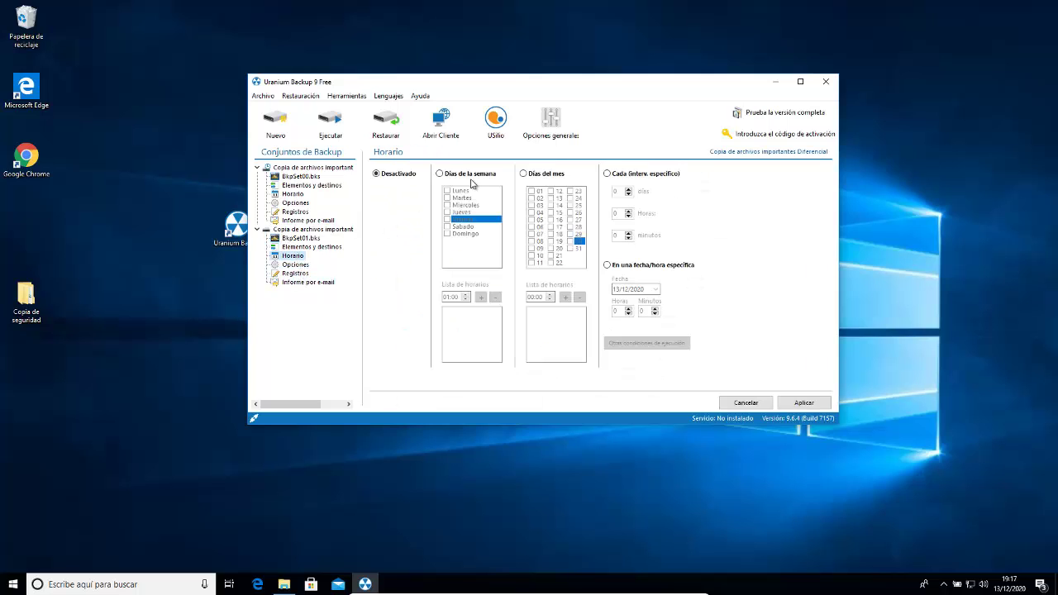
left_click(286, 168)
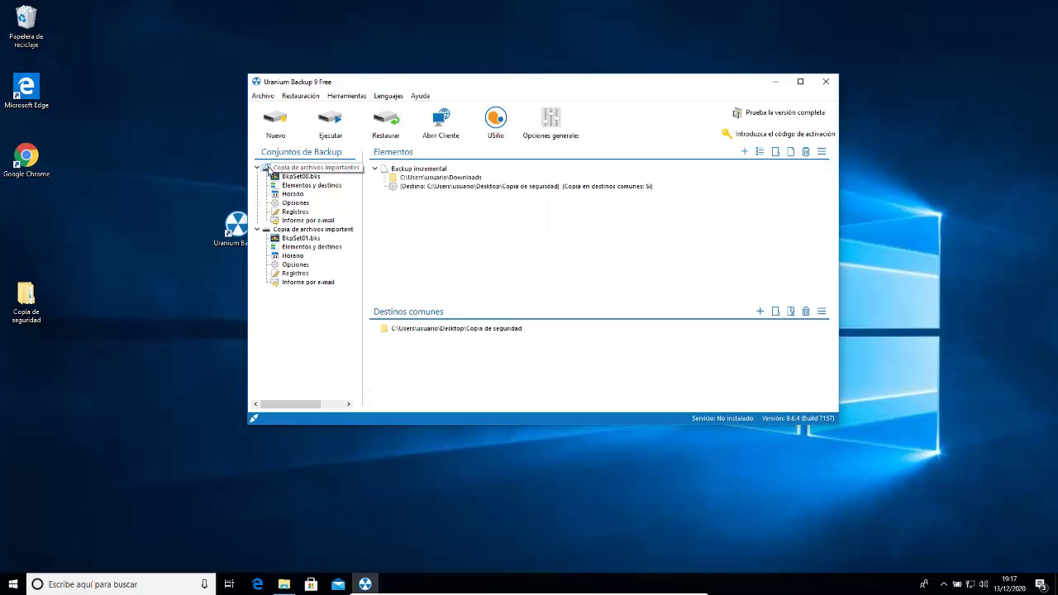
left_click(291, 195)
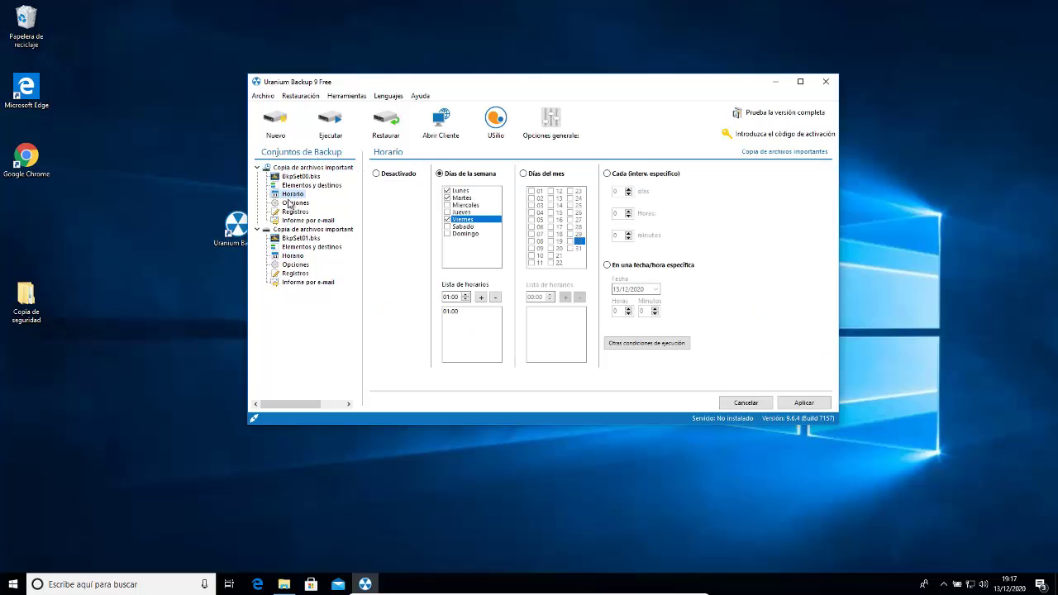
left_click(294, 255)
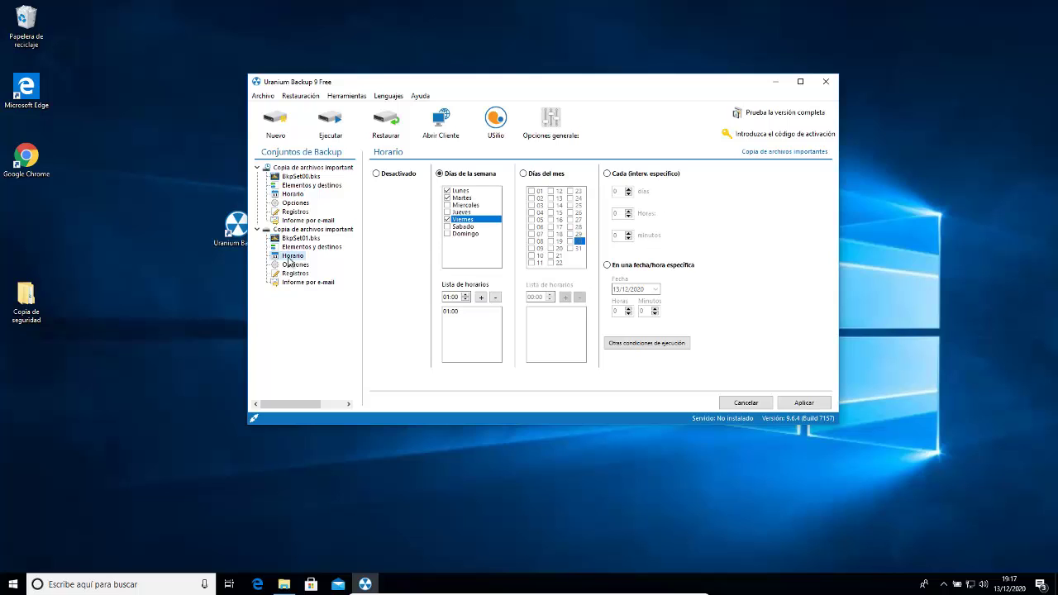
left_click(468, 174)
left_click(293, 194)
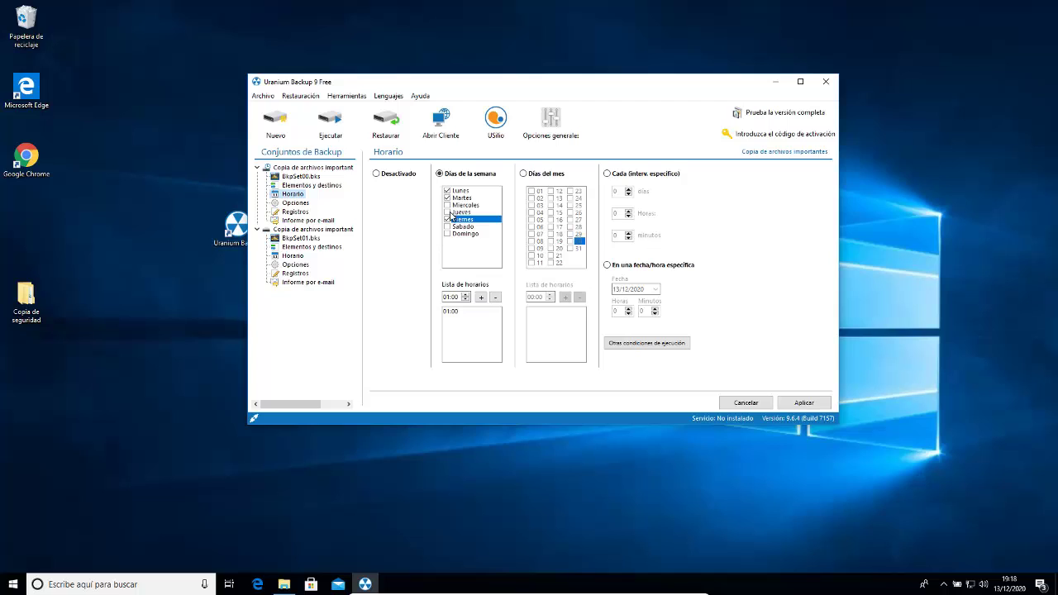
left_click(318, 230)
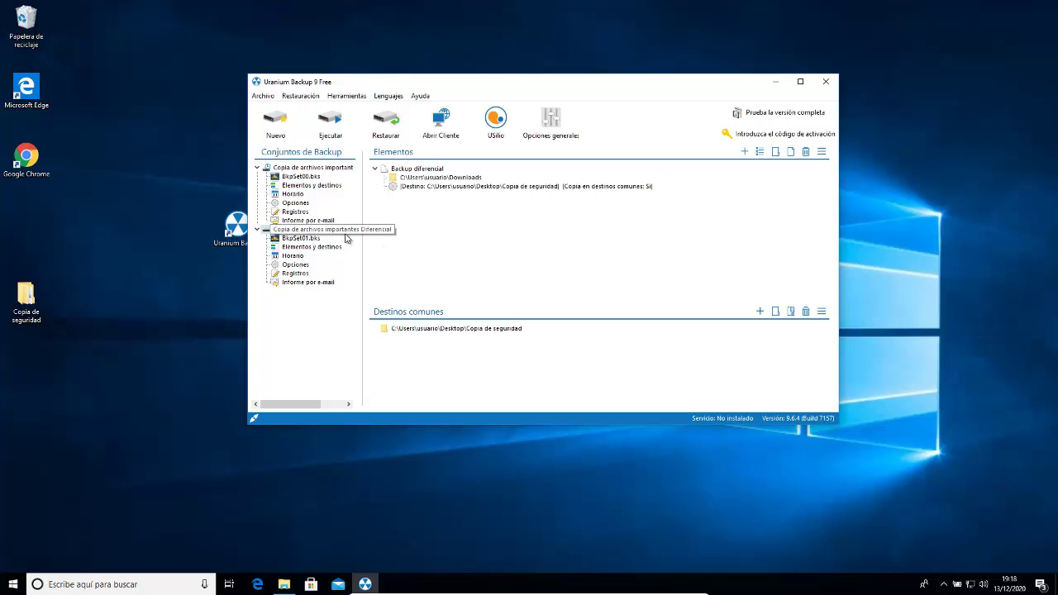
Step: Schedule the differential backup set by weekday for Miércoles, Jueves and Sábado at 01:00
left_click(296, 256)
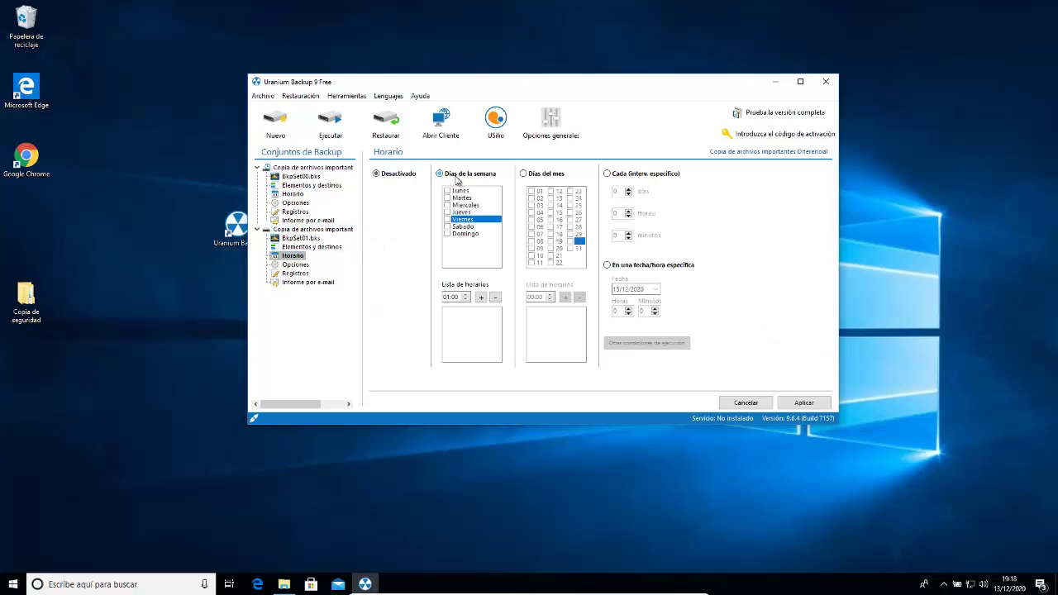
left_click(448, 205)
left_click(447, 212)
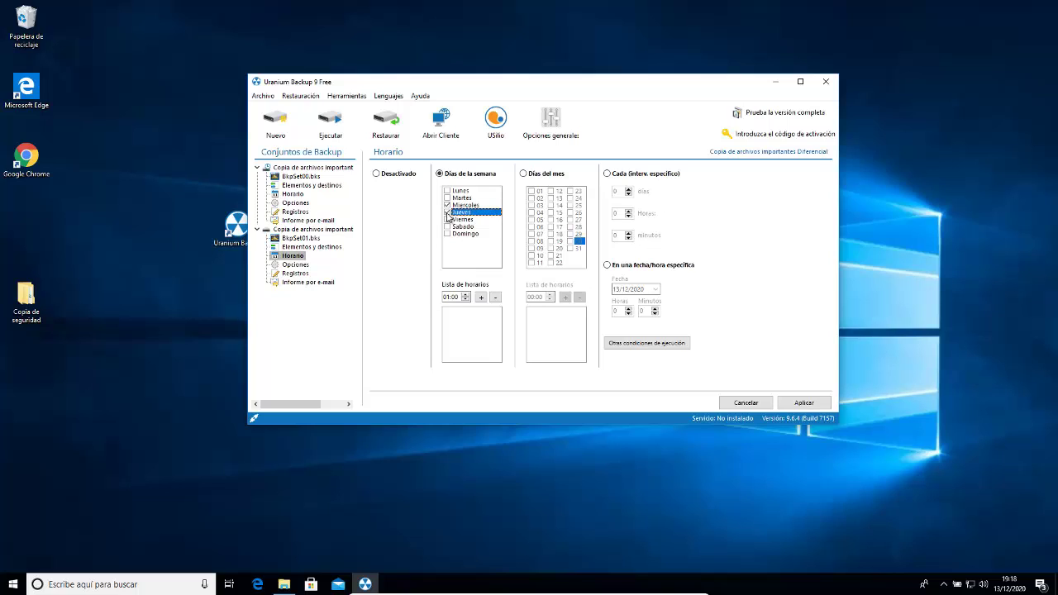
left_click(450, 227)
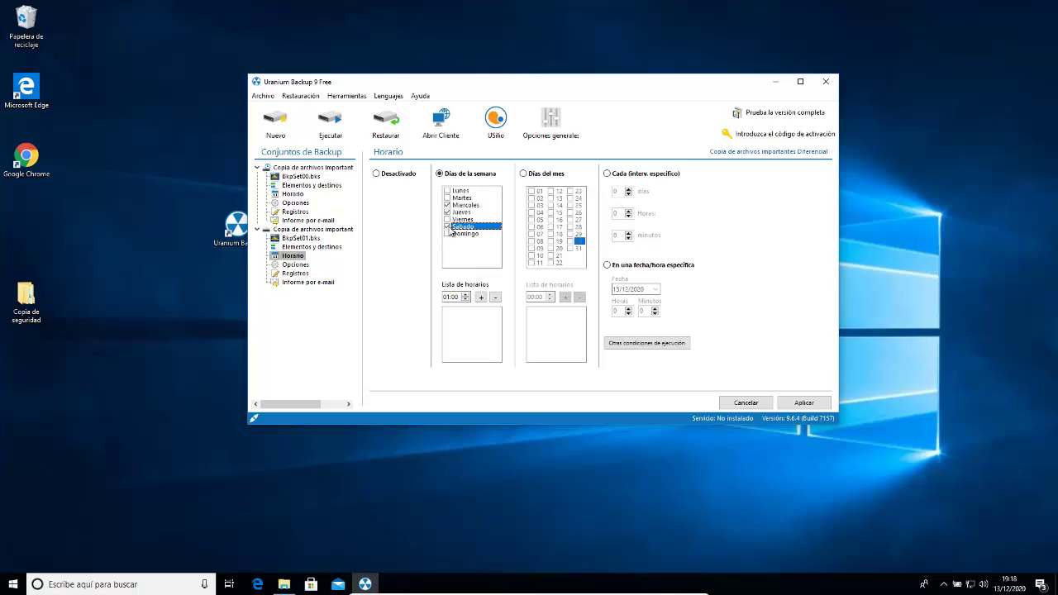
left_click(481, 297)
Step: Add a 22:00 run time to the differential set's weekday schedule and remove it again
left_click(467, 295)
left_click(480, 296)
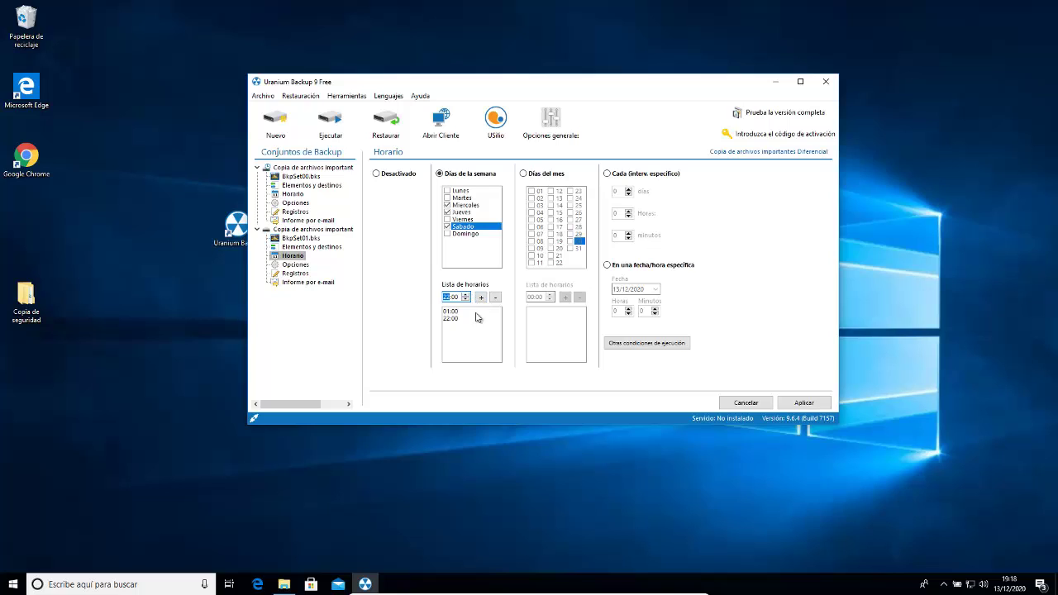
left_click(442, 318)
left_click(462, 311)
left_click(461, 319)
left_click(494, 297)
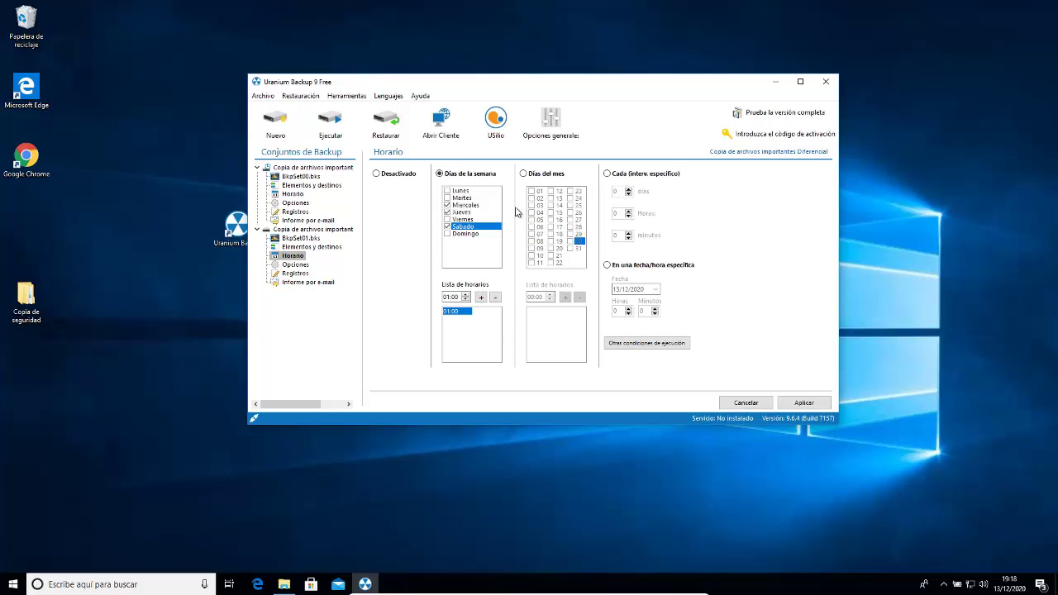
Step: Apply the differential set's schedule and display the details of BkpSet01.bks
left_click(804, 402)
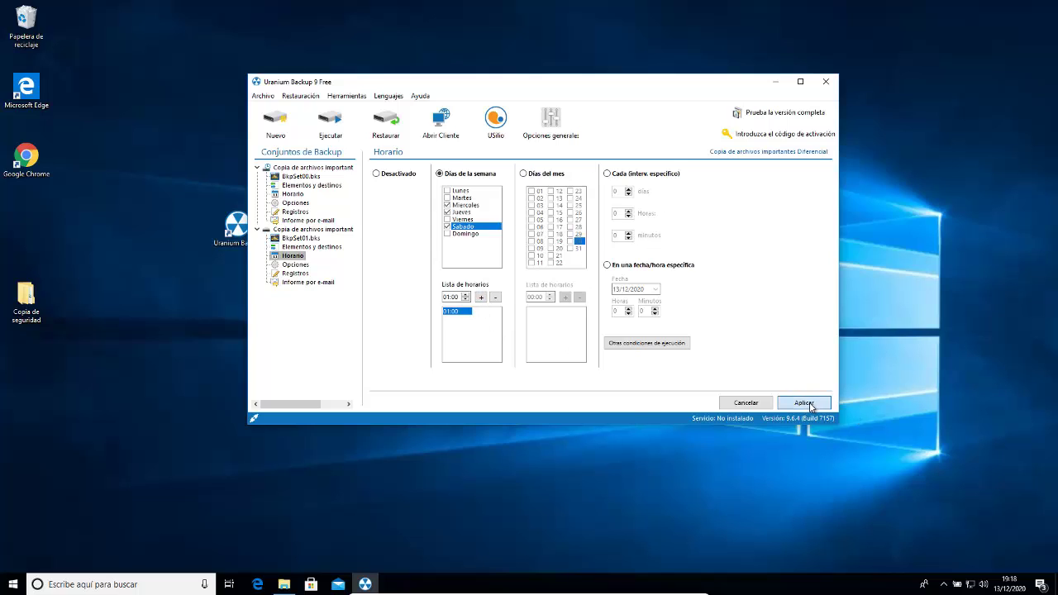
left_click(568, 328)
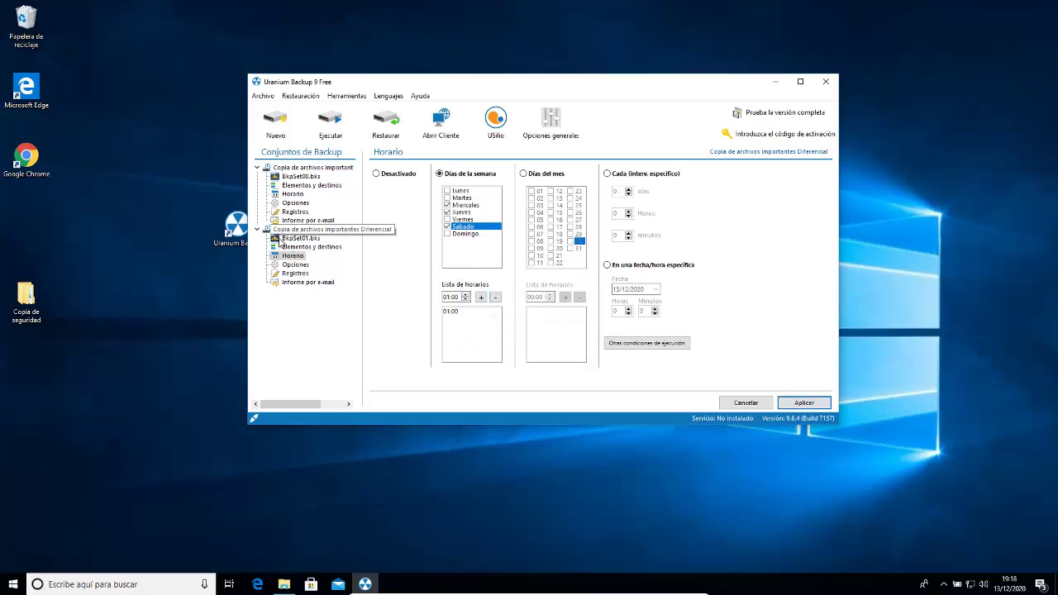
left_click(299, 238)
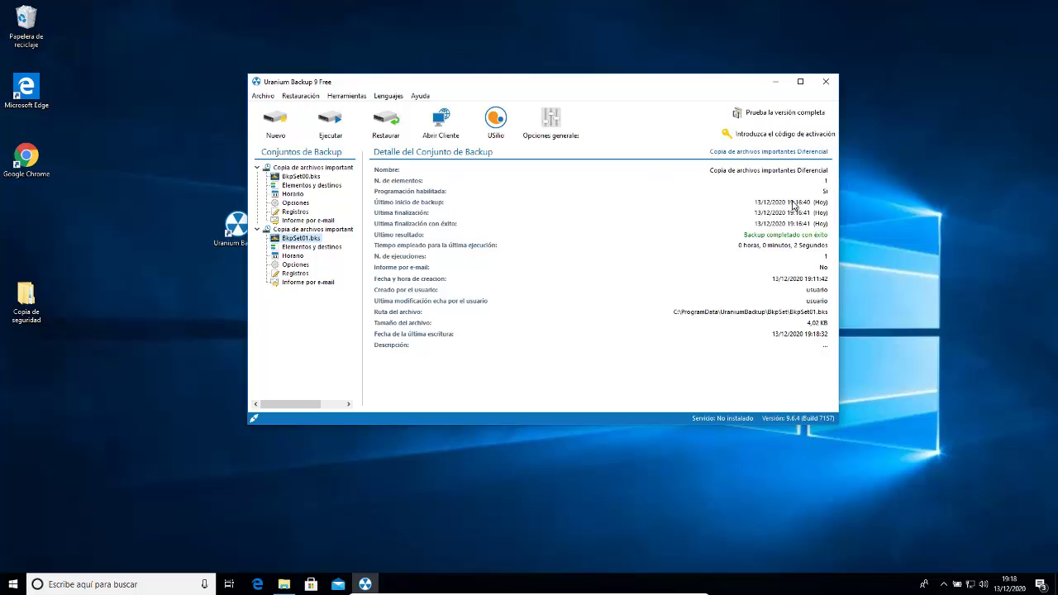
left_click(450, 121)
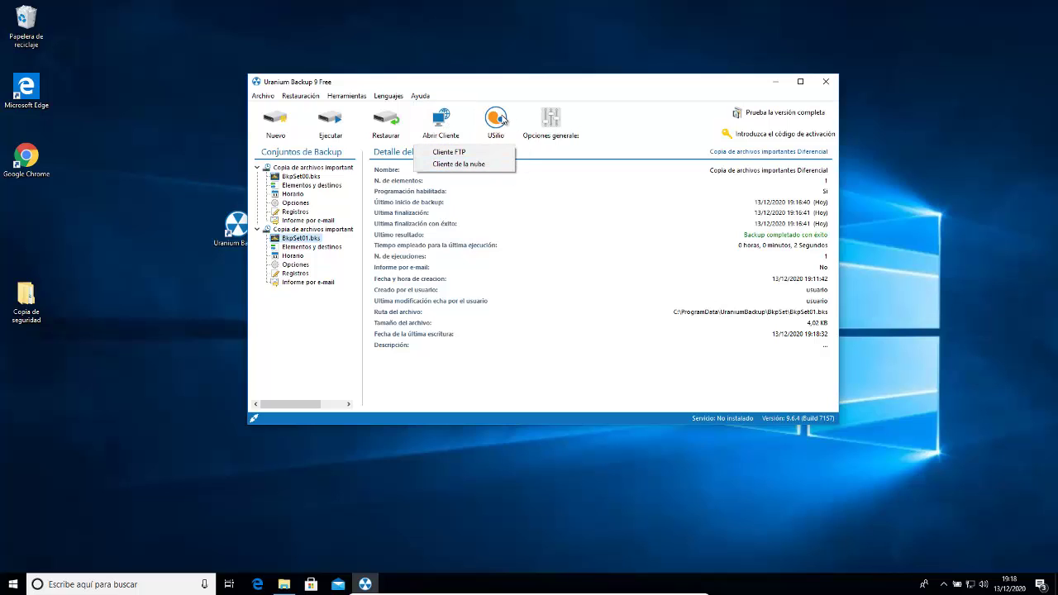
left_click(293, 97)
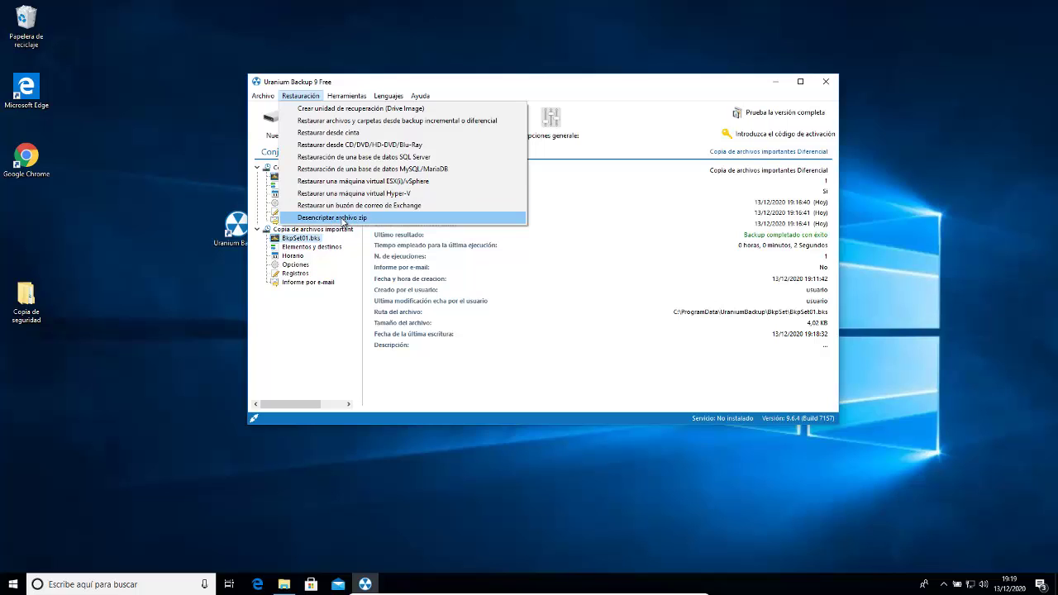
mouse_move(346, 95)
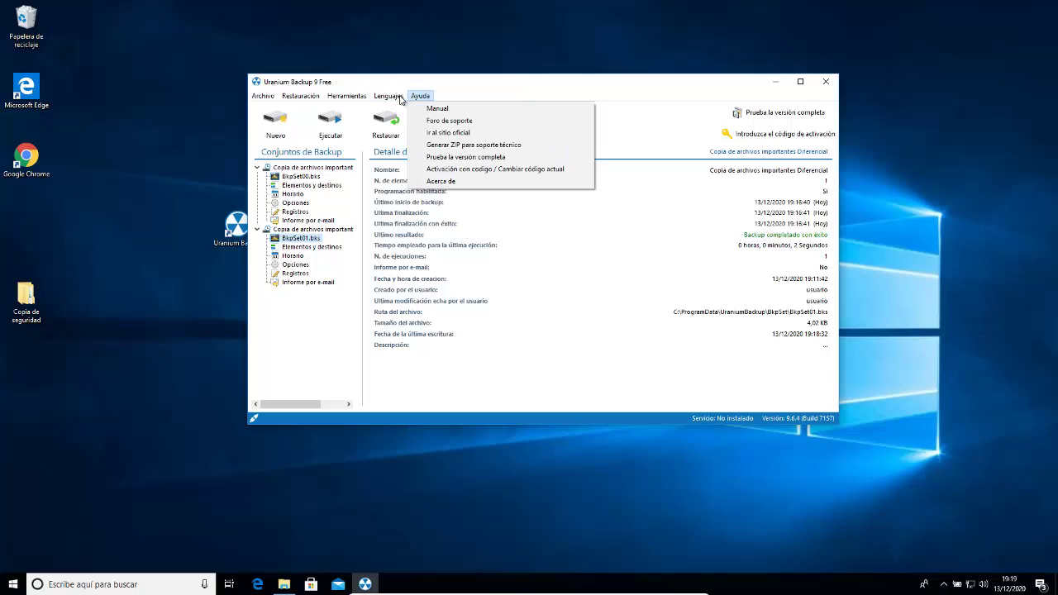
mouse_move(388, 96)
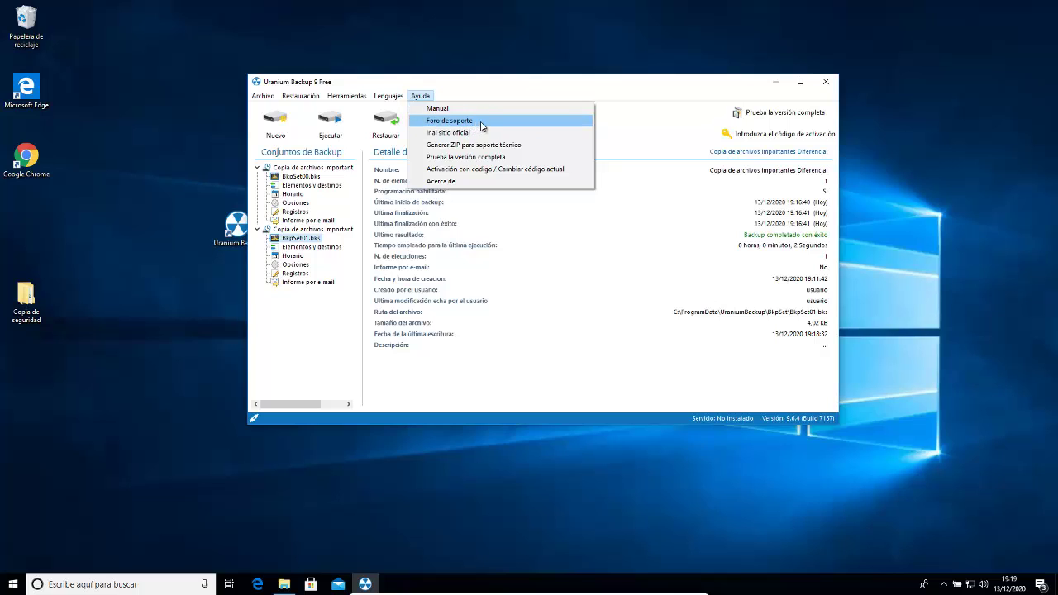
left_click(679, 144)
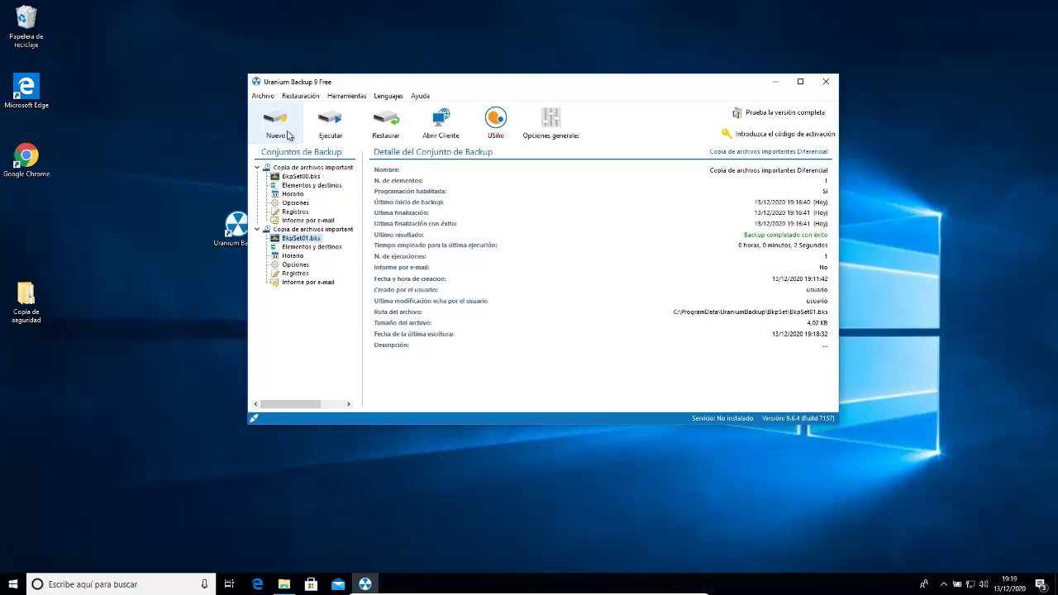
left_click_drag(710, 86, 731, 76)
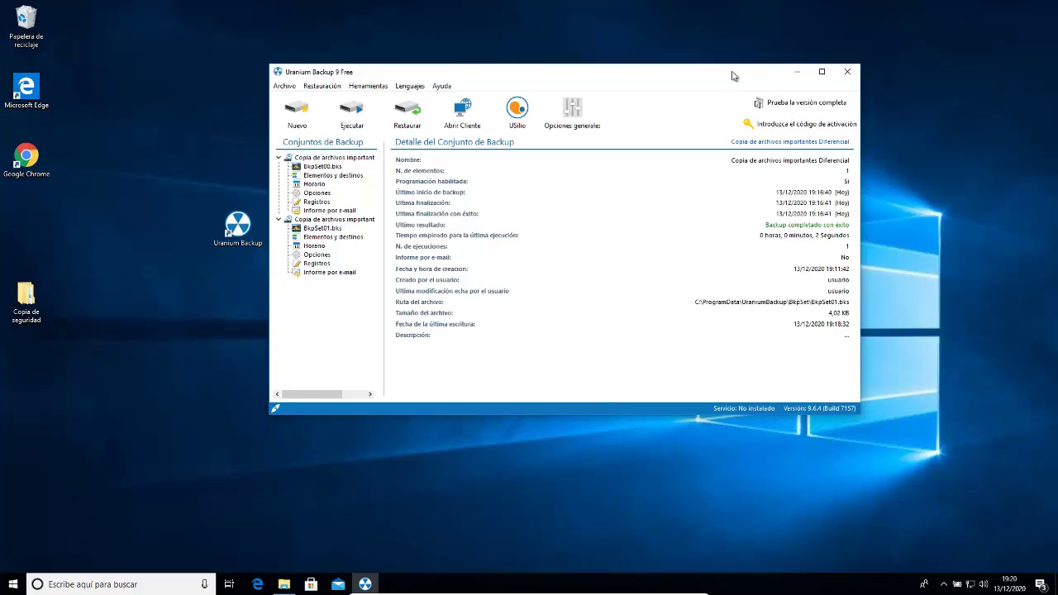